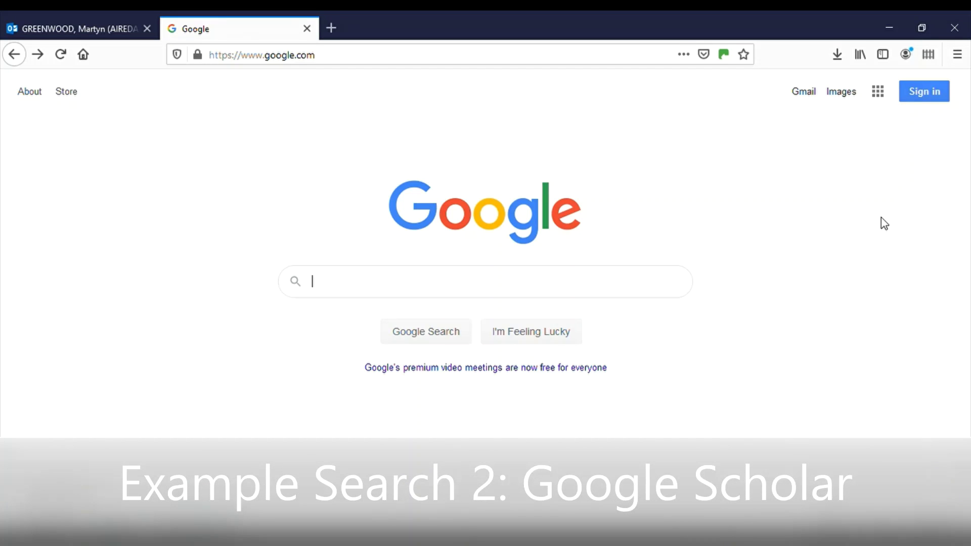
Search Google for "scholar" and open the Google Scholar site from the results.
text(scholar)
key(Return)
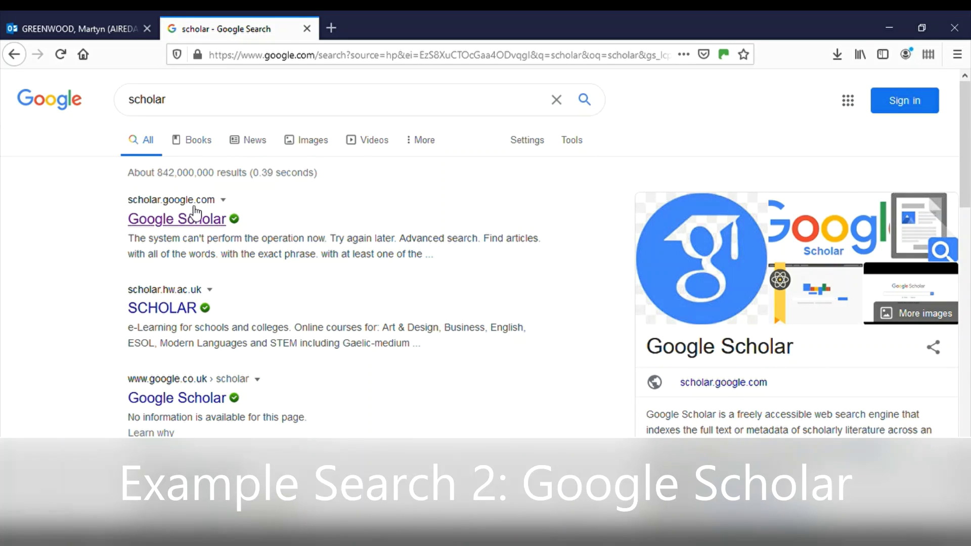
click(214, 221)
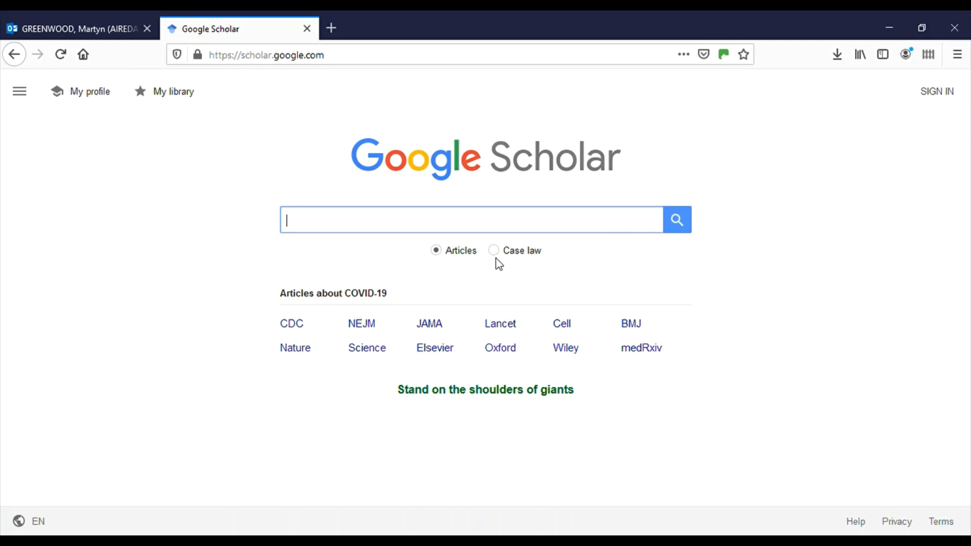
Search Google Scholar for "sleep stages" with the search type set to Articles, and look through the results.
click(528, 261)
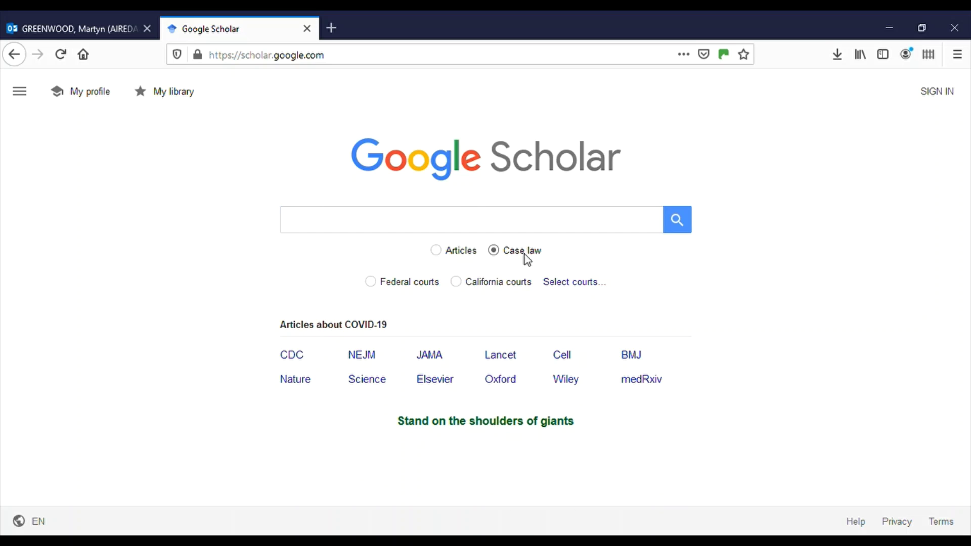
click(462, 251)
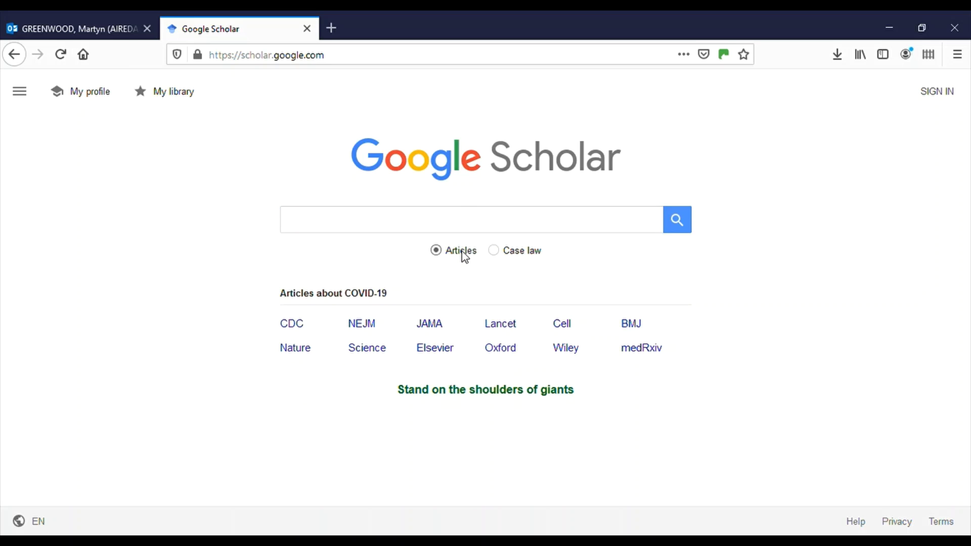
click(466, 228)
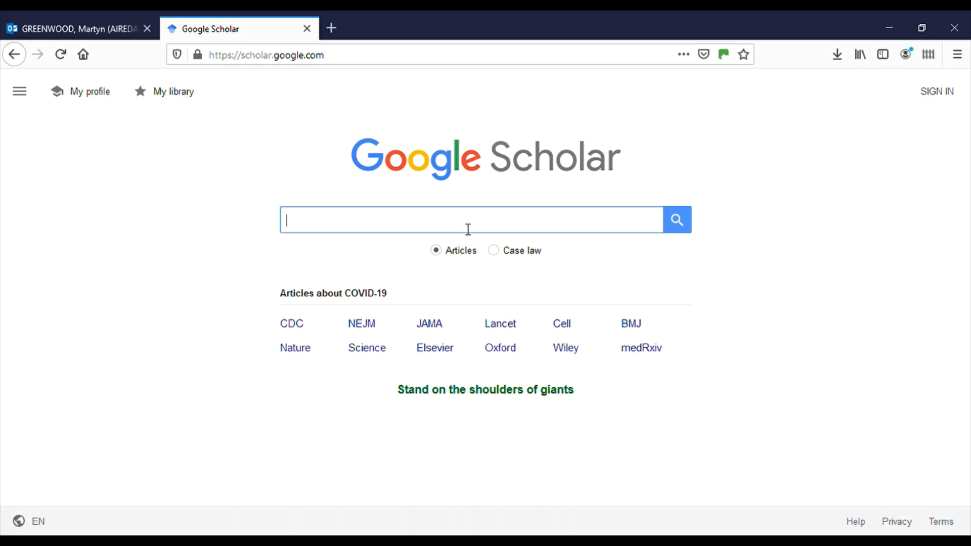
text(sleep stages)
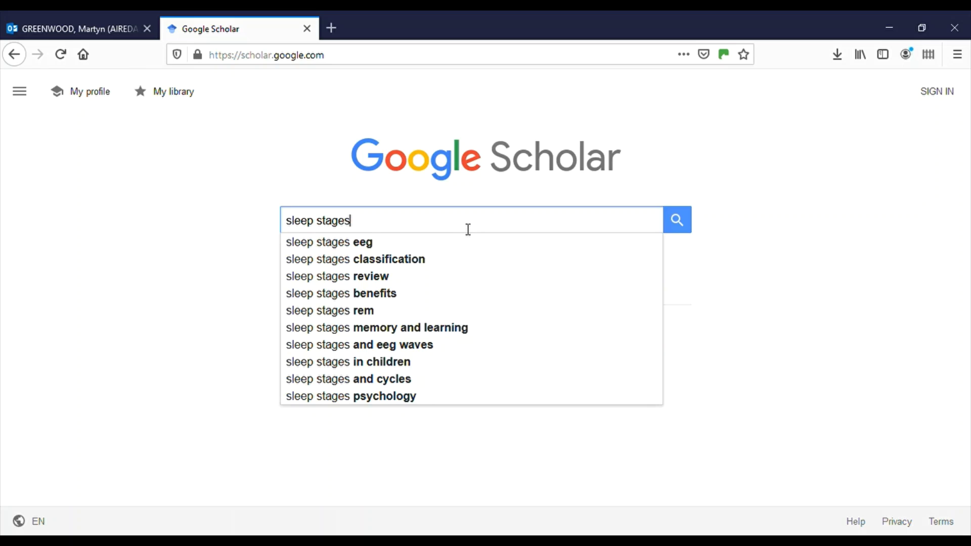
click(678, 227)
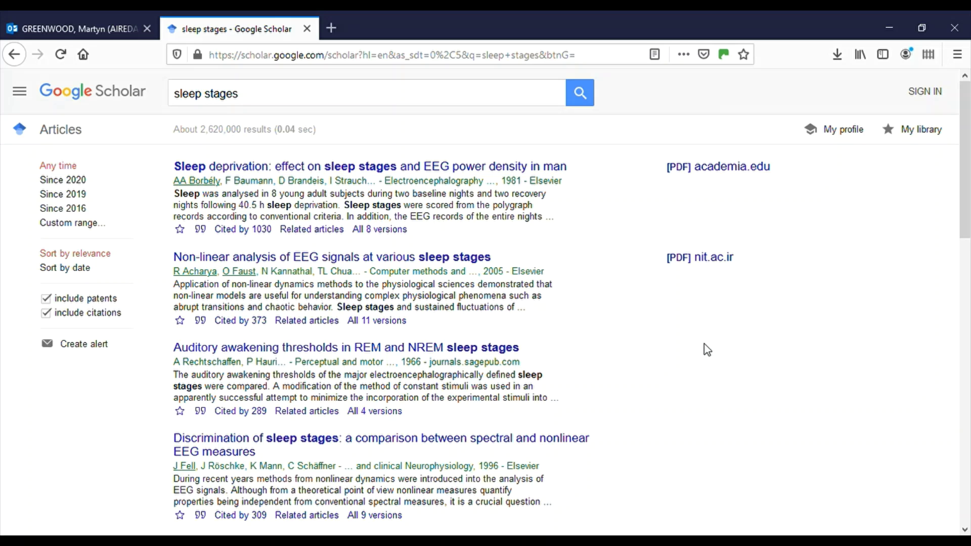
scroll(707, 350, down, 3)
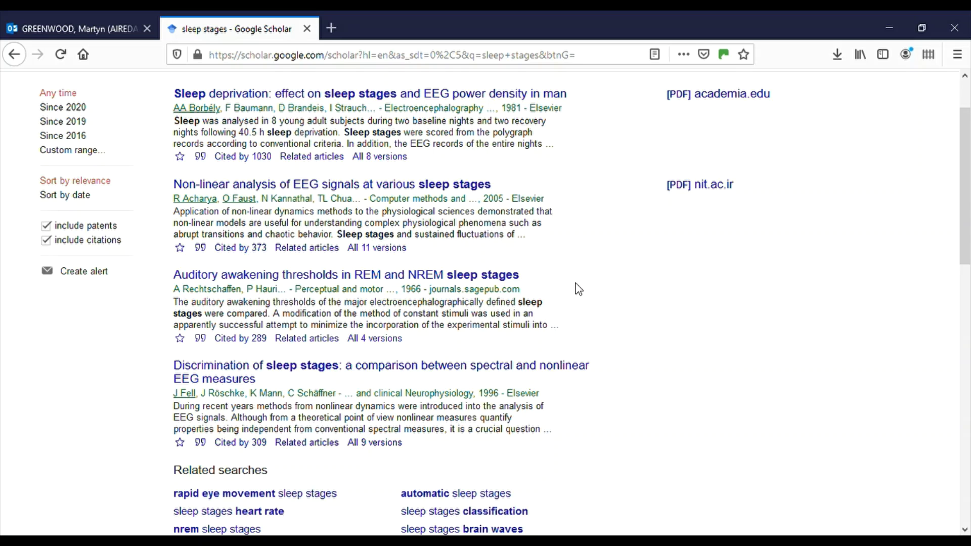
scroll(347, 100, up, 3)
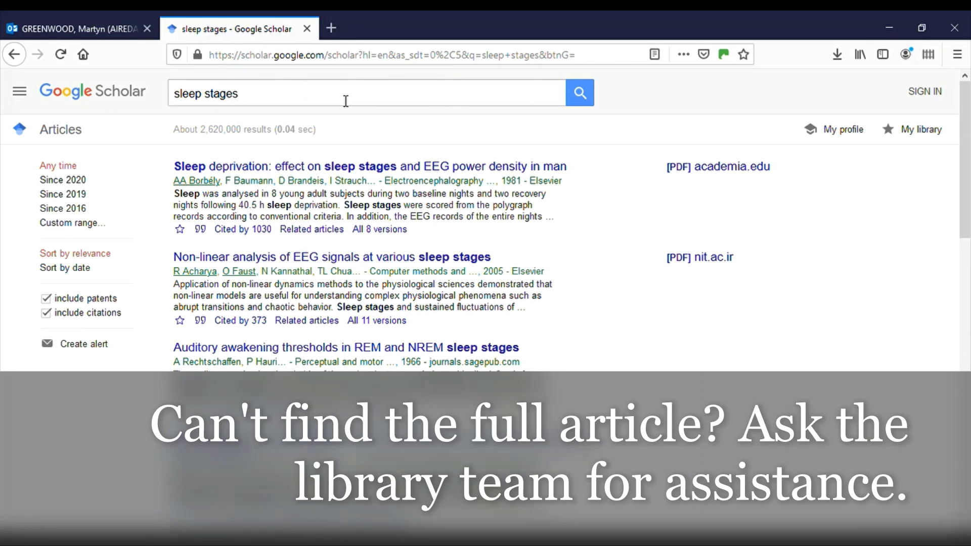
Reverse the order of the search words to "stages sleep" and run the article search again.
click(346, 100)
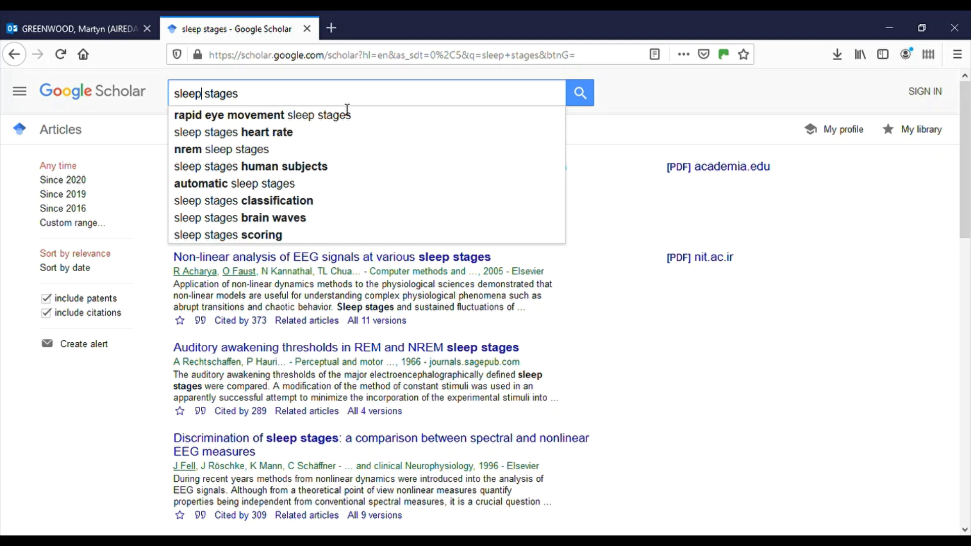
key(Left)
key(Left)
key(Left)
key(Left)
key(BackSpace)
key(Delete)
key(Delete)
key(Delete)
key(Delete)
key(Delete)
key(Delete)
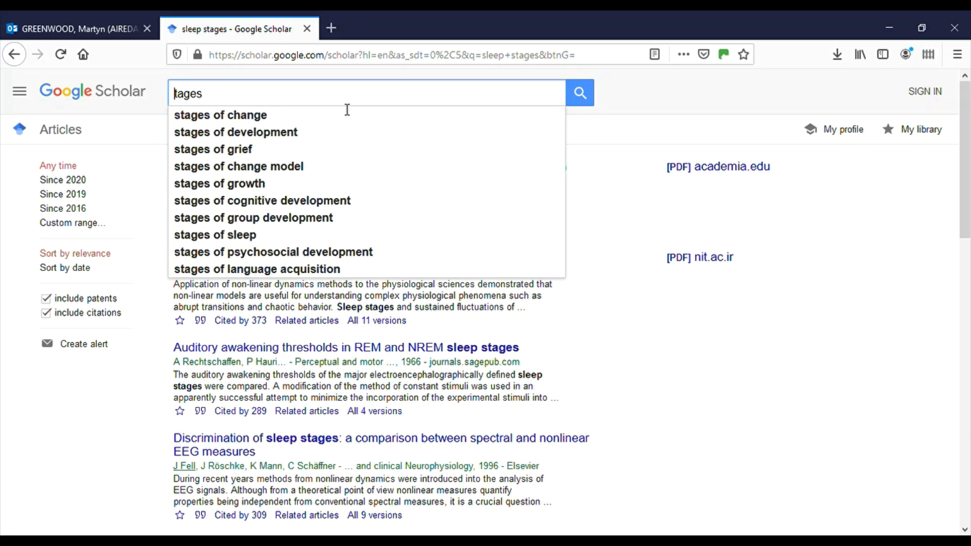
text(s)
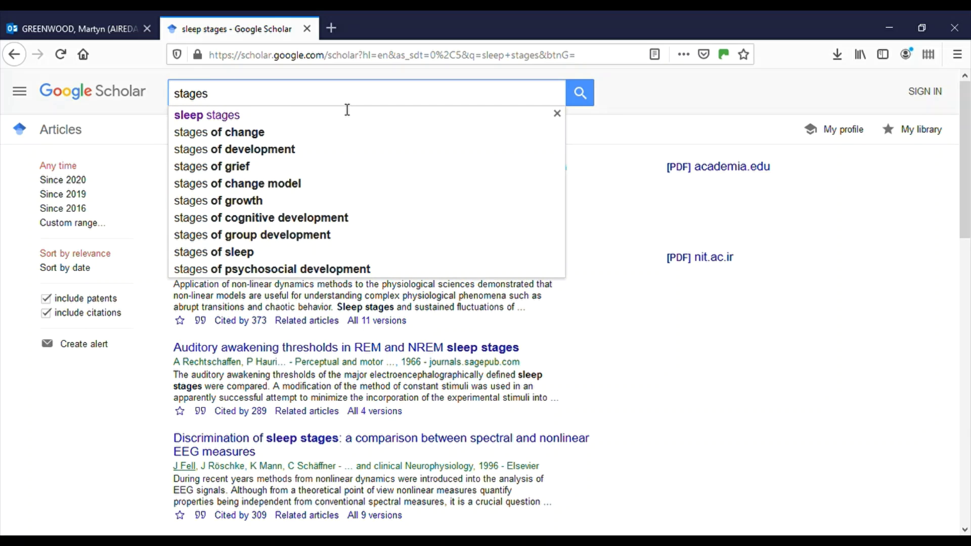
text(sleep)
key(Return)
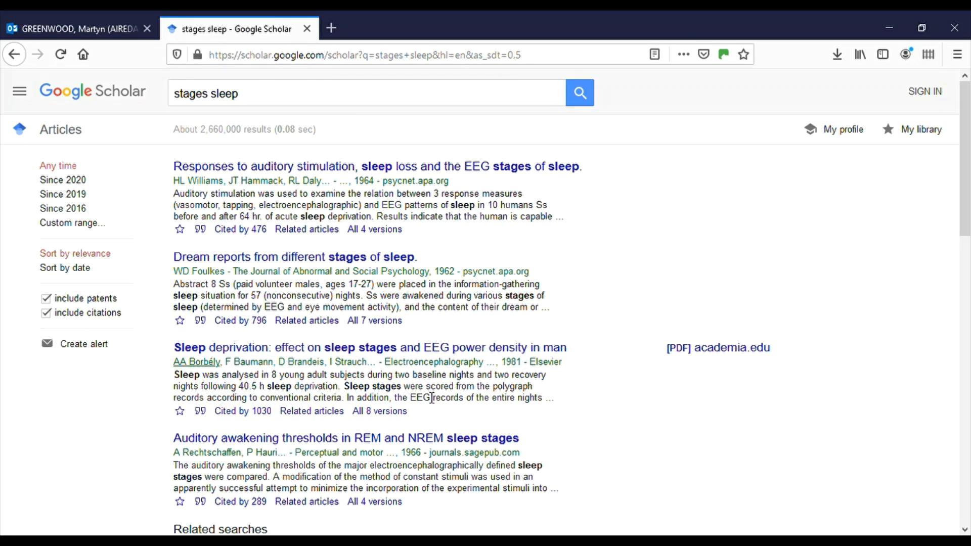
Check the publication years of the first results and limit the list to articles since 2016.
double_click(362, 183)
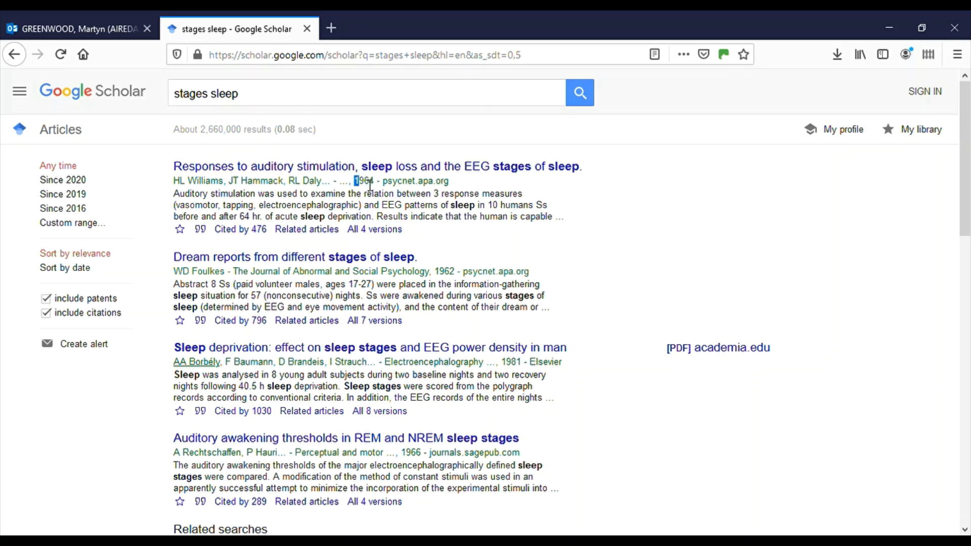
double_click(445, 273)
click(546, 240)
click(64, 213)
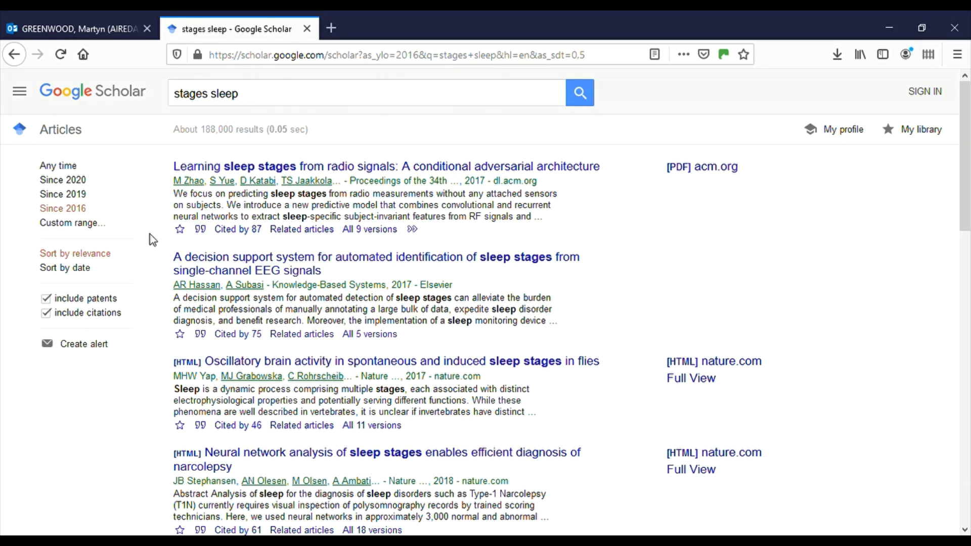
Filter the results by a custom publication range from 2018 to 2020.
click(85, 225)
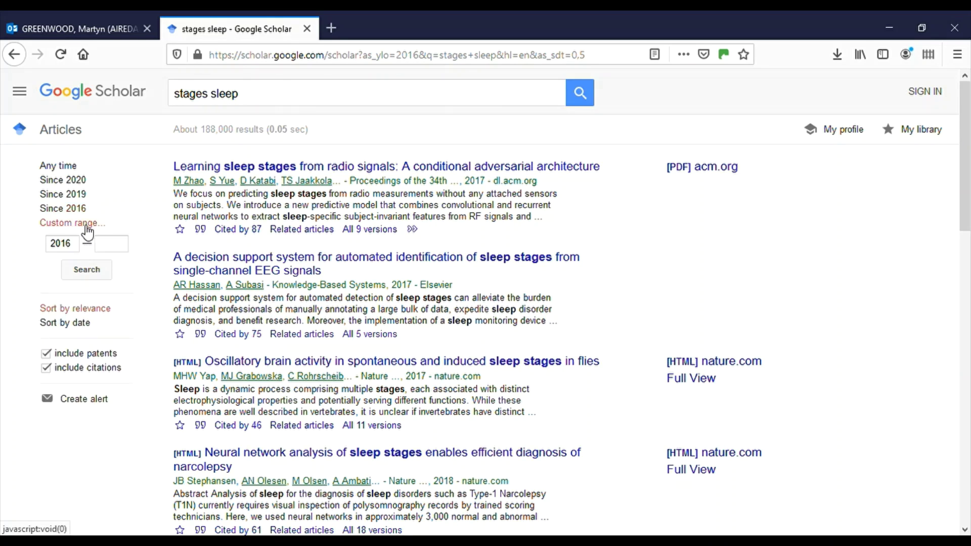
drag(75, 245, 36, 249)
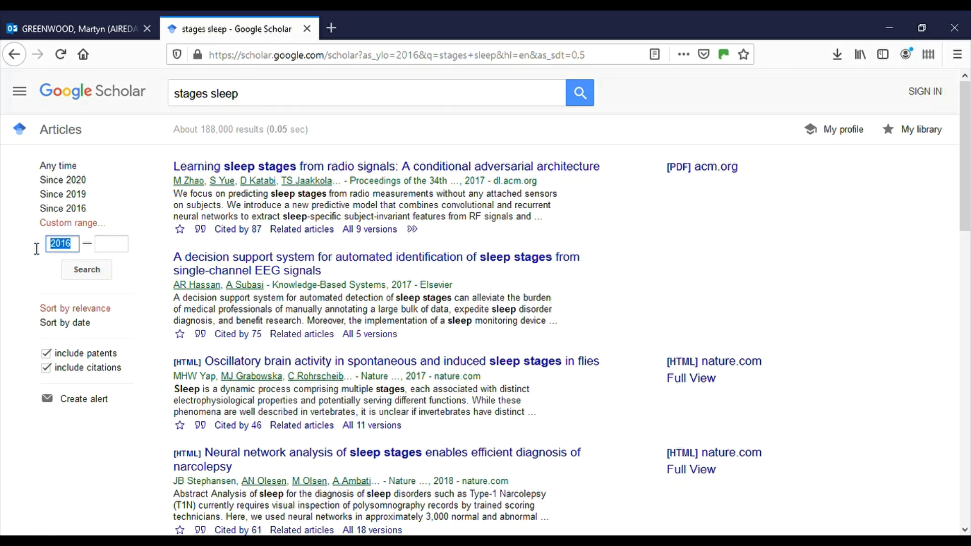
text(2018)
click(111, 245)
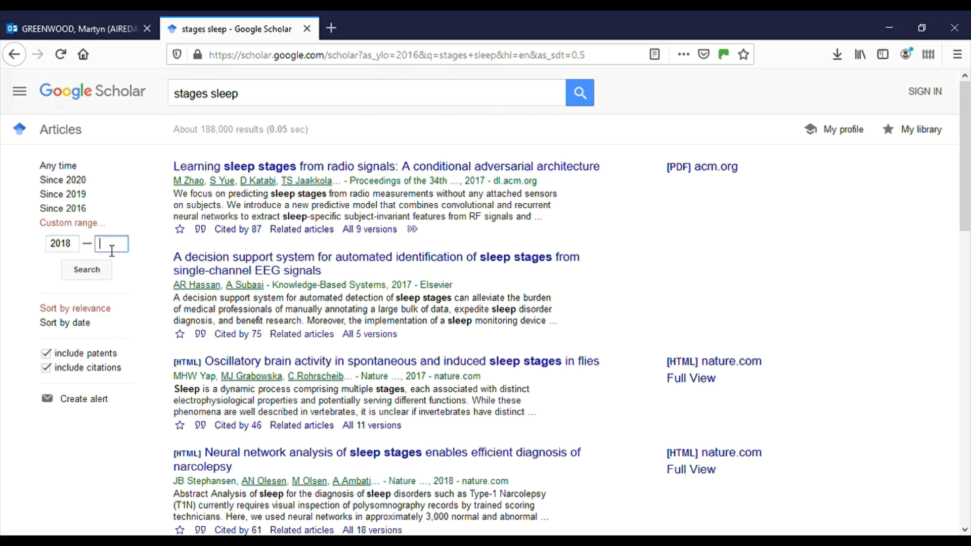
text(2020)
click(94, 279)
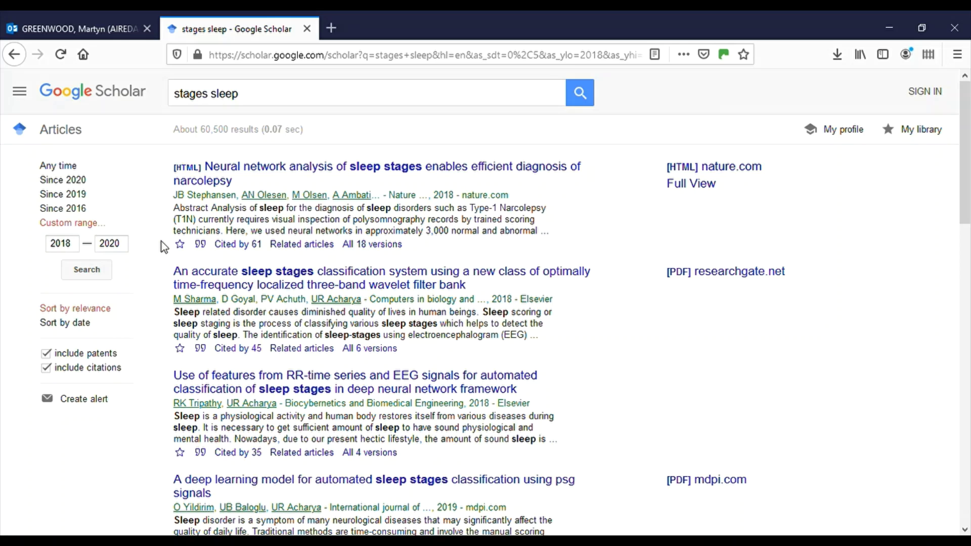
View the citation formats for the narcolepsy neural network article, browse the articles citing it, and return to the search results.
click(201, 245)
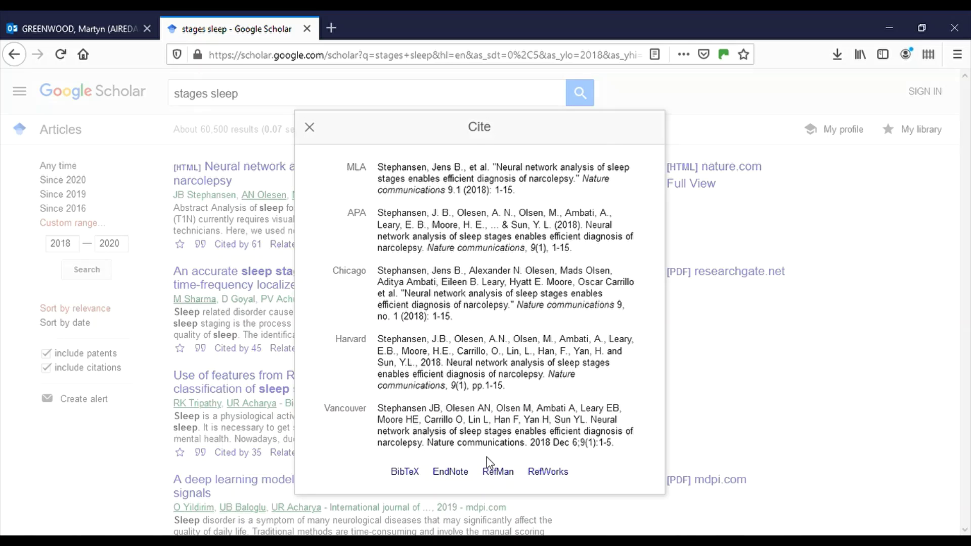
click(795, 427)
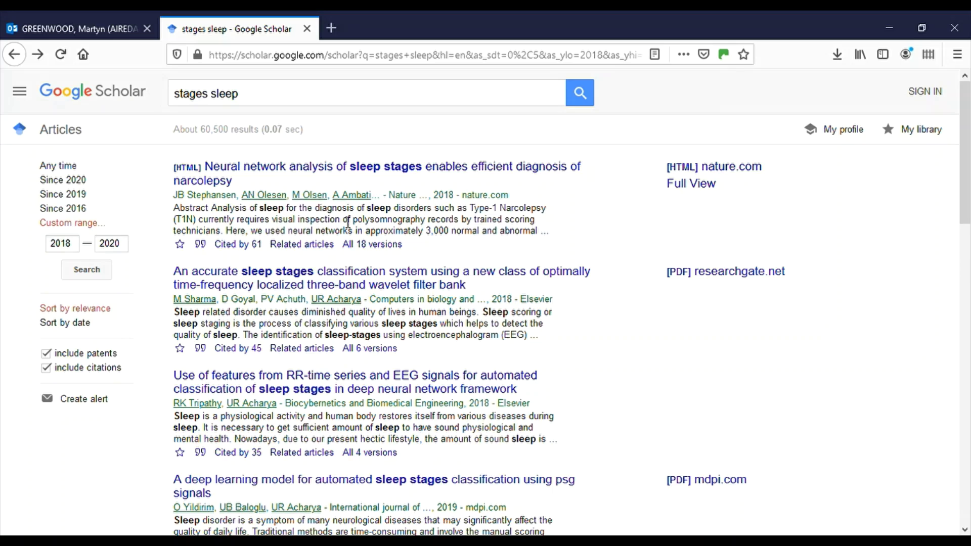
click(239, 248)
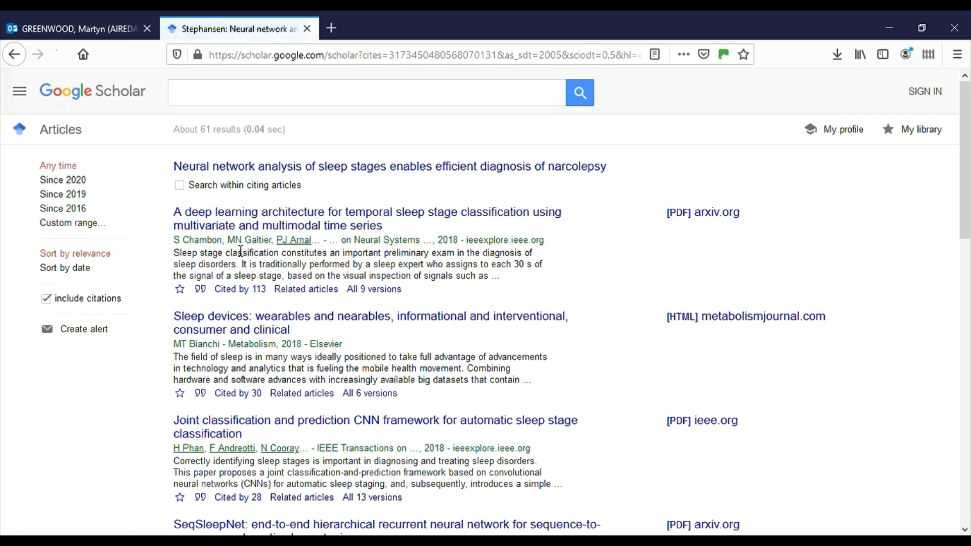
scroll(334, 225, down, 5)
scroll(334, 225, down, 4)
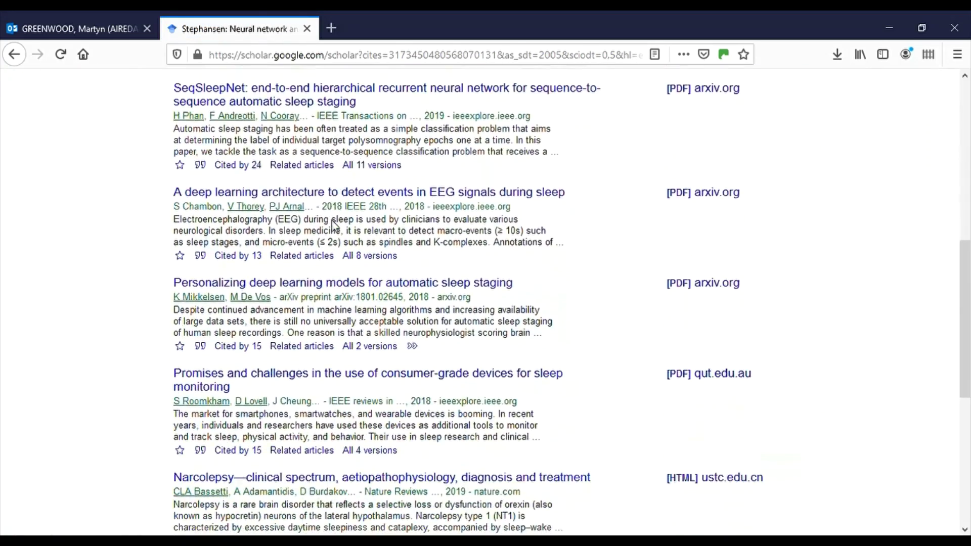
scroll(334, 225, up, 9)
key(alt+Left)
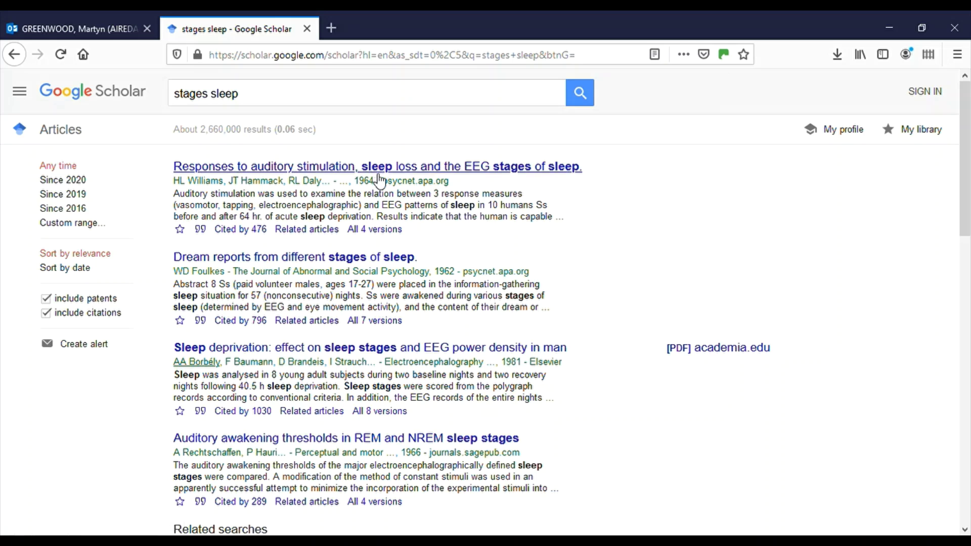
Review all versions of "Responses to auditory stimulation, sleep loss and the EEG stages of sleep" and return to the results.
click(379, 233)
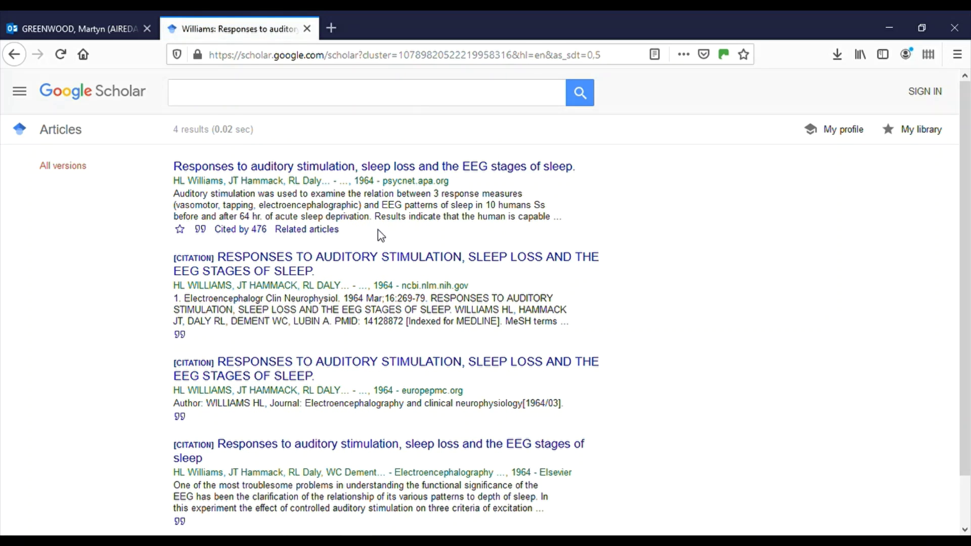
scroll(429, 252, down, 1)
scroll(430, 251, down, 1)
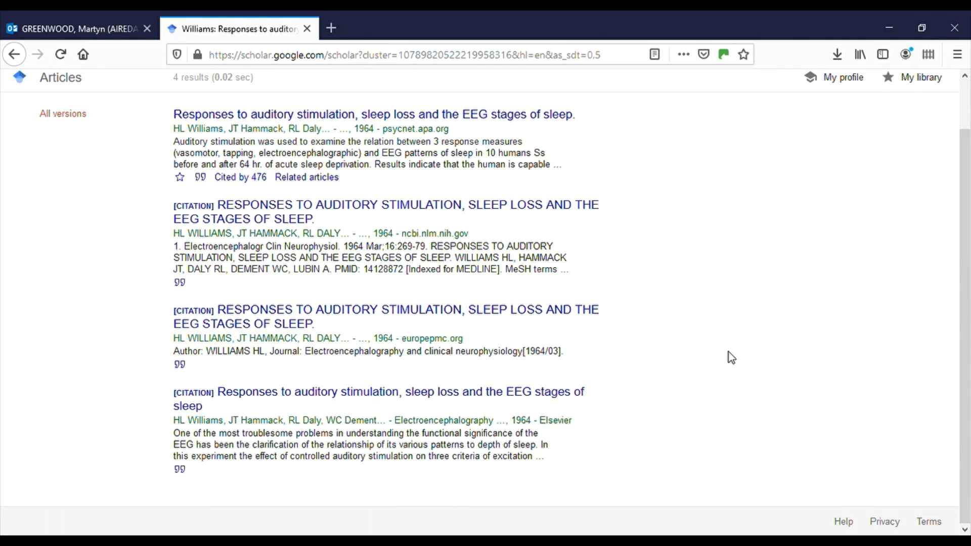
scroll(730, 351, up, 2)
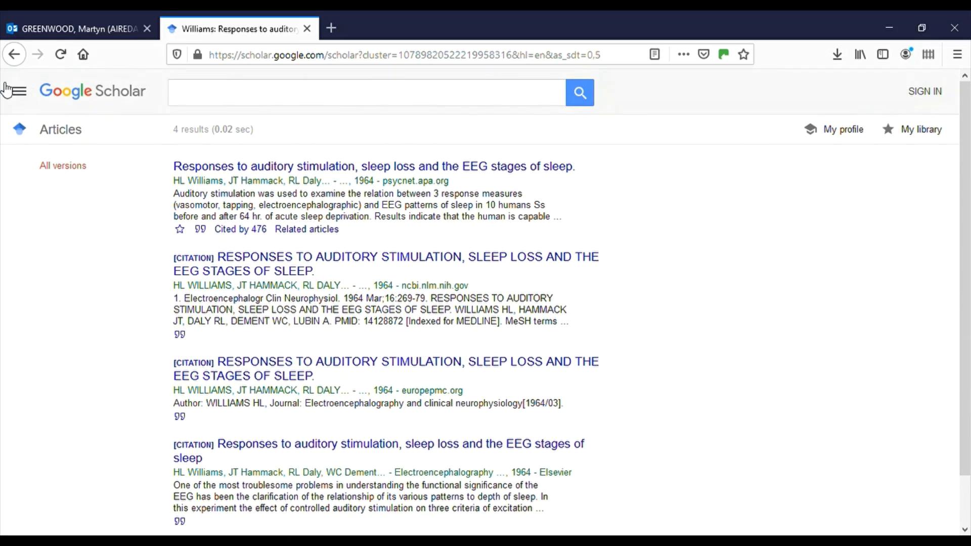
click(13, 53)
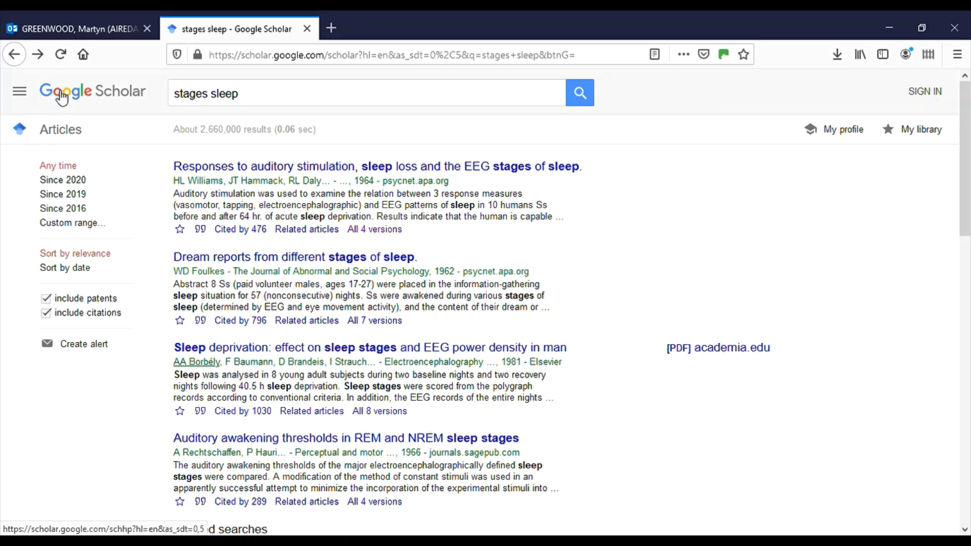
In the library links settings, search for "university of leeds", enable "University of Leeds: Check@Leeds", and save the settings.
click(21, 95)
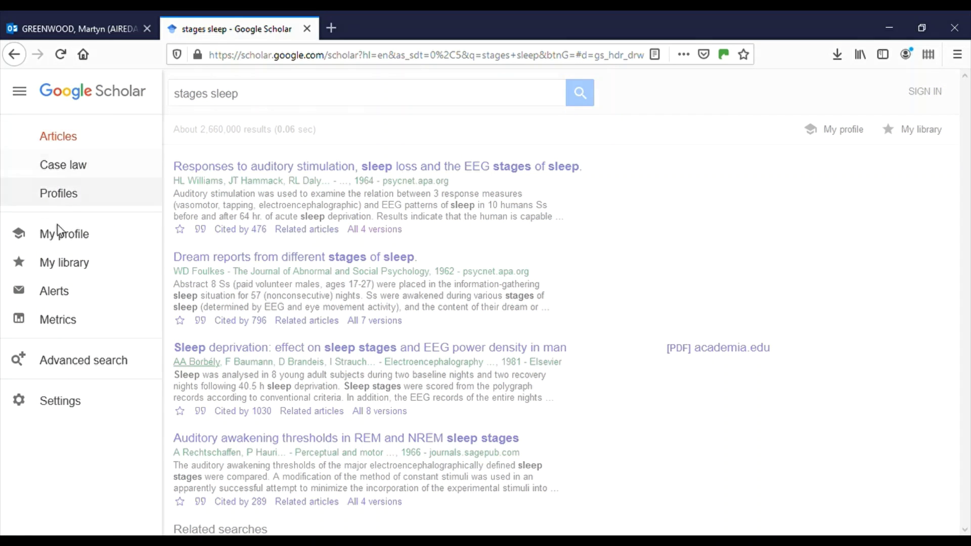
click(69, 403)
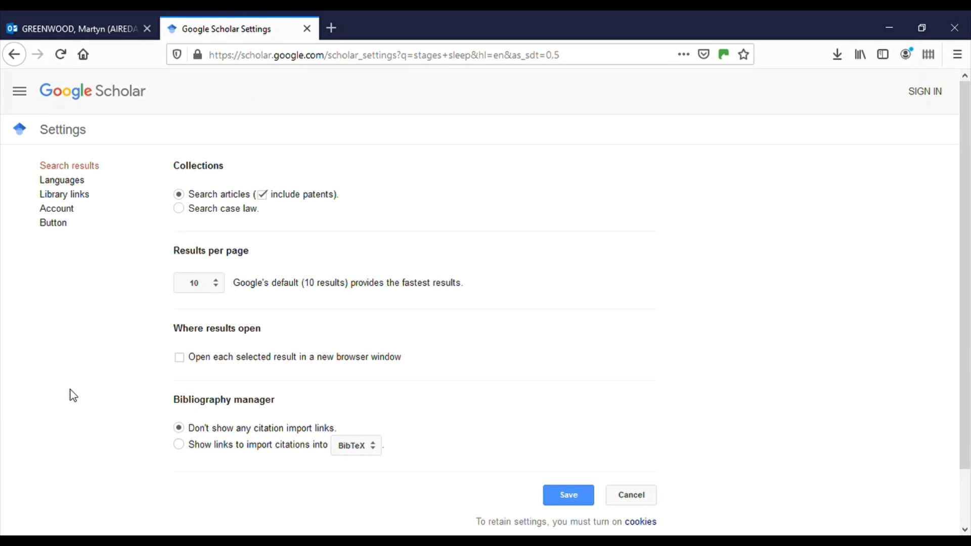
click(69, 199)
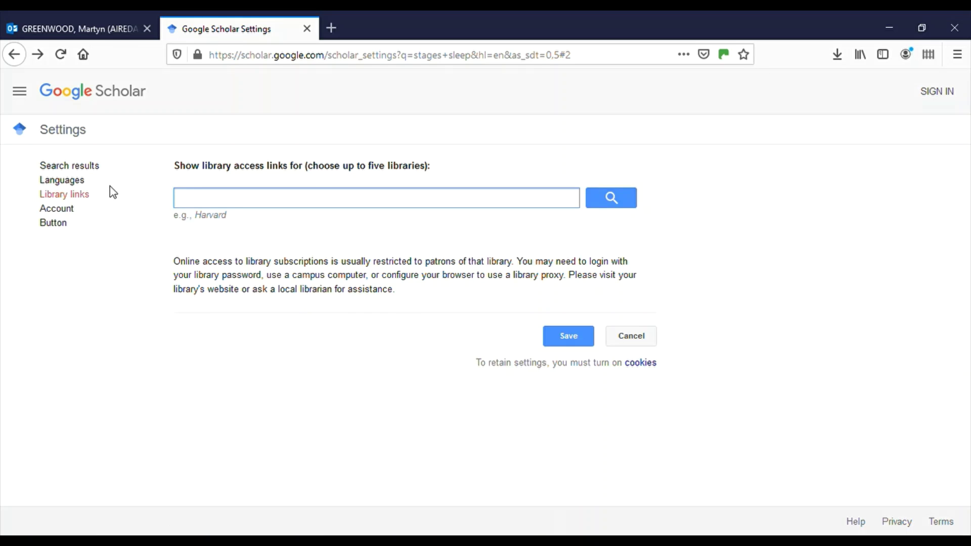
text(leeds)
click(180, 199)
text(university of)
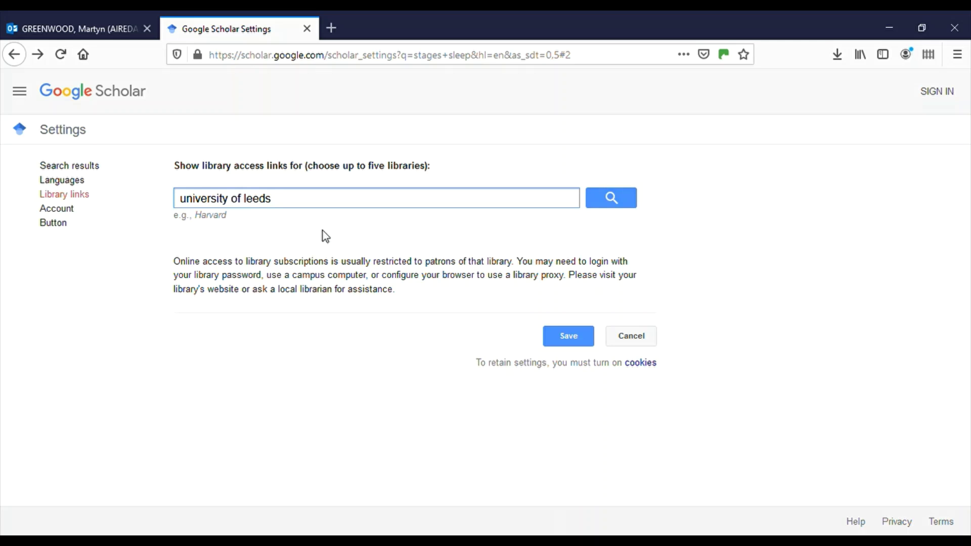
click(624, 207)
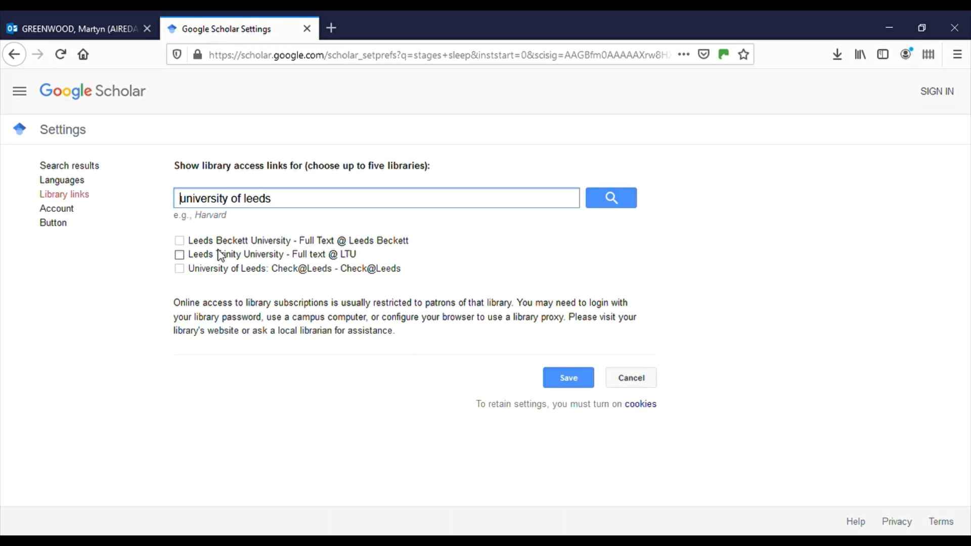
click(180, 269)
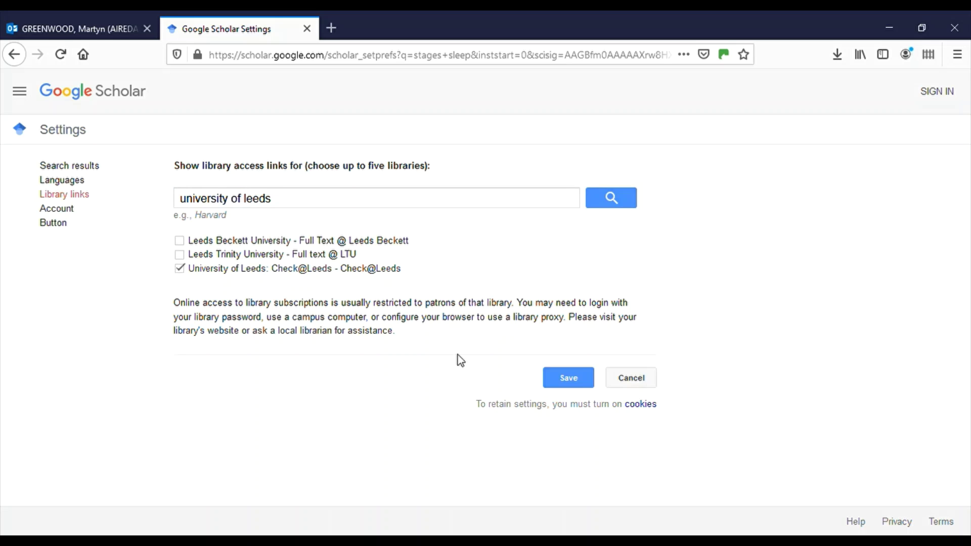
click(571, 382)
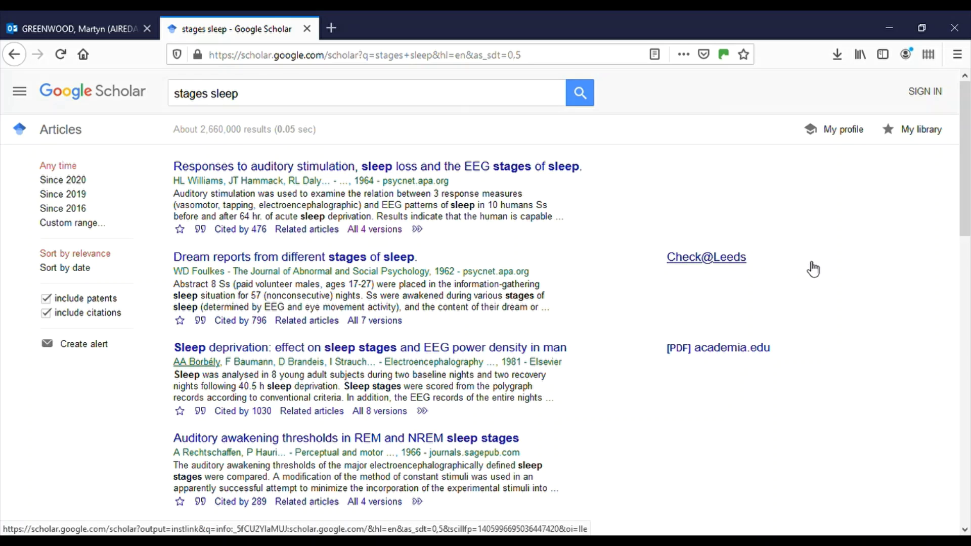
Open the Check@Leeds link for "Dream reports from different stages of sleep" and review the library's online and physical availability.
click(705, 265)
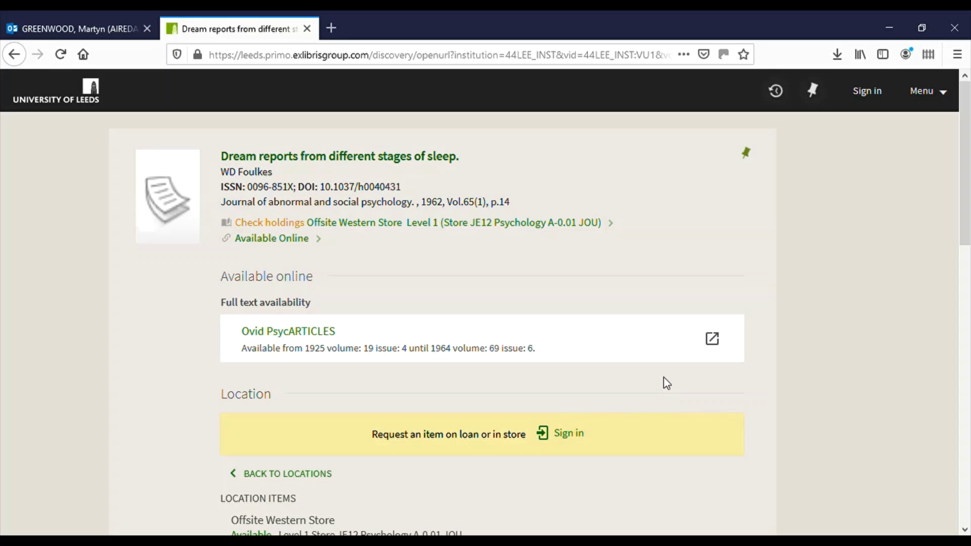
scroll(664, 383, down, 3)
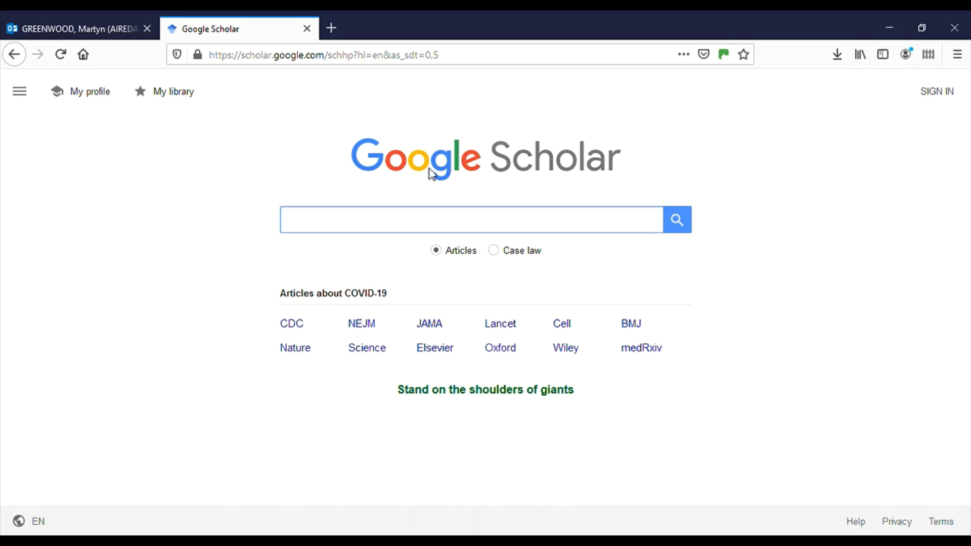
Search Google Scholar for the exact phrase "sleep stages and verbal memory" in quotation marks and look through the results.
text("sleep st)
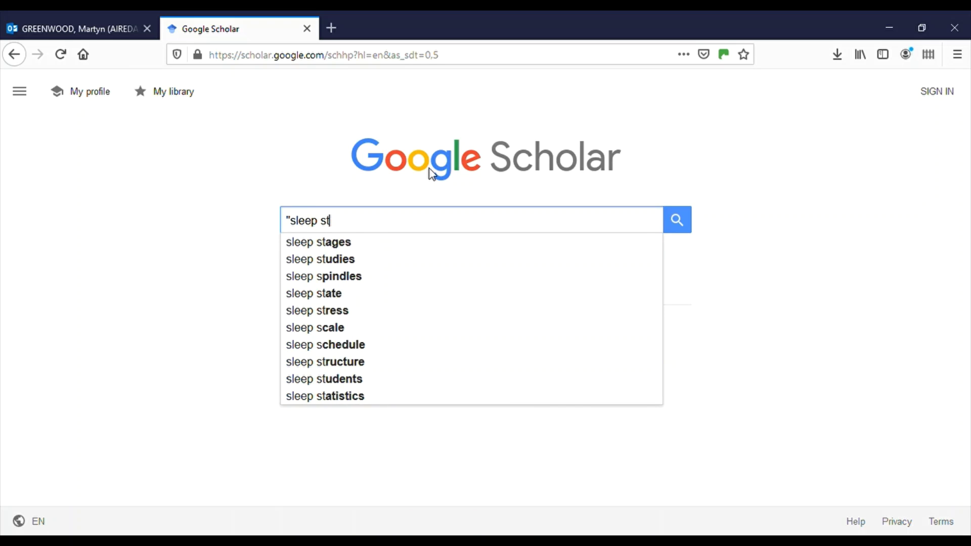
text(ages and)
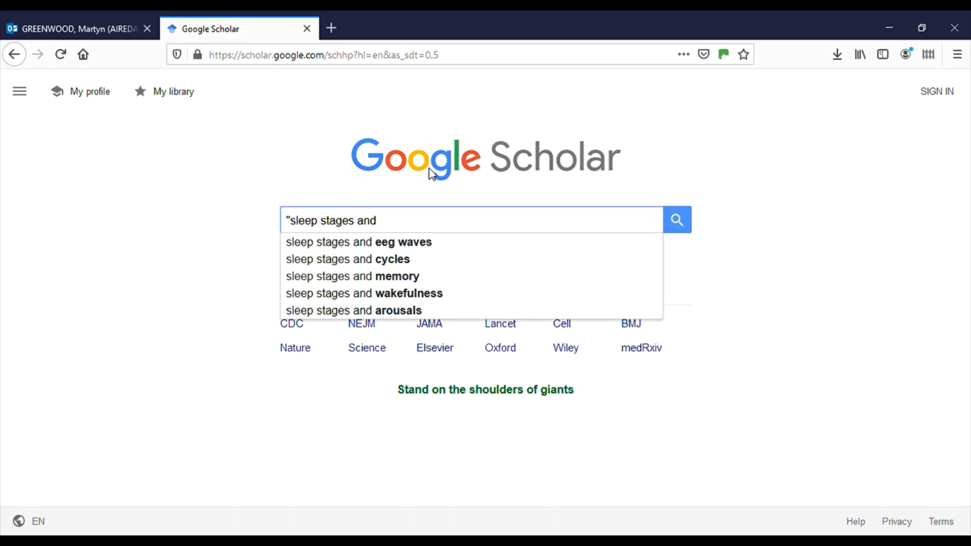
text( verbal)
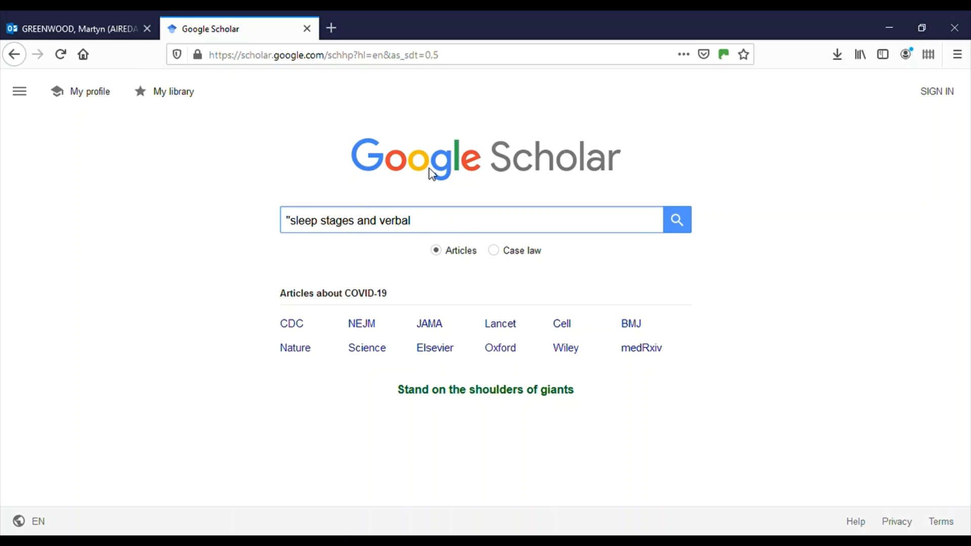
text( memory")
click(681, 231)
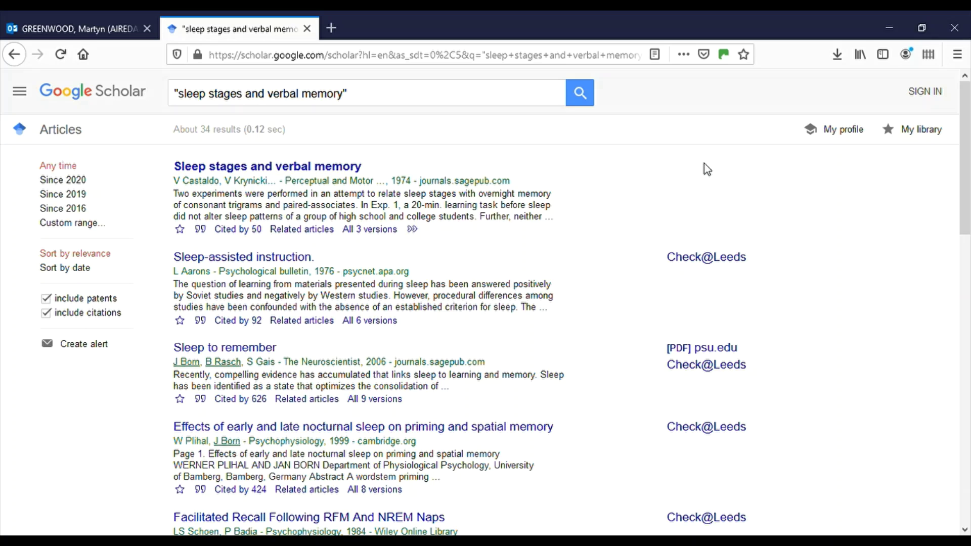
scroll(435, 318, down, 4)
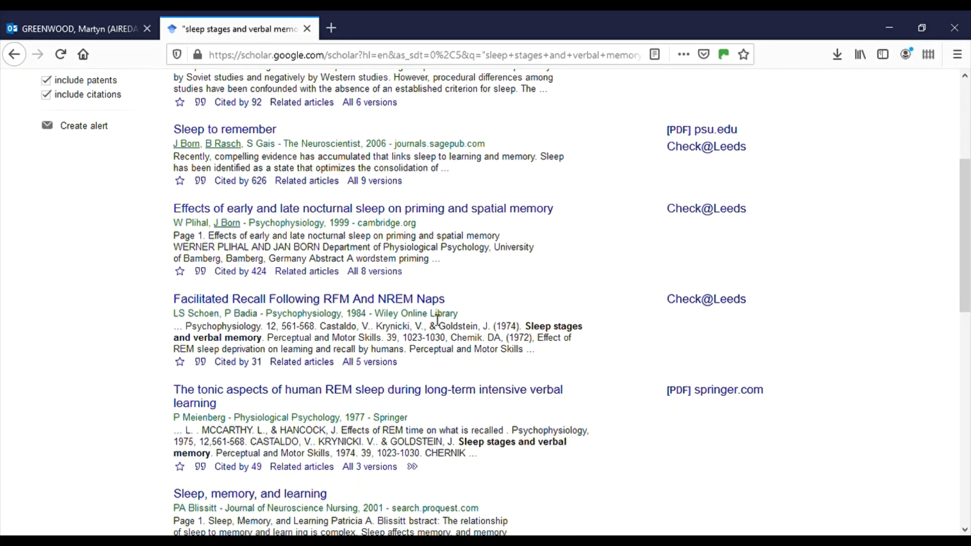
scroll(530, 338, down, 3)
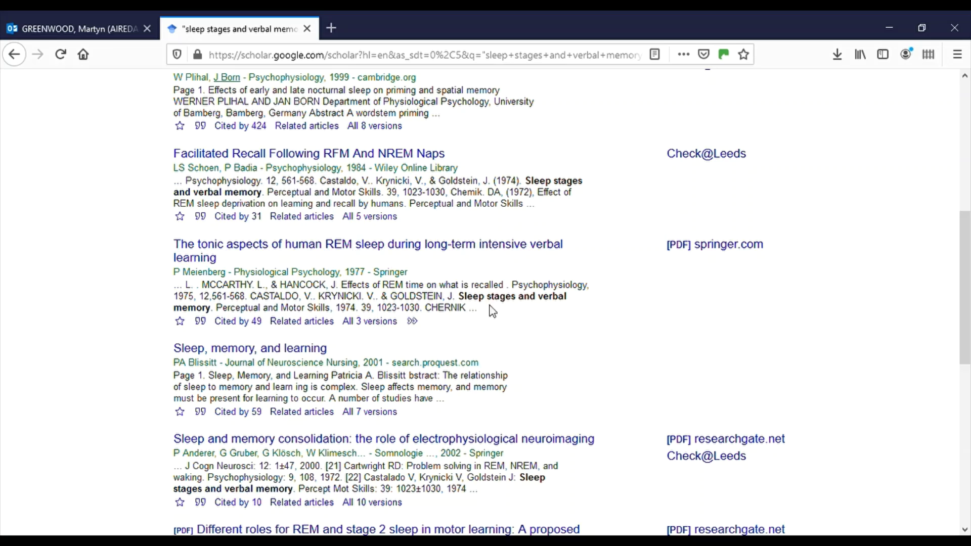
scroll(559, 314, down, 3)
scroll(560, 318, up, 5)
scroll(559, 319, up, 4)
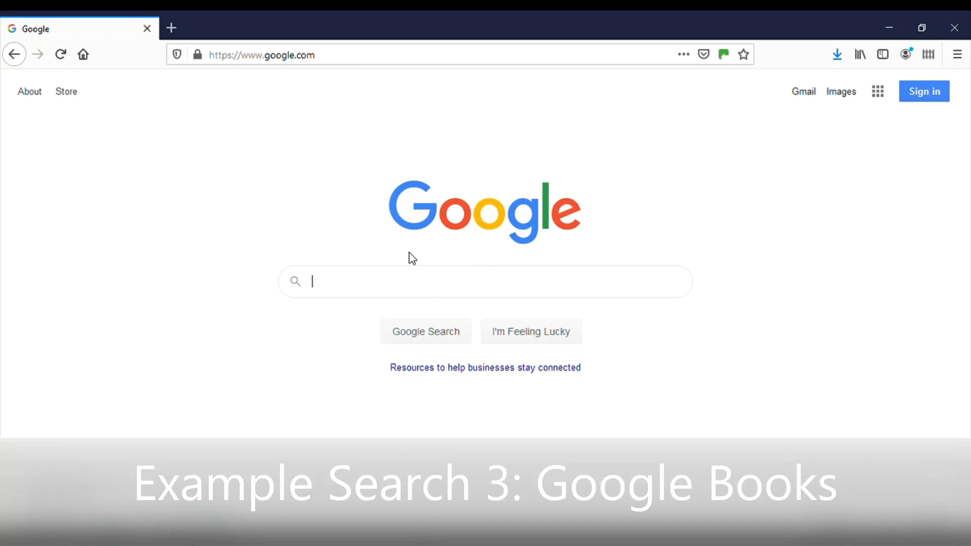
Search Google for "google books" and open the Google Books site from the results.
text(goo)
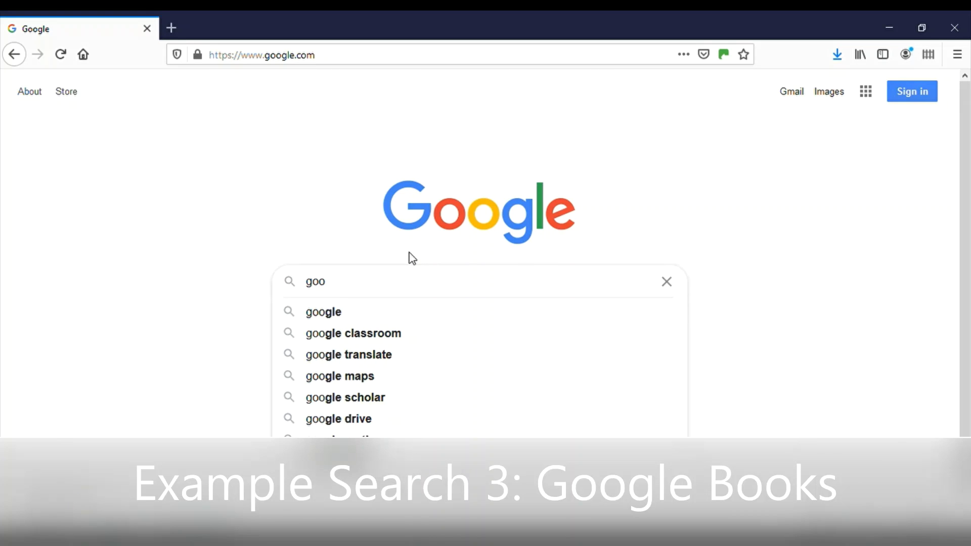
text(gle books)
key(Return)
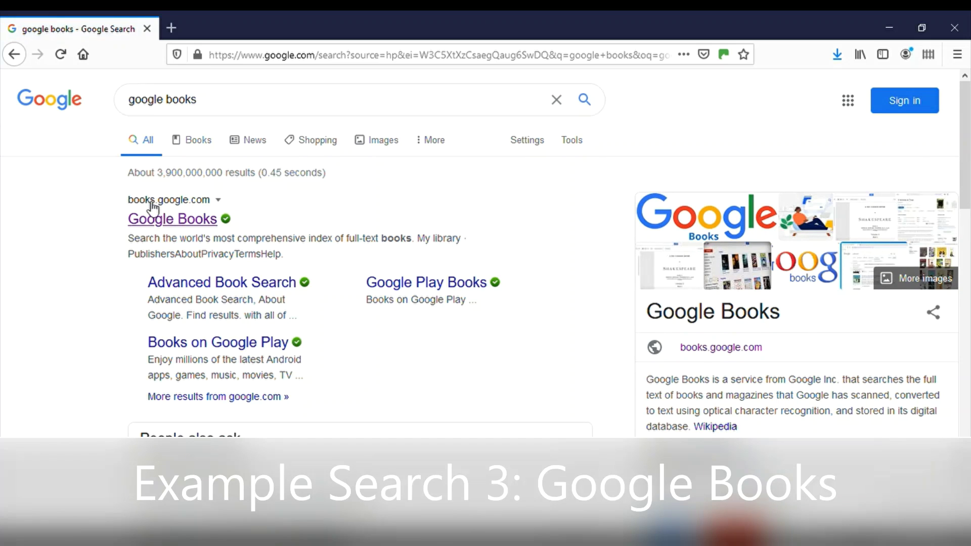
click(180, 221)
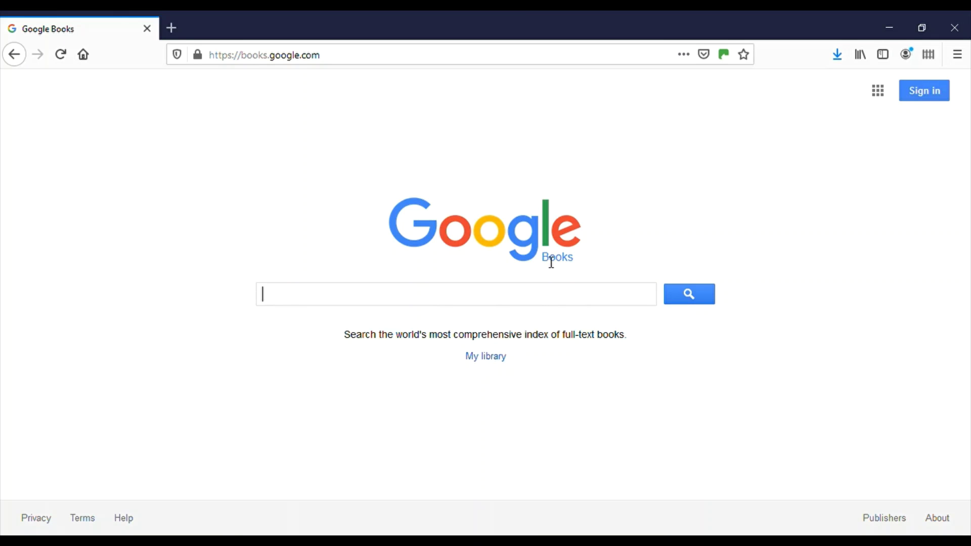
Search Google Books for "war and peace" and open the first book in the results, the 2010 edition.
key(ctrl+f)
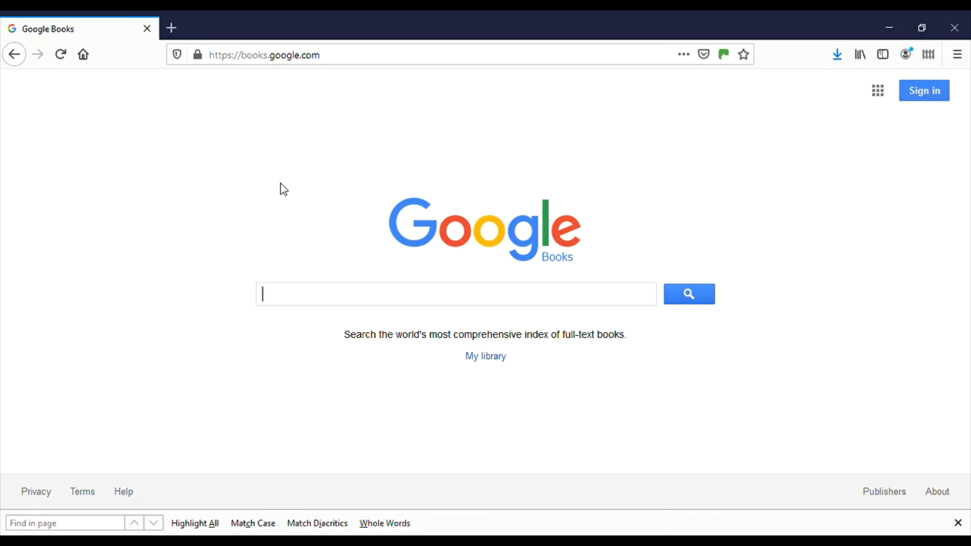
text(war and peace)
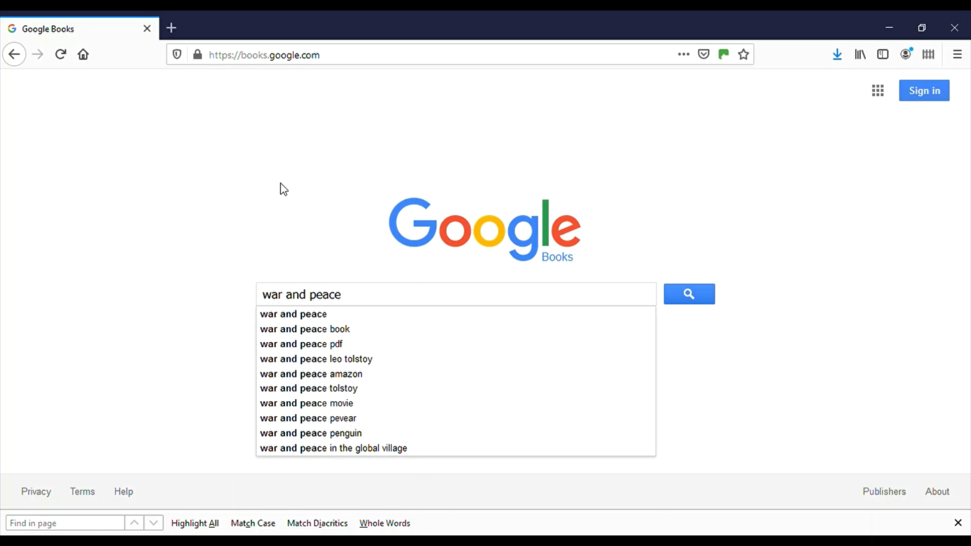
key(Return)
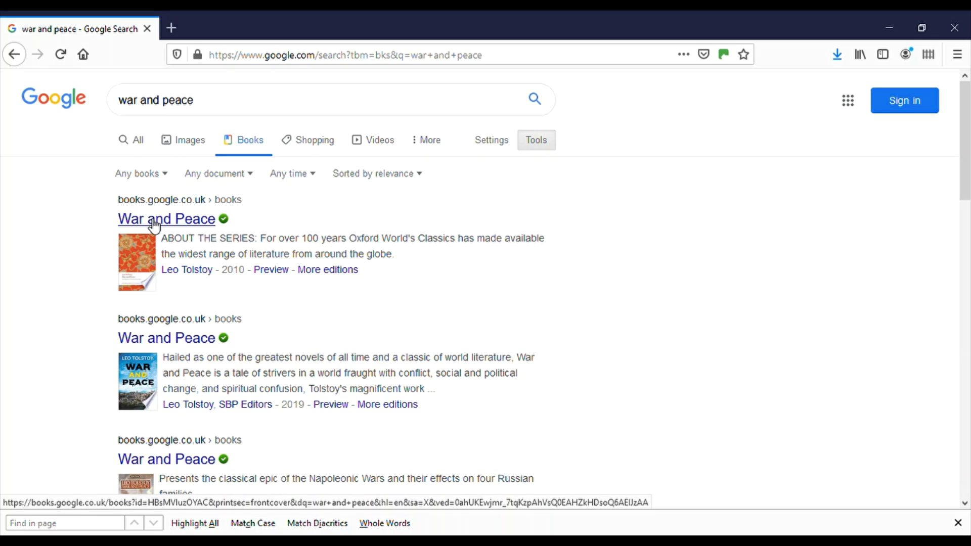
click(155, 222)
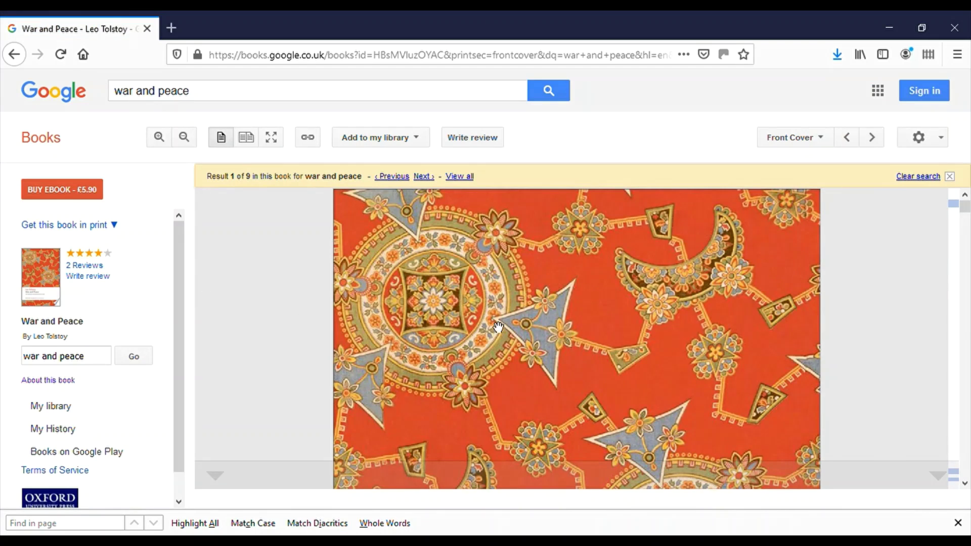
Browse the War and Peace preview from the cover through the contents pages, clearing the search highlights in the book.
scroll(641, 356, down, 2)
scroll(642, 355, down, 3)
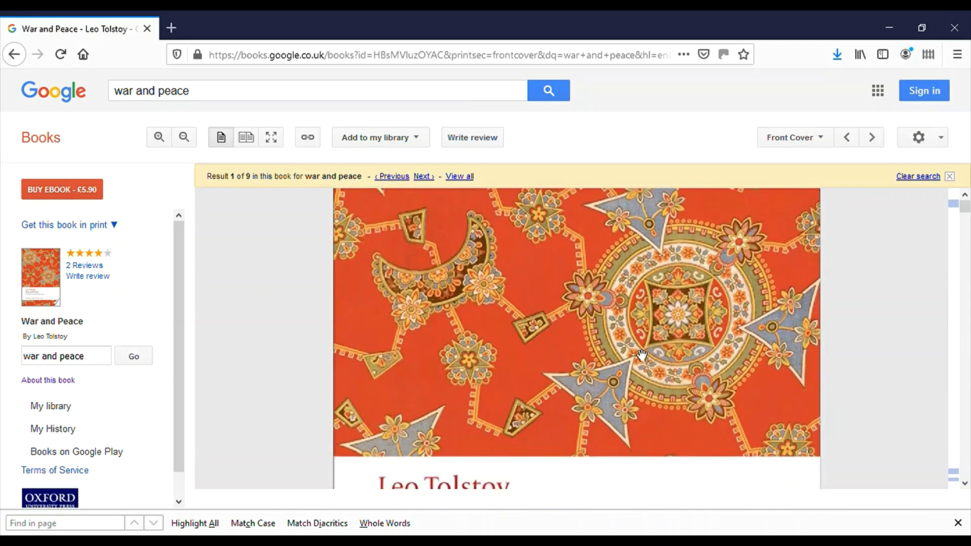
scroll(621, 334, down, 1)
scroll(622, 335, down, 10)
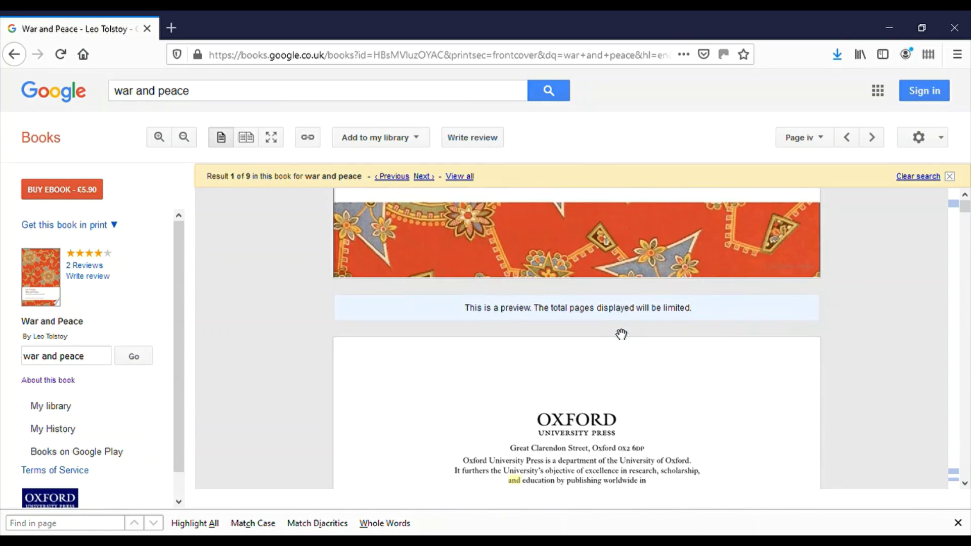
scroll(621, 335, down, 5)
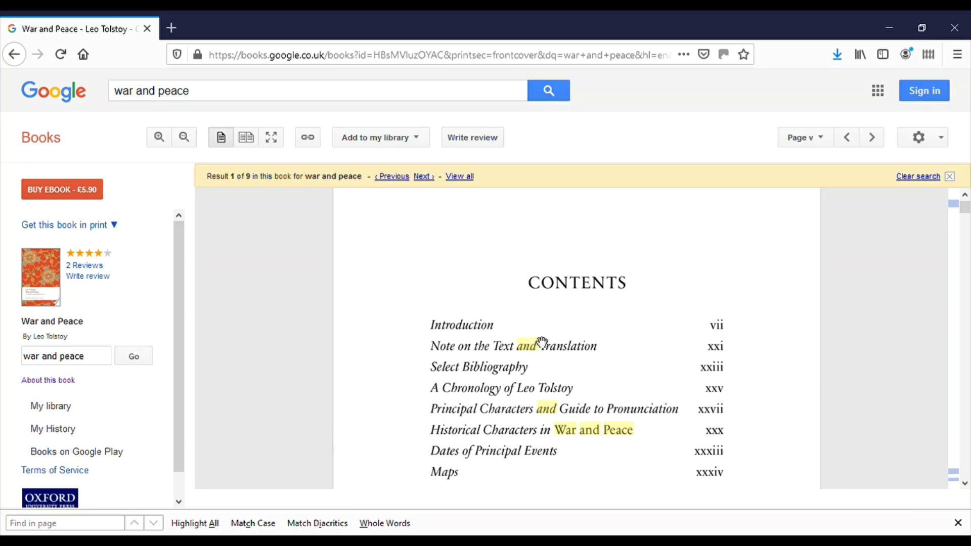
scroll(542, 338, down, 7)
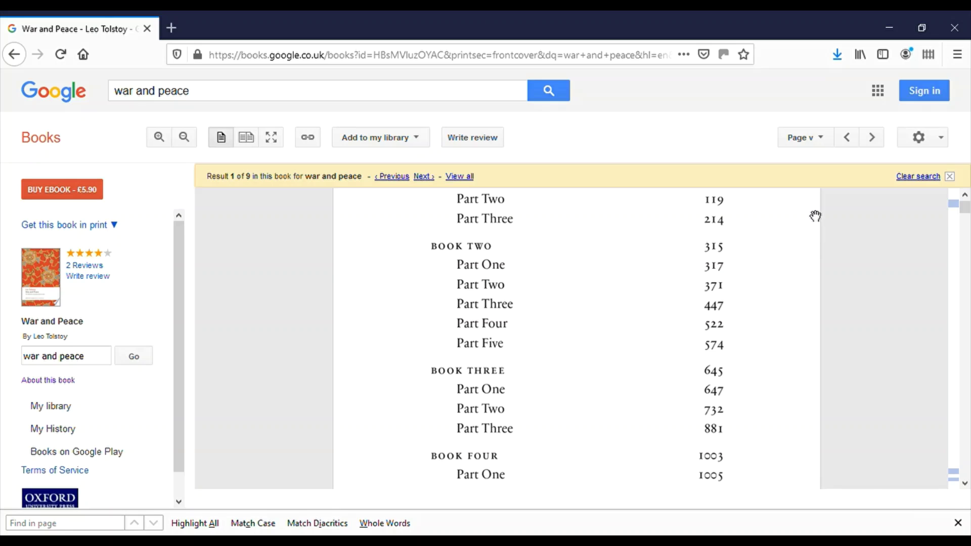
click(924, 183)
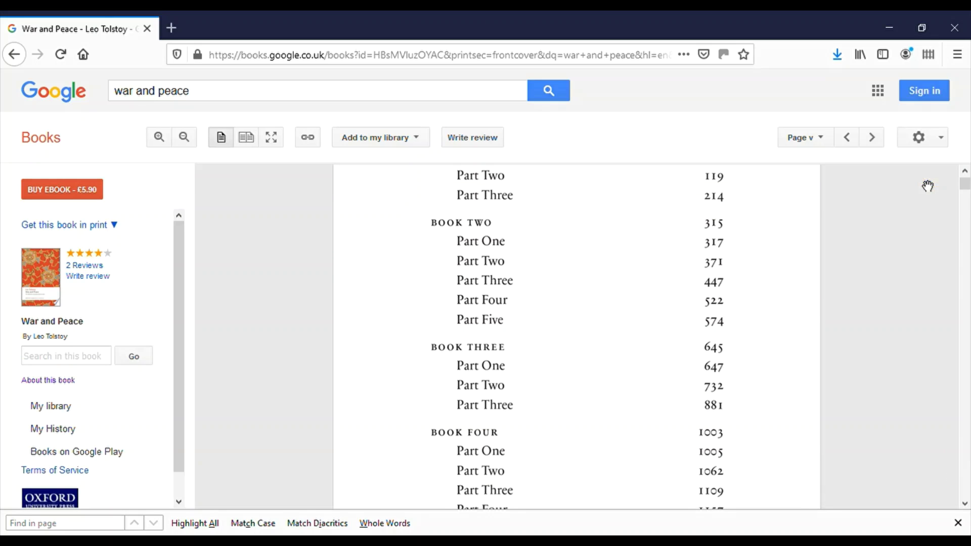
scroll(899, 246, down, 10)
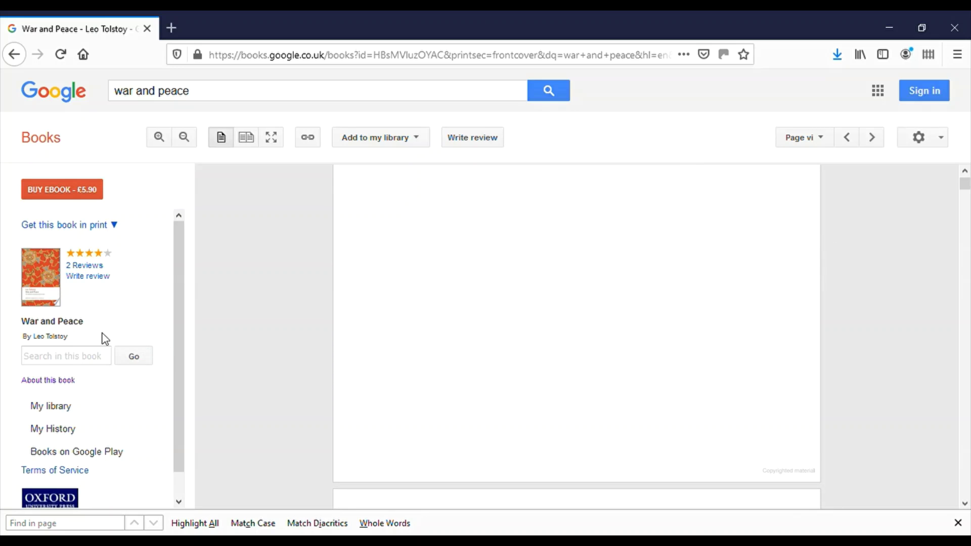
Open the details page about War and Peace, review it down to the bibliographic information, and close the find bar.
click(64, 382)
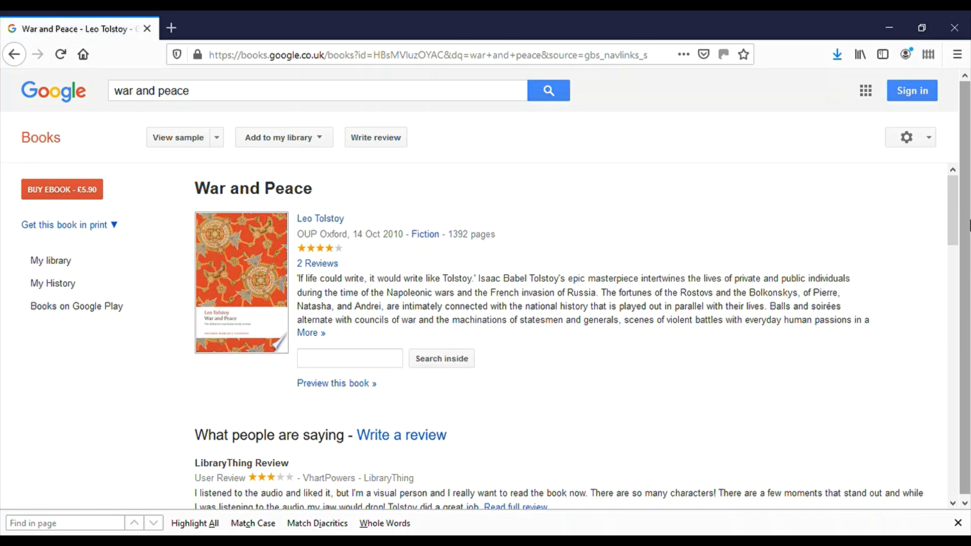
drag(951, 211, 965, 446)
scroll(658, 370, down, 2)
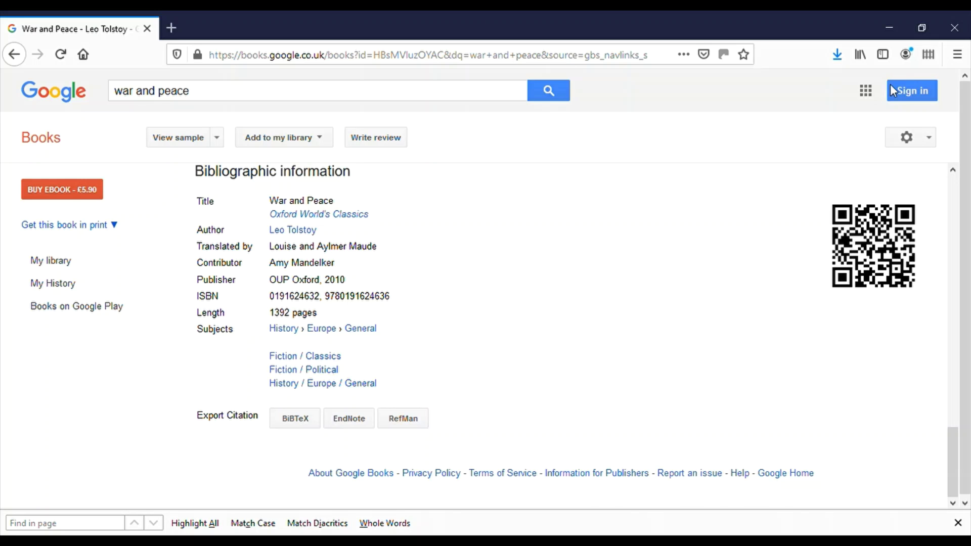
key(Escape)
scroll(870, 439, up, 20)
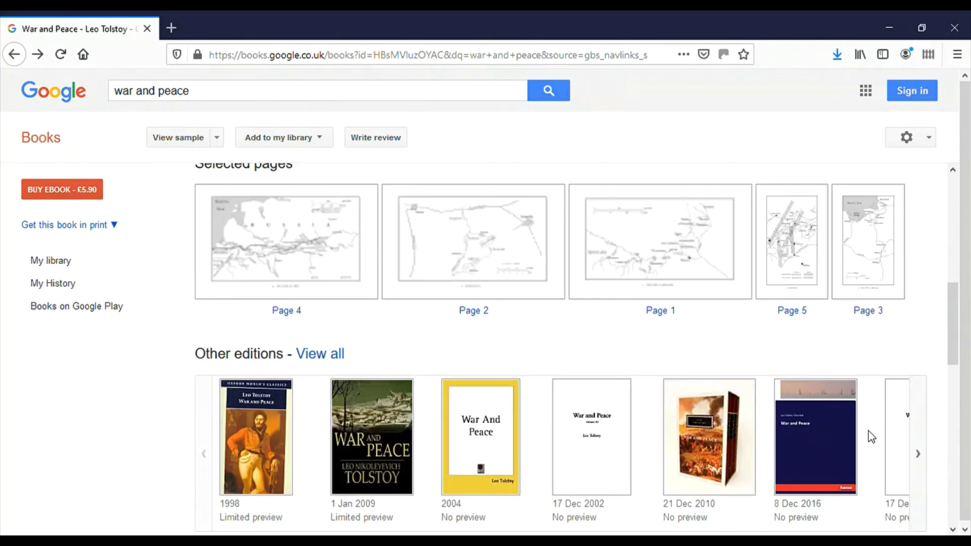
Search Google Books for "the adventures of tom sawyer" using the suggested query and open the first result, the 2001 edition.
drag(221, 99, 60, 72)
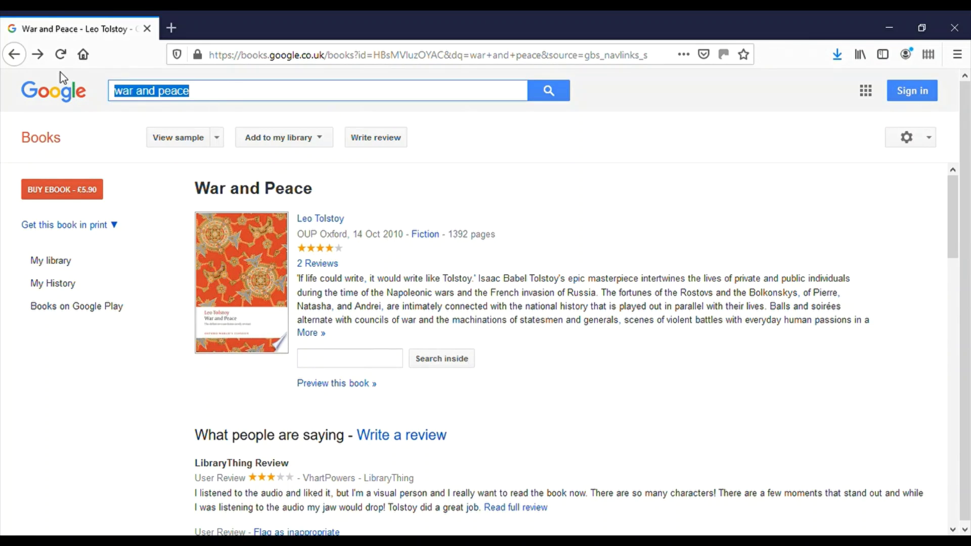
text(the adve)
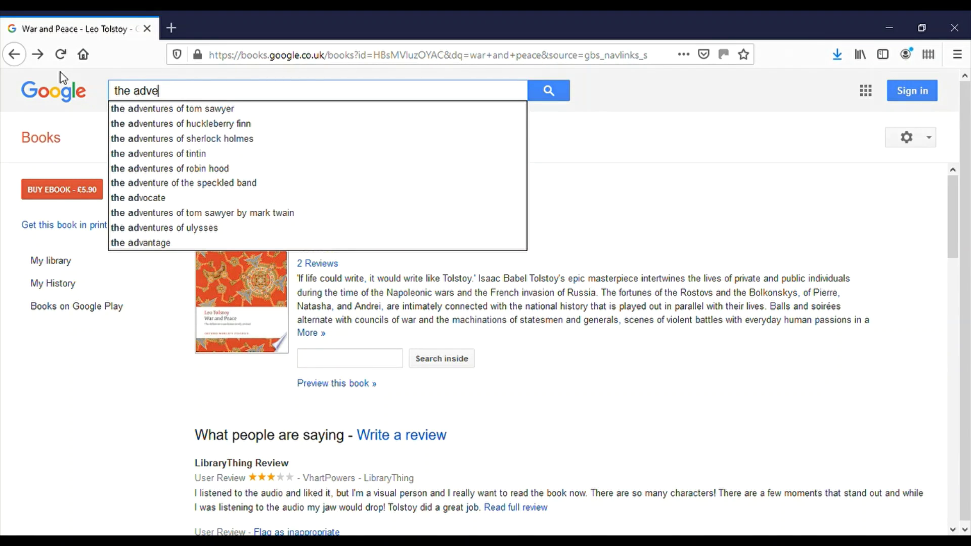
text(ntures)
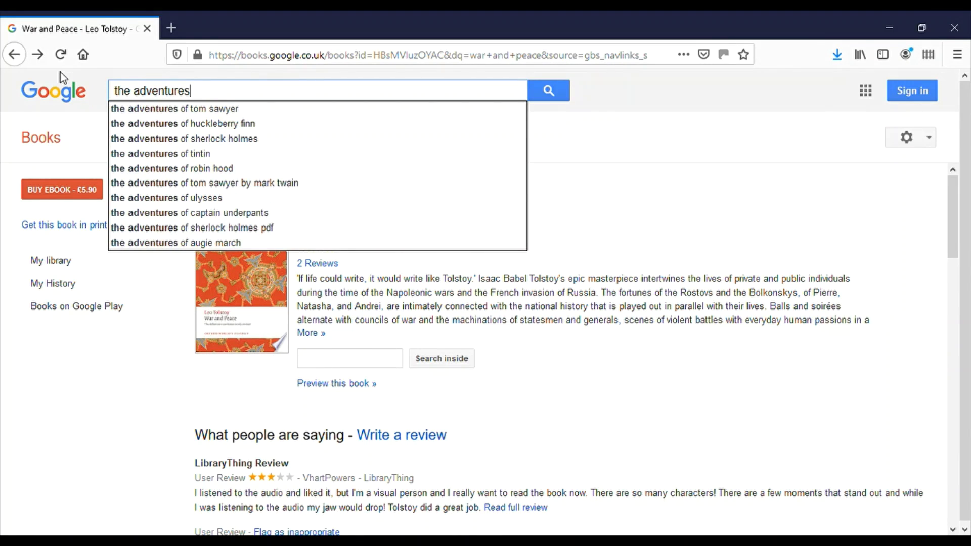
click(167, 108)
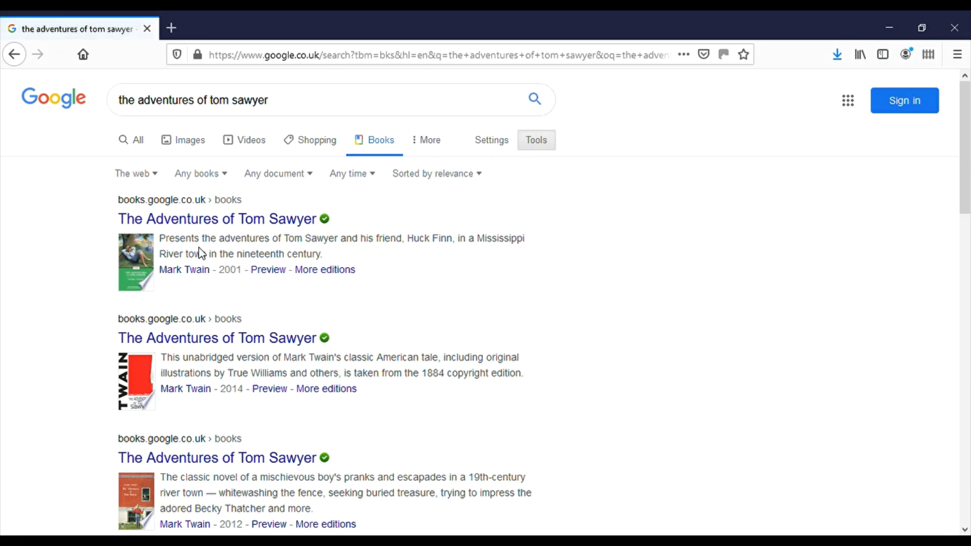
click(208, 229)
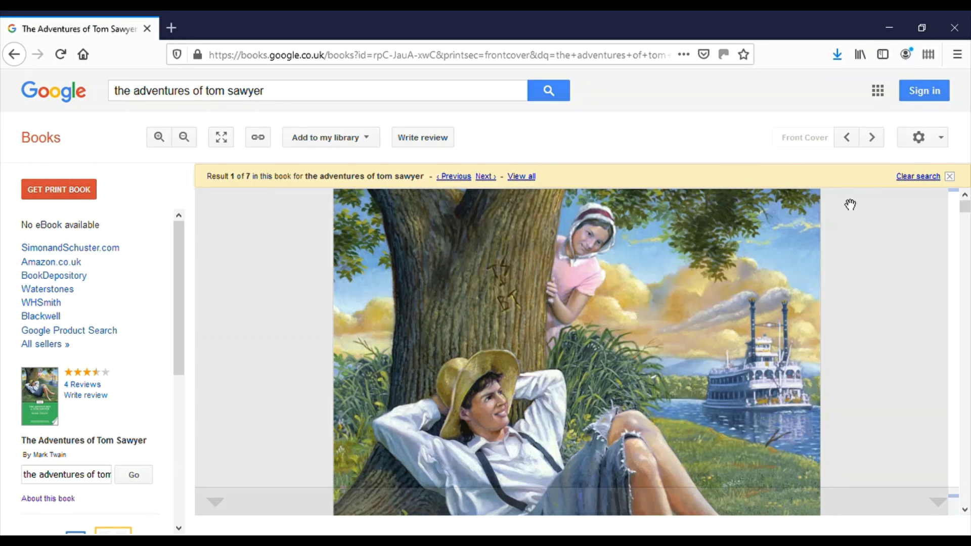
Clear the search highlights in The Adventures of Tom Sawyer and browse the preview's cover and opening pages.
click(919, 177)
scroll(923, 205, down, 10)
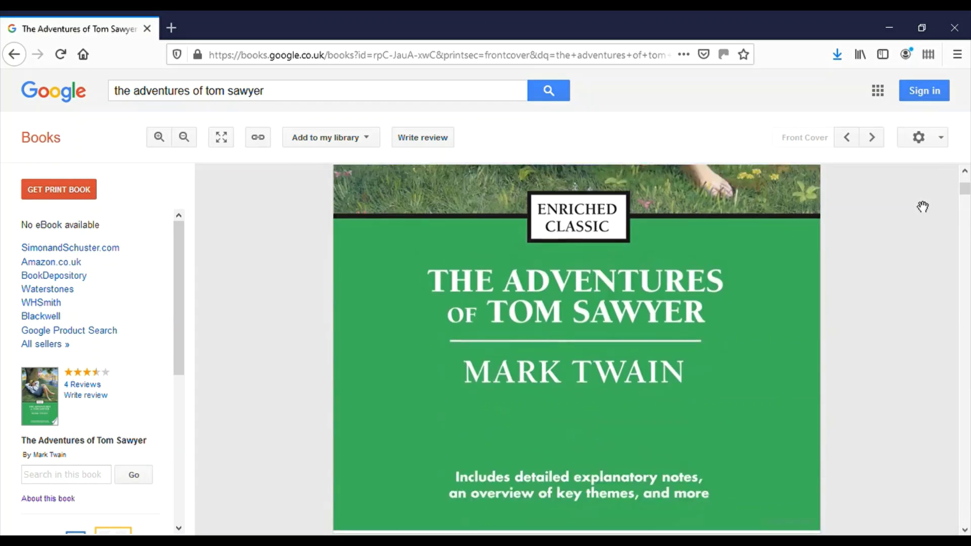
scroll(922, 205, up, 2)
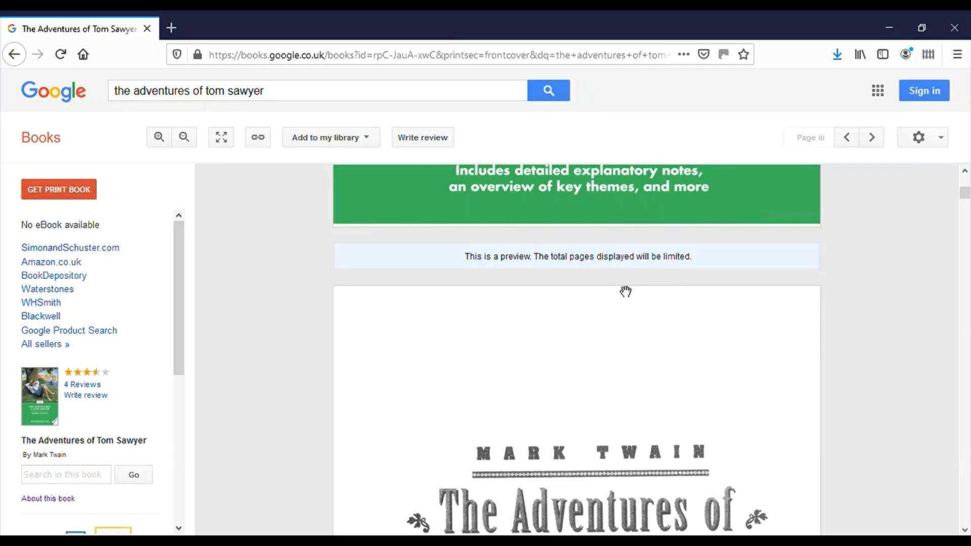
scroll(626, 292, down, 3)
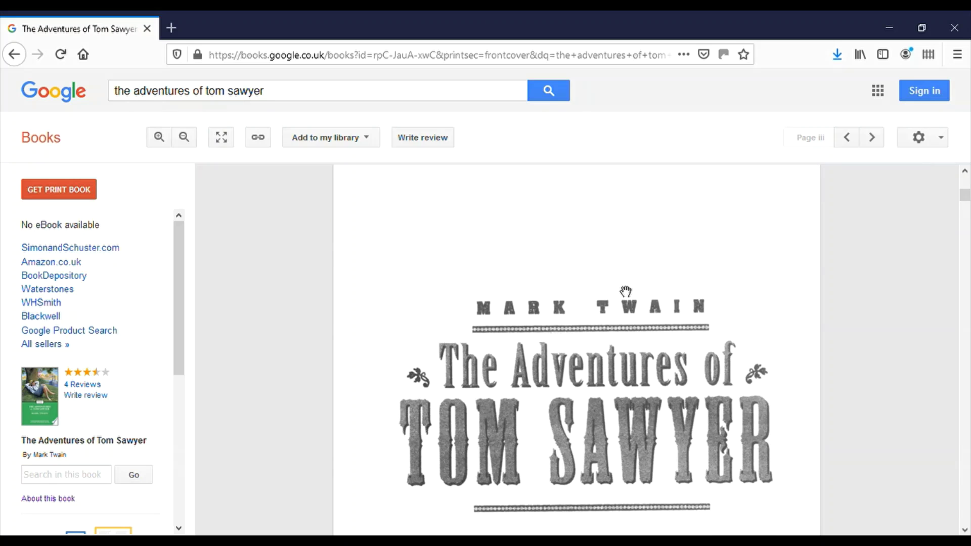
scroll(626, 292, down, 10)
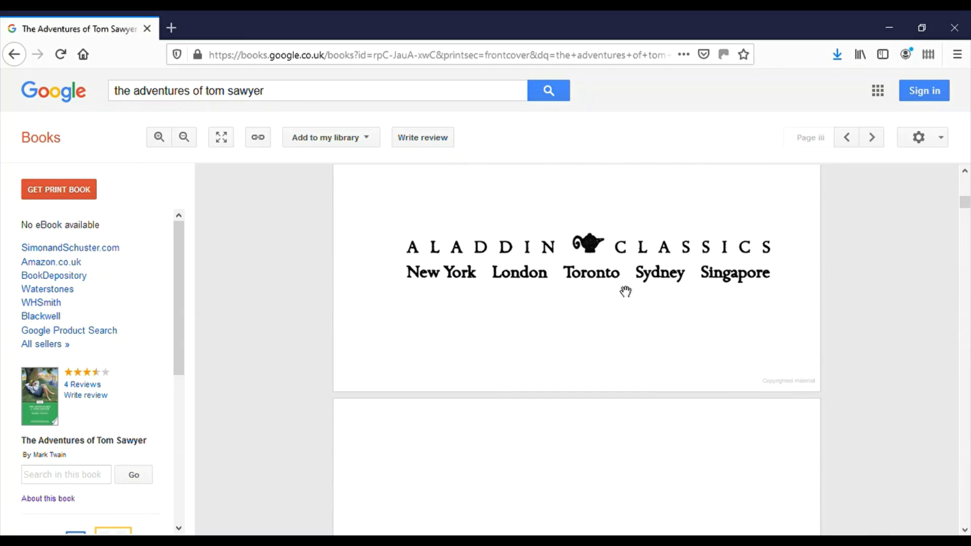
scroll(626, 292, down, 3)
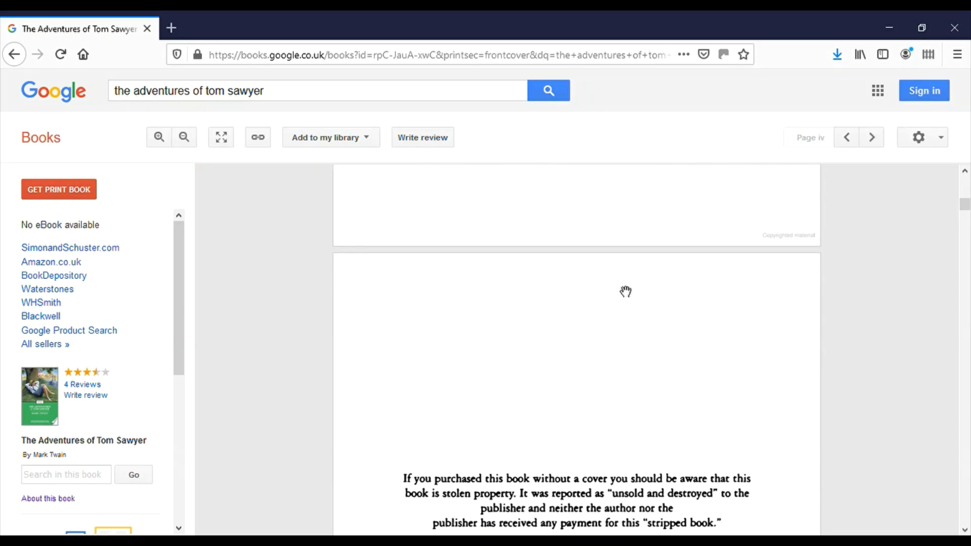
Browse the 2001 edition's preview from the copyright page through chapter 1 to the notice about omitted pages 6 to 7.
scroll(626, 292, down, 15)
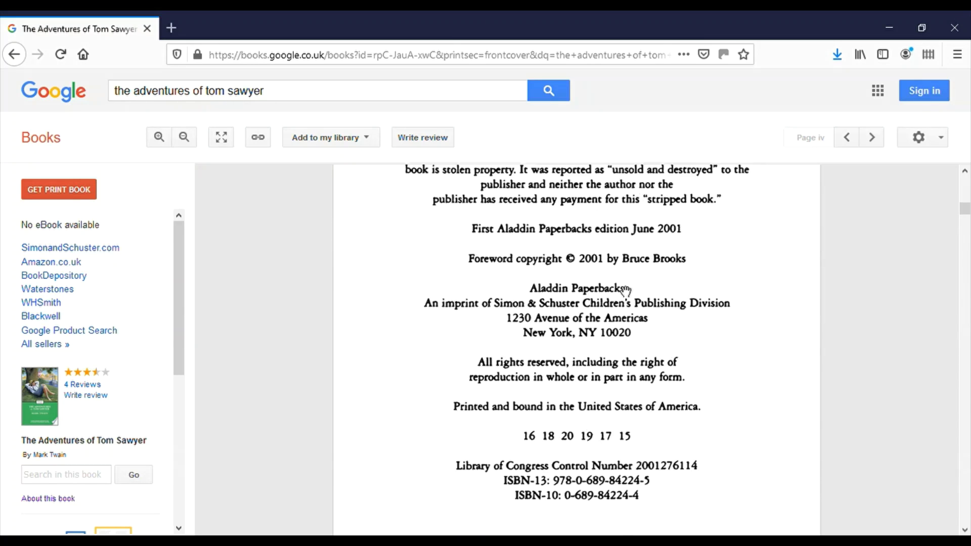
scroll(626, 292, down, 2)
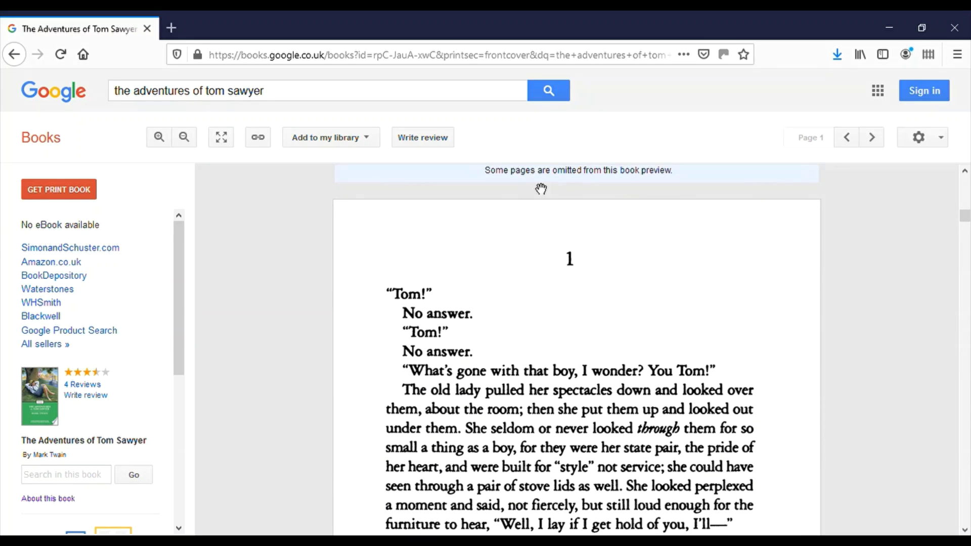
scroll(756, 215, down, 17)
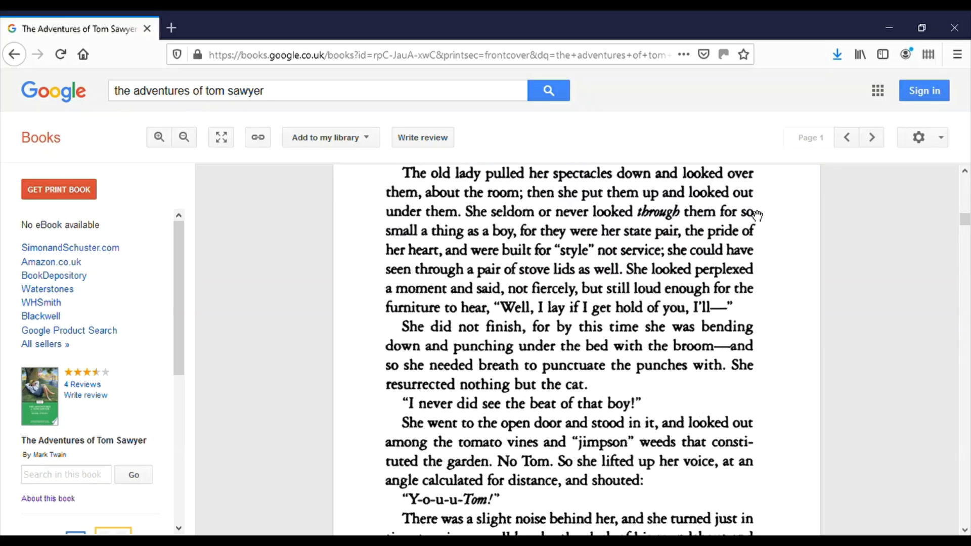
scroll(757, 216, down, 20)
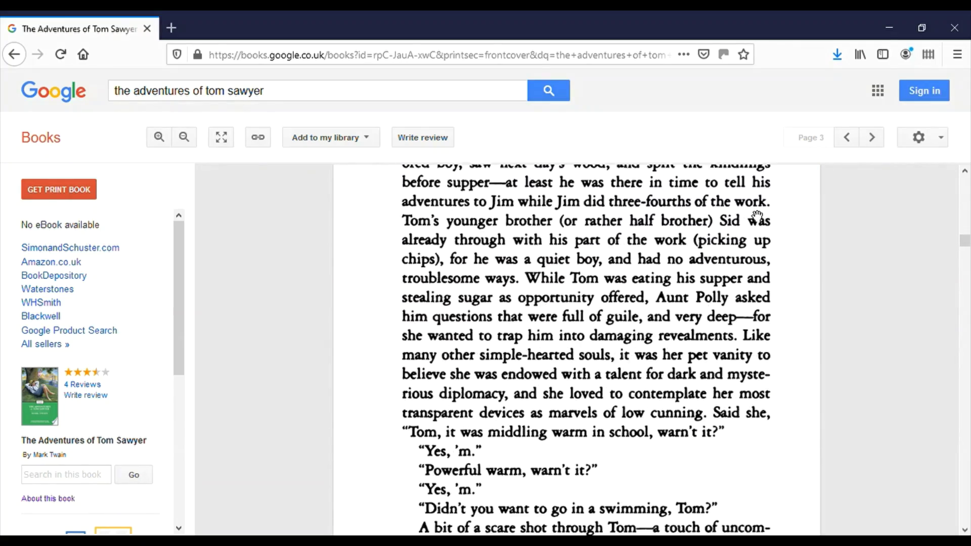
scroll(757, 215, down, 20)
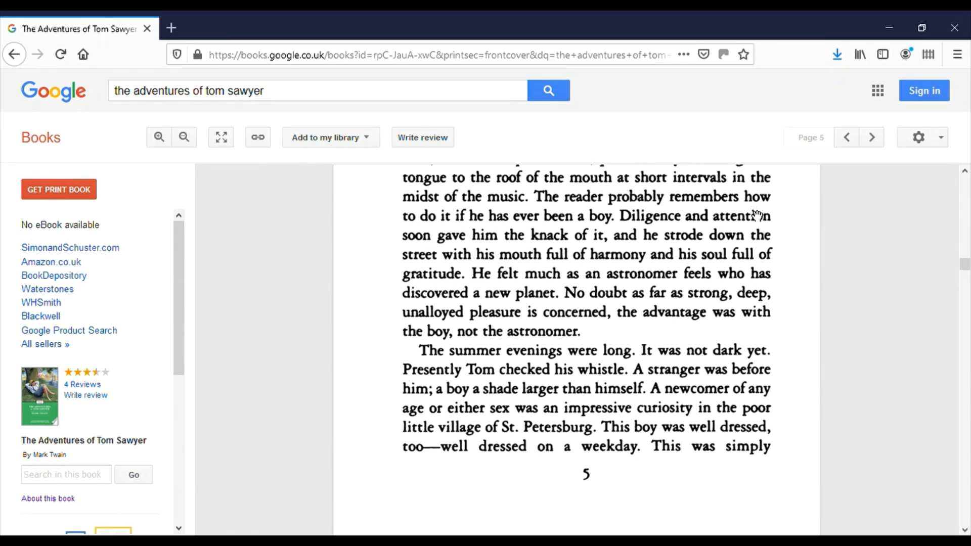
scroll(757, 215, up, 2)
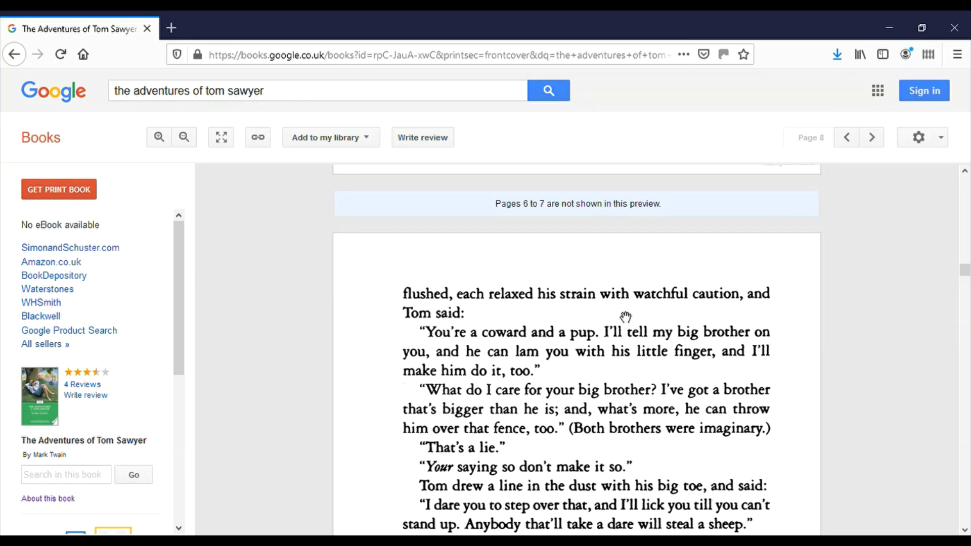
Open the details page about the 2001 edition and review its bibliographic information and citation export options.
click(55, 504)
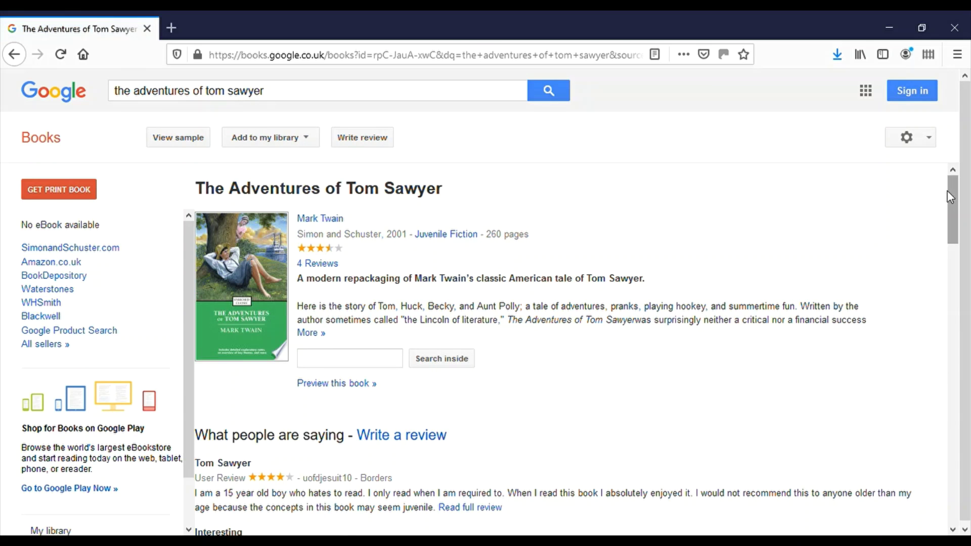
drag(950, 190, 954, 478)
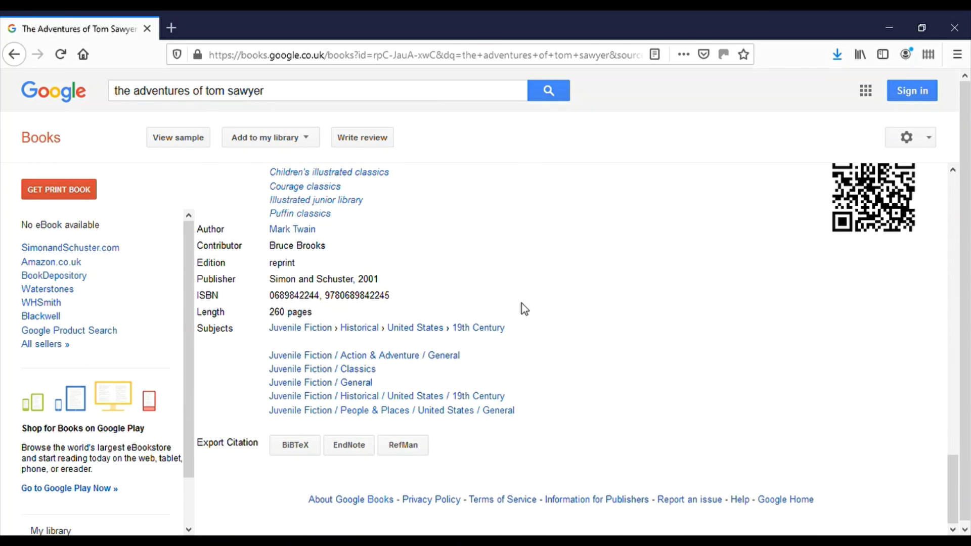
scroll(521, 319, up, 3)
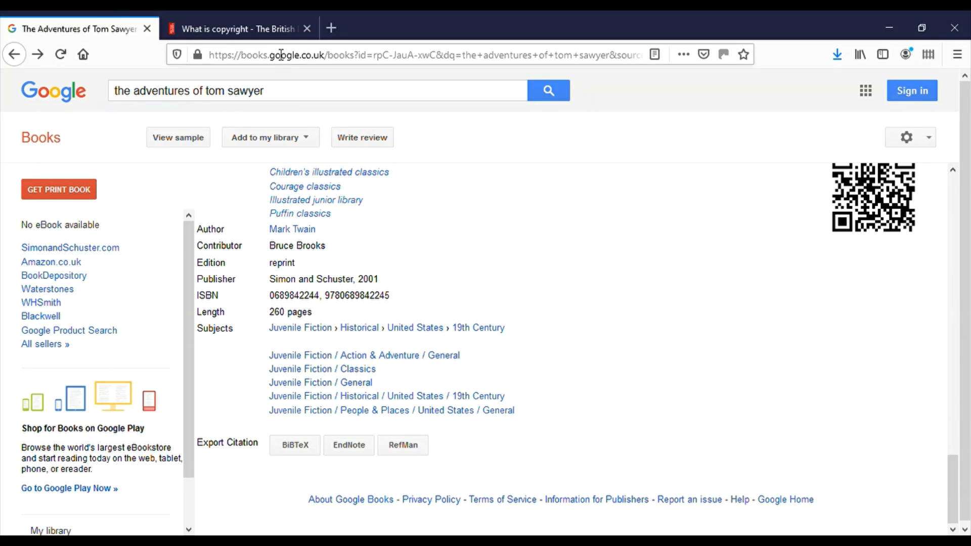
Switch to the British Library's "What is copyright?" article and enlarge the "How long does copyright last?" section to 170%.
click(242, 24)
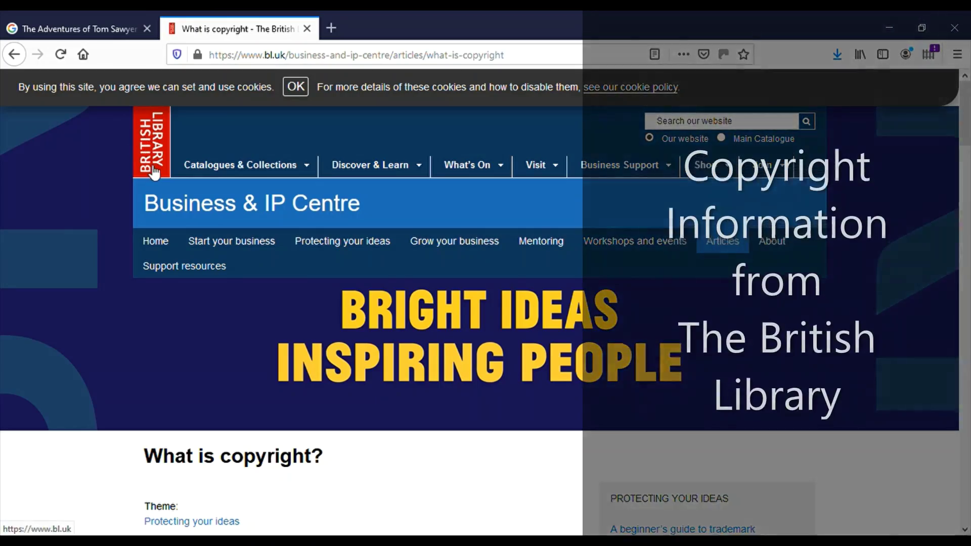
scroll(248, 327, down, 15)
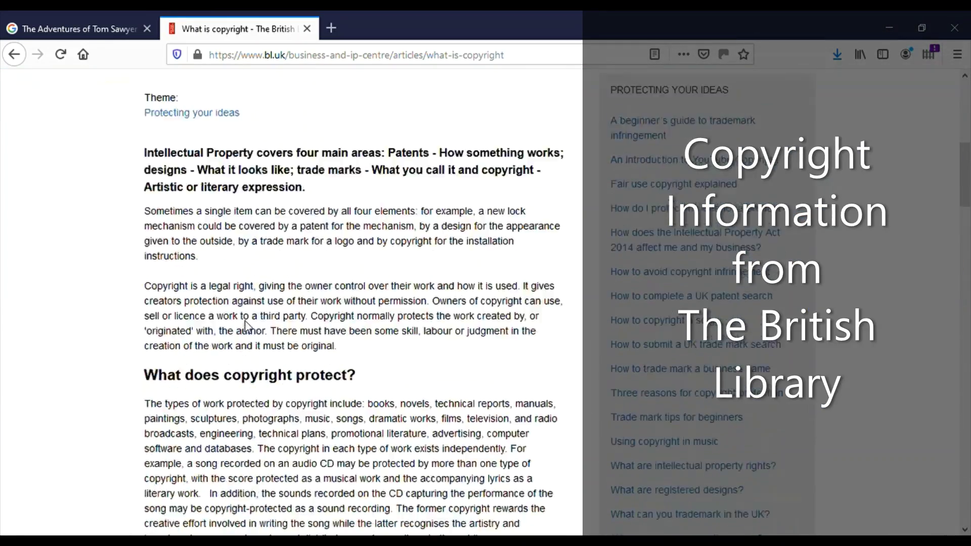
key(ctrl+plus)
key(ctrl+plus)
key(ctrl+plus)
key(ctrl+plus)
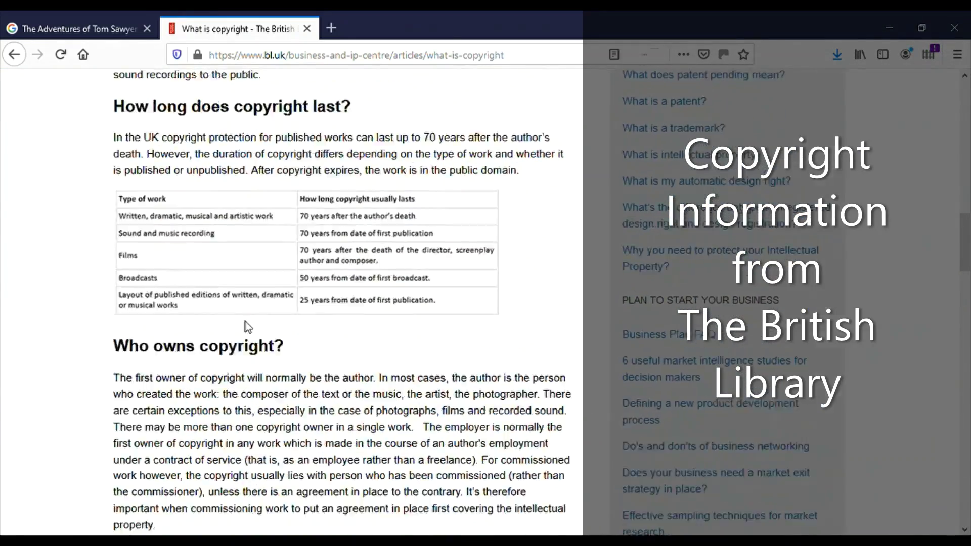
key(ctrl+plus)
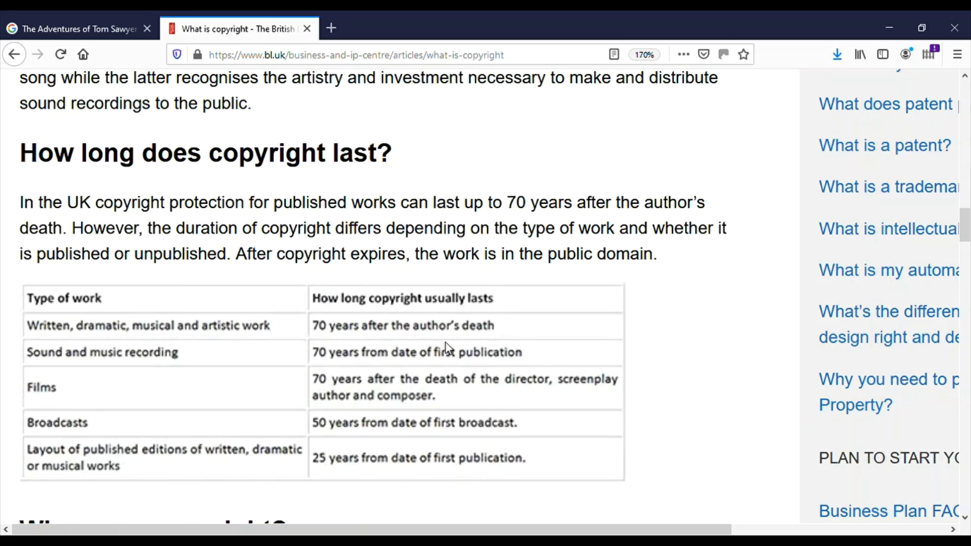
Return to Google Books, rerun the search for "the adventures of tom sawyer" and limit the results to the 19th century.
click(104, 29)
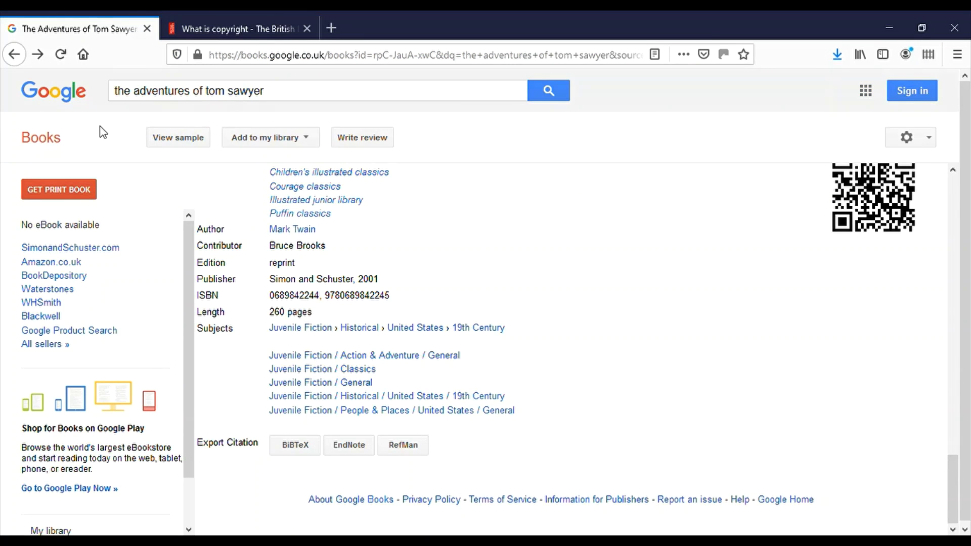
click(548, 91)
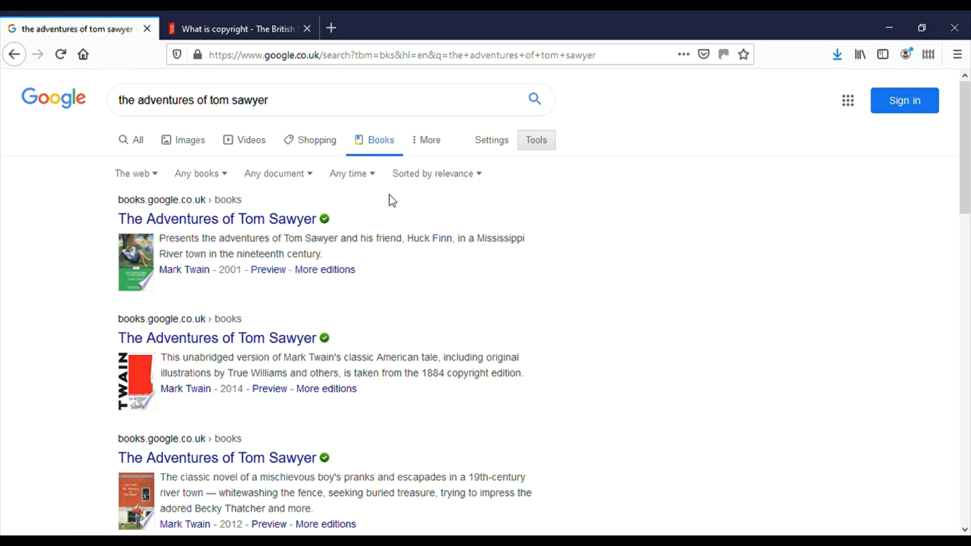
click(353, 177)
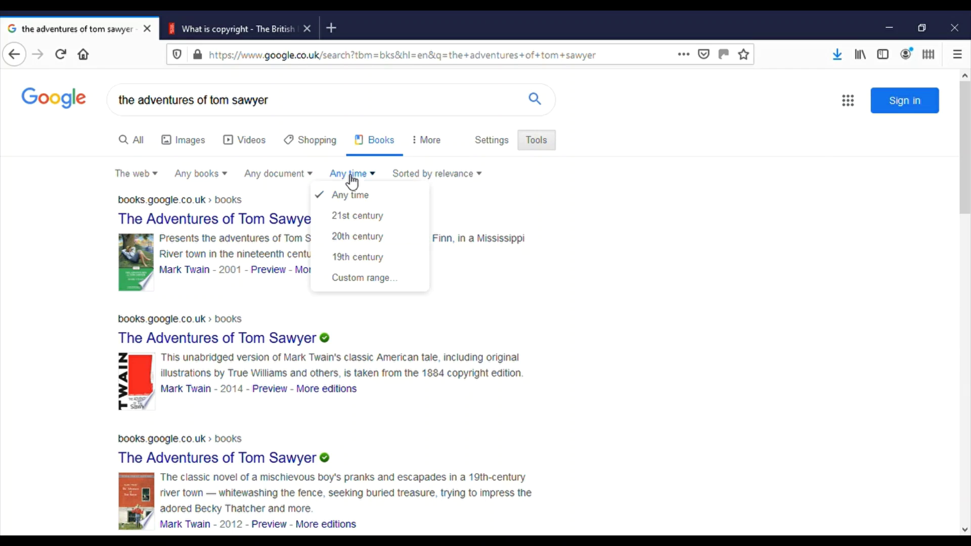
click(356, 259)
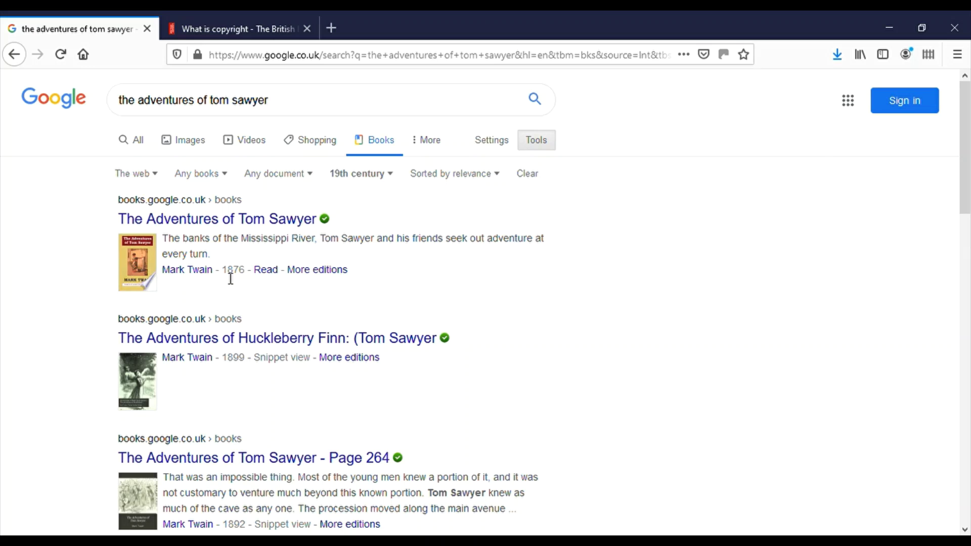
Look through the 19th-century results and open the 1876 edition of The Adventures of Tom Sawyer.
scroll(239, 372, down, 2)
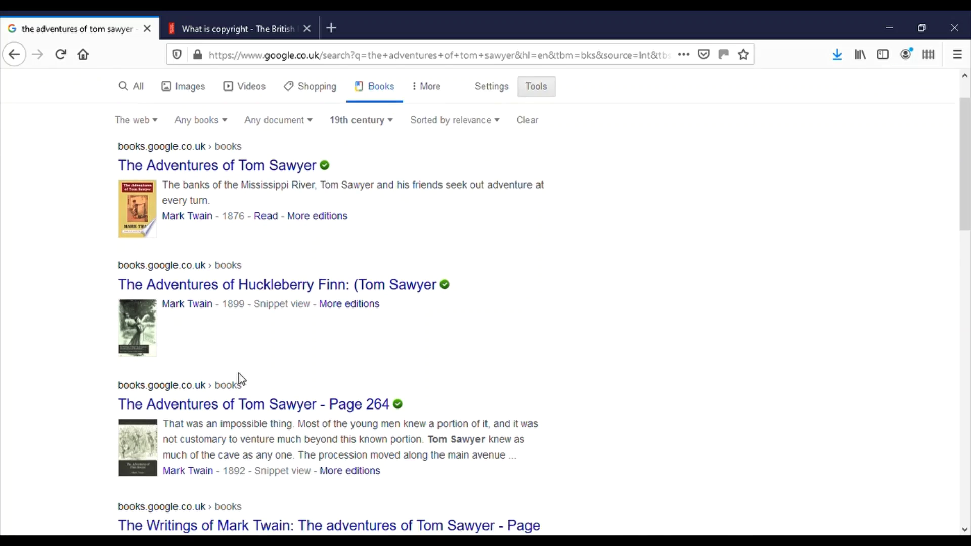
scroll(245, 380, down, 5)
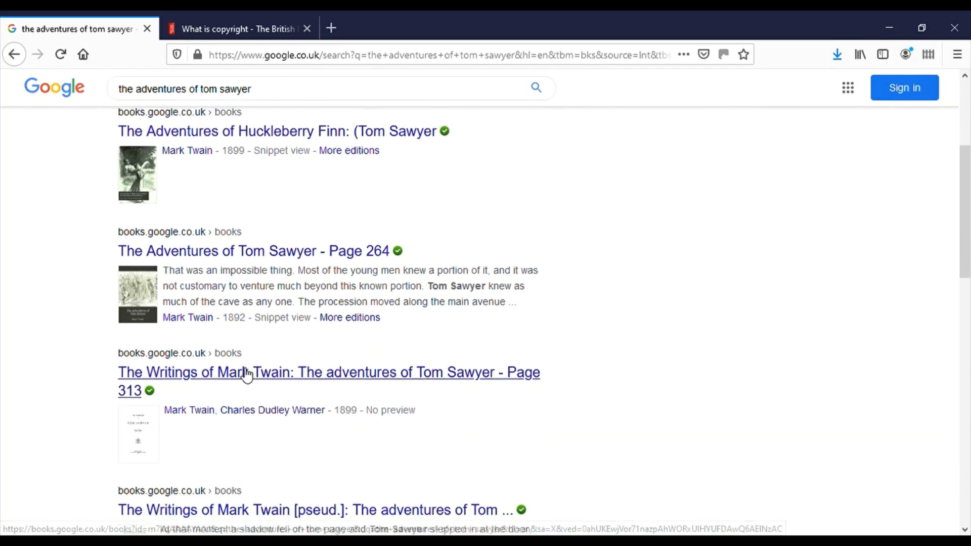
scroll(241, 368, down, 3)
scroll(241, 367, up, 10)
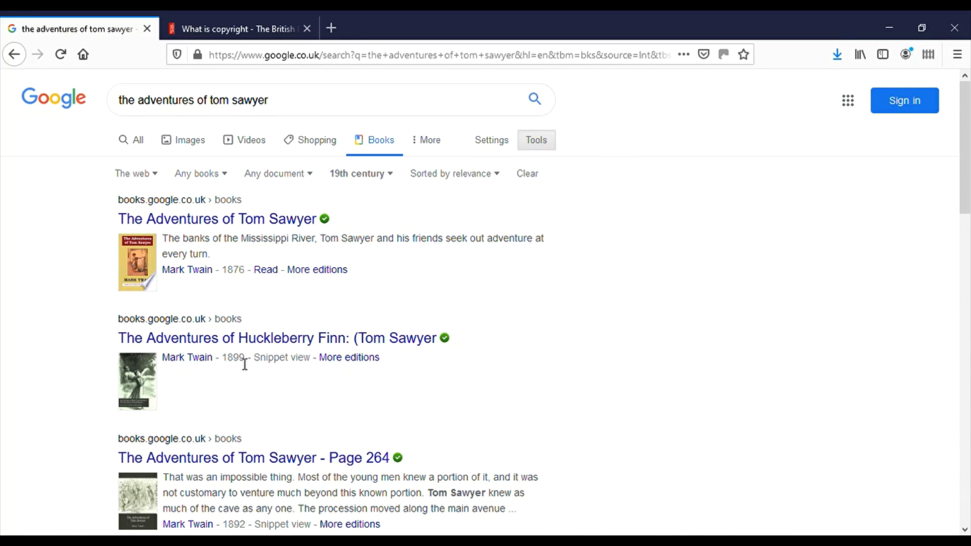
click(233, 228)
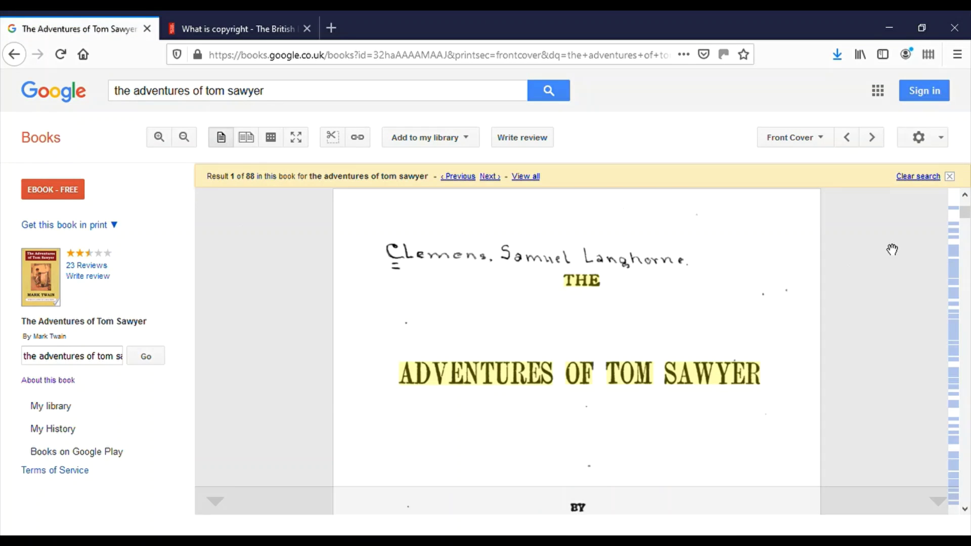
Clear the search highlights in the 1876 edition and browse from the title page through the preface and Chapter I to page 4.
click(913, 178)
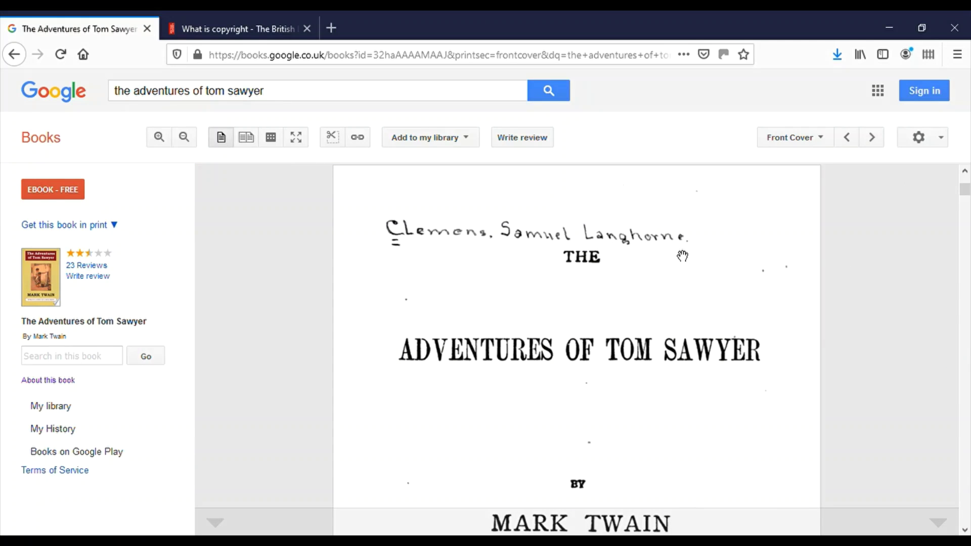
scroll(682, 256, down, 4)
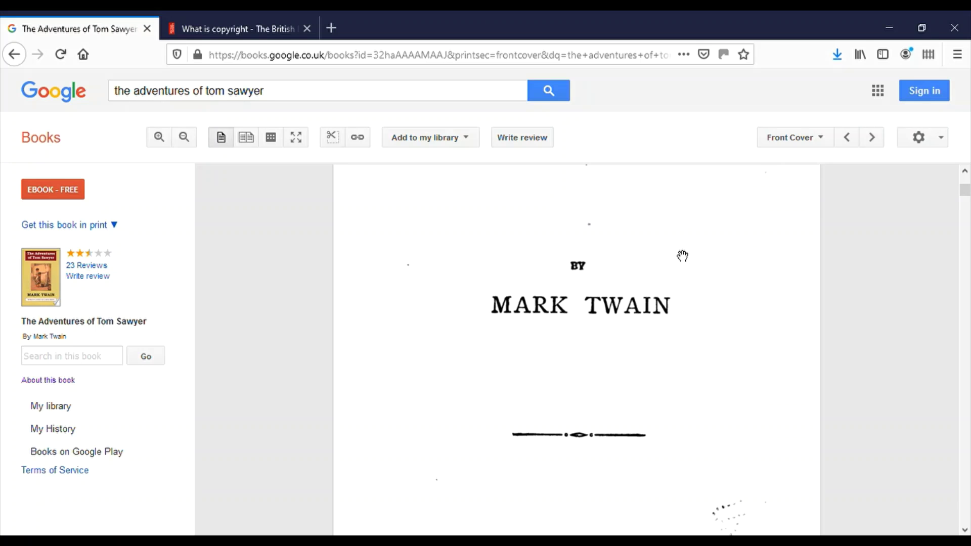
scroll(682, 256, down, 3)
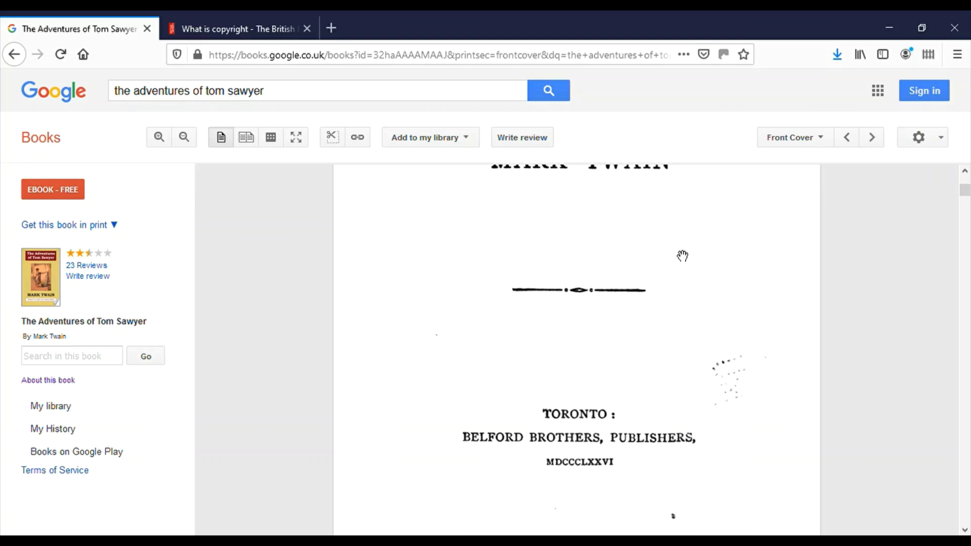
scroll(682, 256, down, 4)
scroll(682, 256, down, 10)
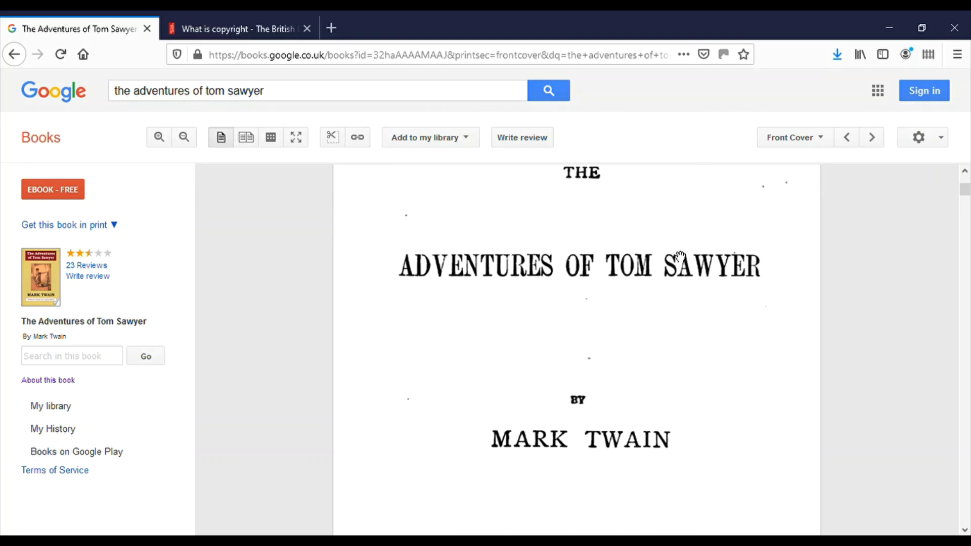
scroll(681, 257, down, 13)
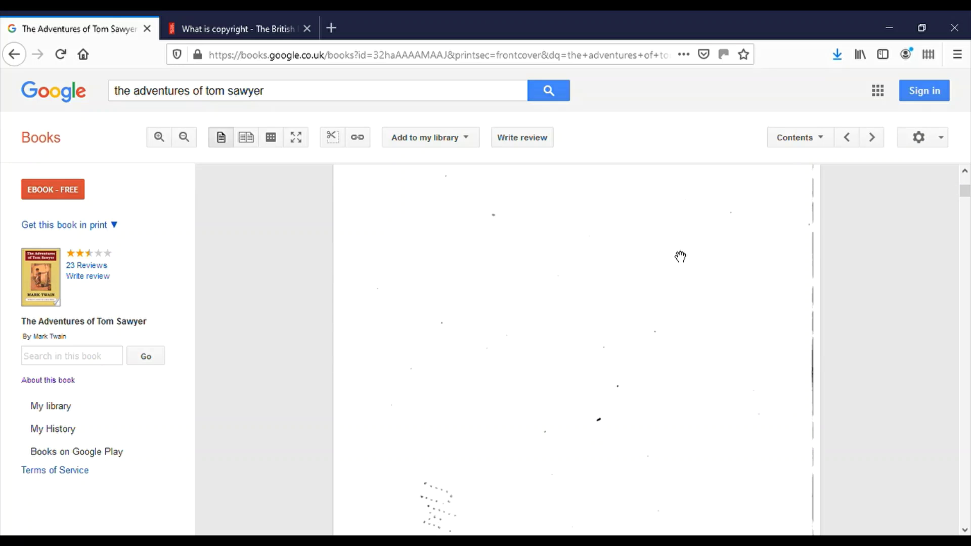
scroll(681, 256, down, 4)
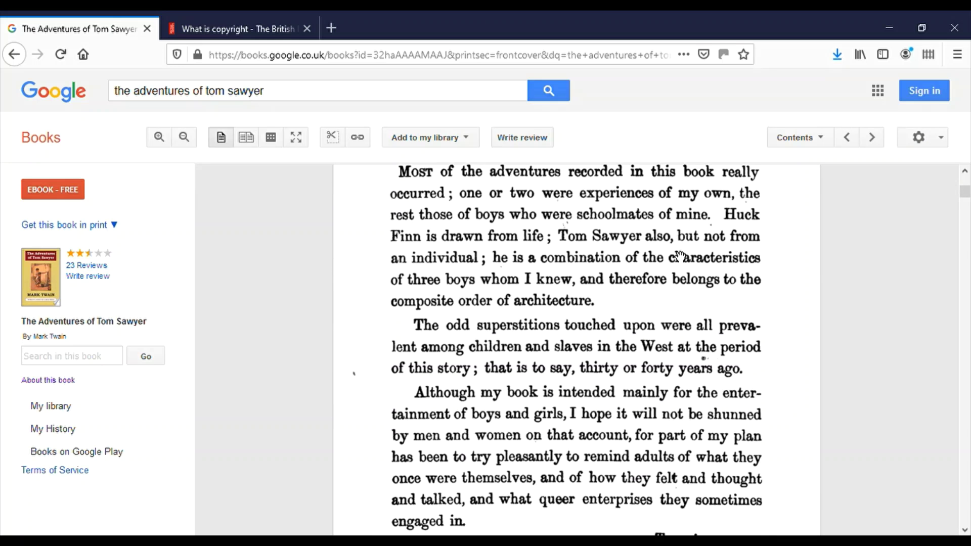
scroll(681, 256, down, 12)
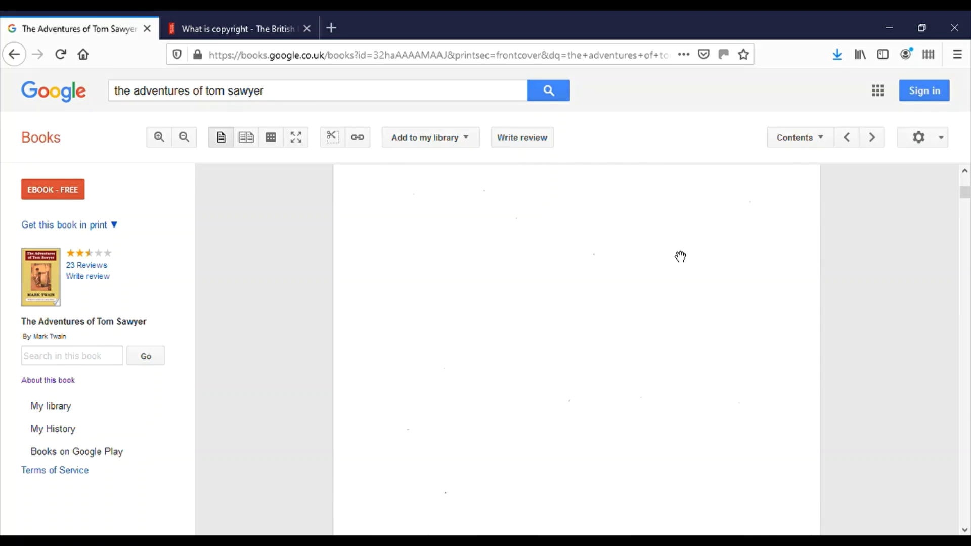
scroll(681, 257, down, 5)
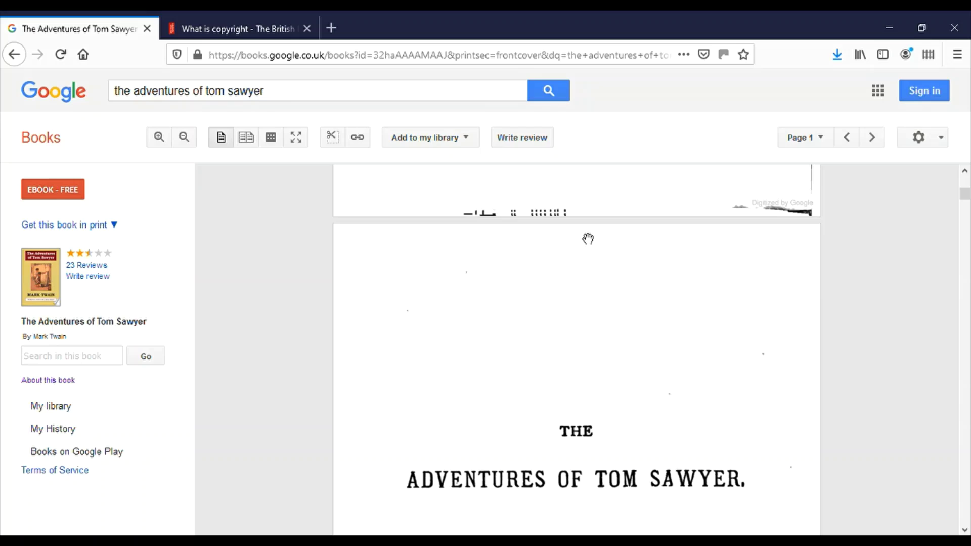
scroll(589, 239, down, 15)
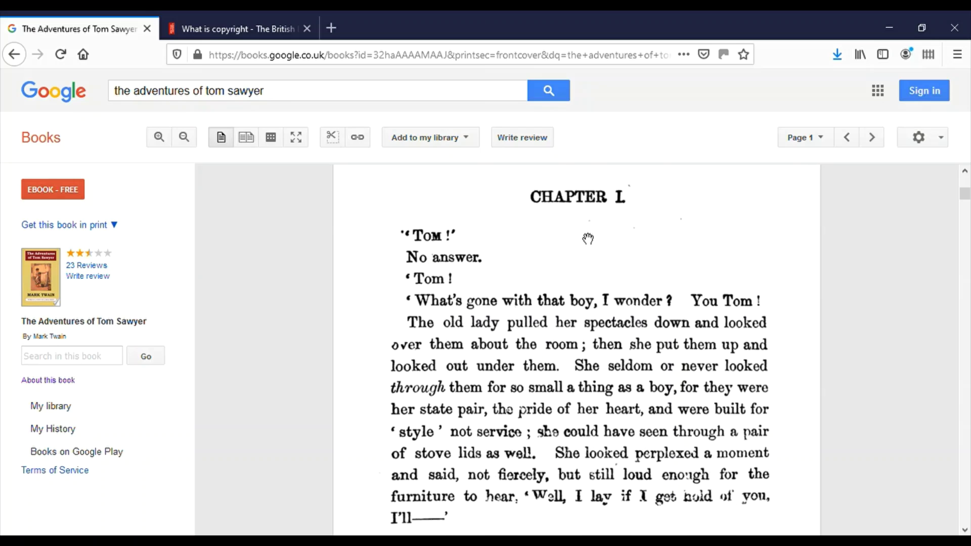
scroll(588, 239, down, 15)
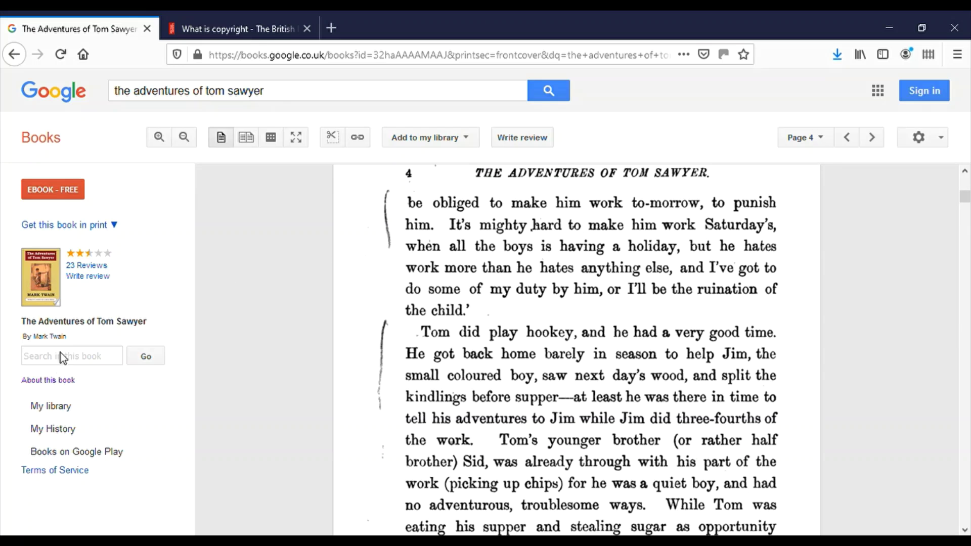
Open the details page about the 1876 edition and go to chapter XXVI on page 232 from its contents list.
click(45, 382)
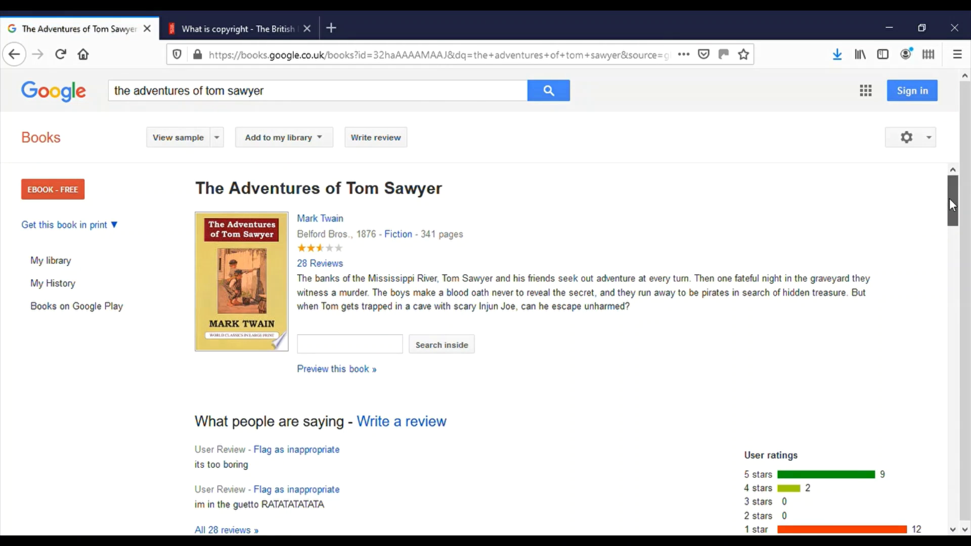
drag(949, 199, 958, 277)
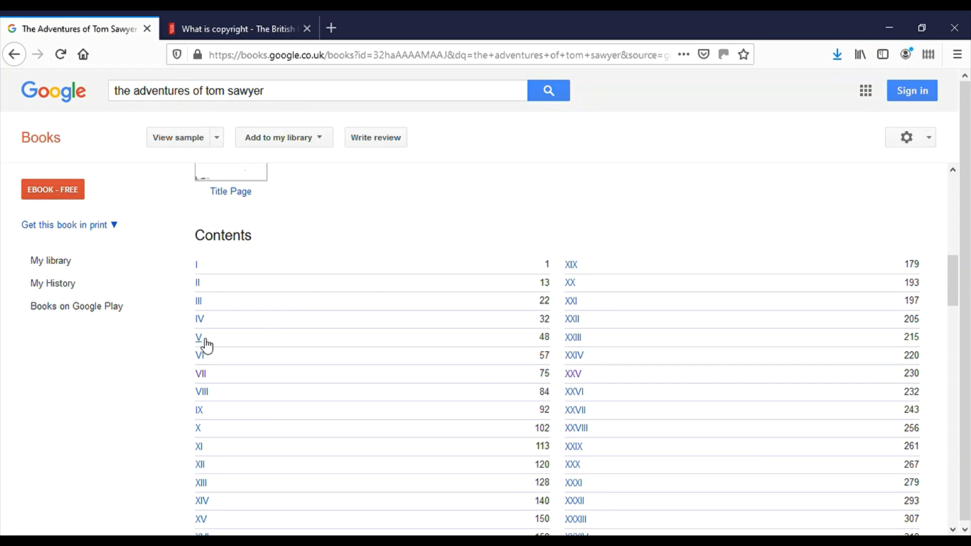
scroll(206, 344, down, 3)
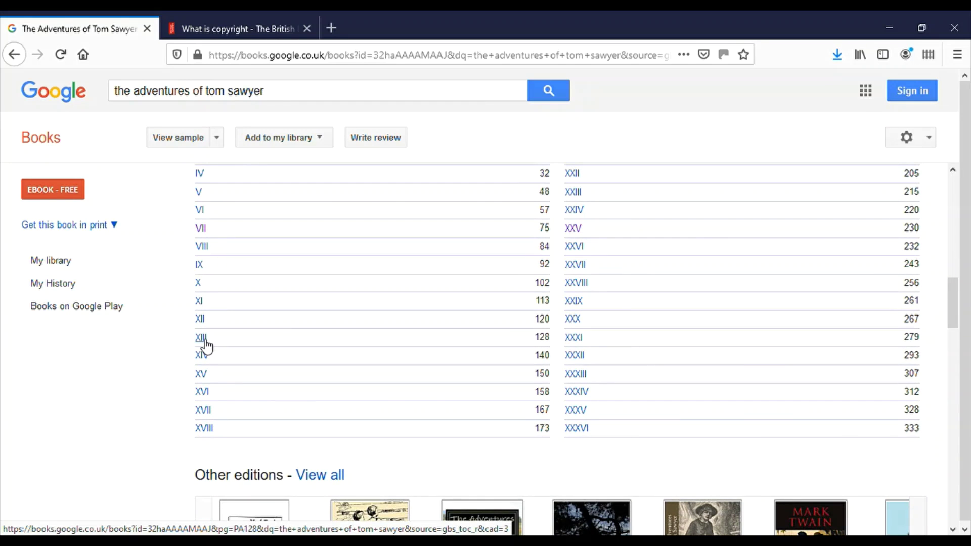
click(576, 249)
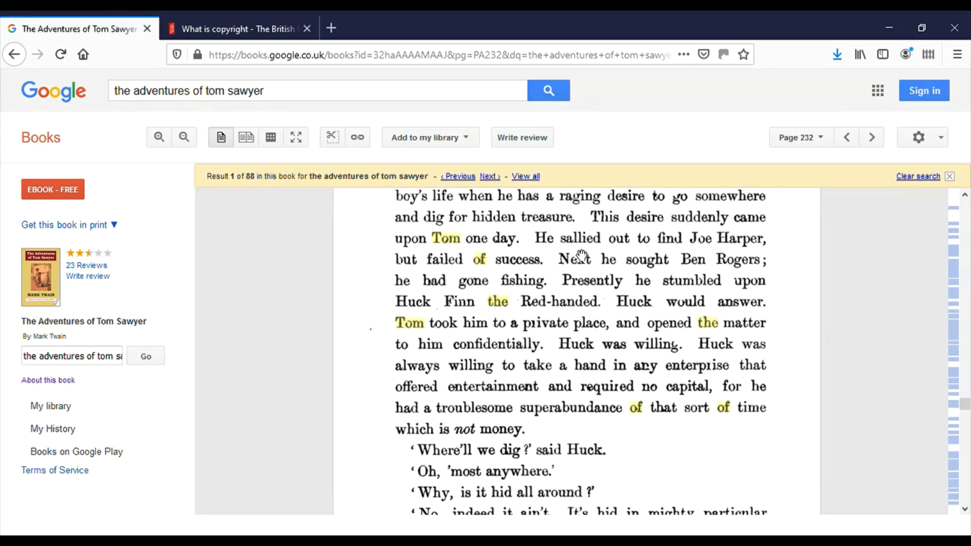
Clear the search highlights in the 1876 edition and read on from page 232 to page 234.
click(911, 180)
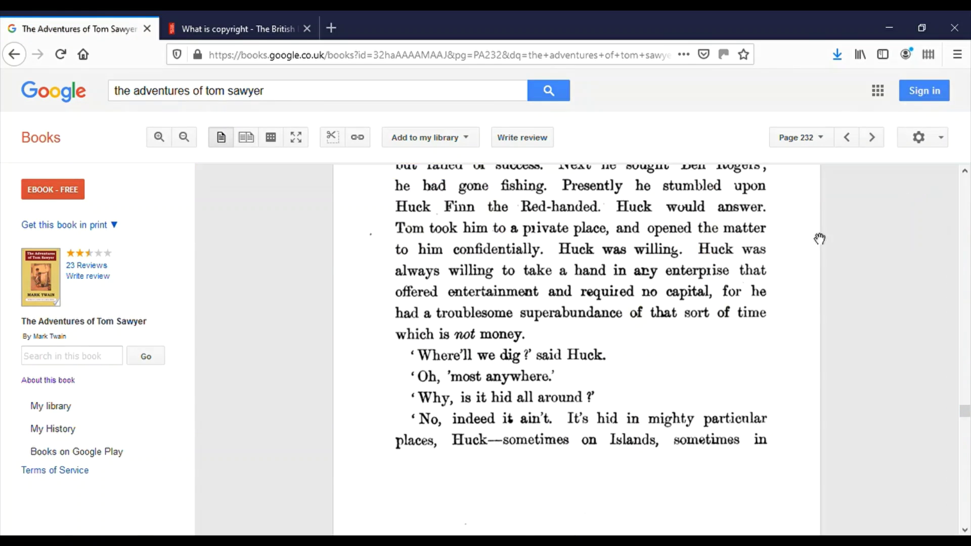
scroll(655, 324, down, 5)
scroll(655, 324, down, 12)
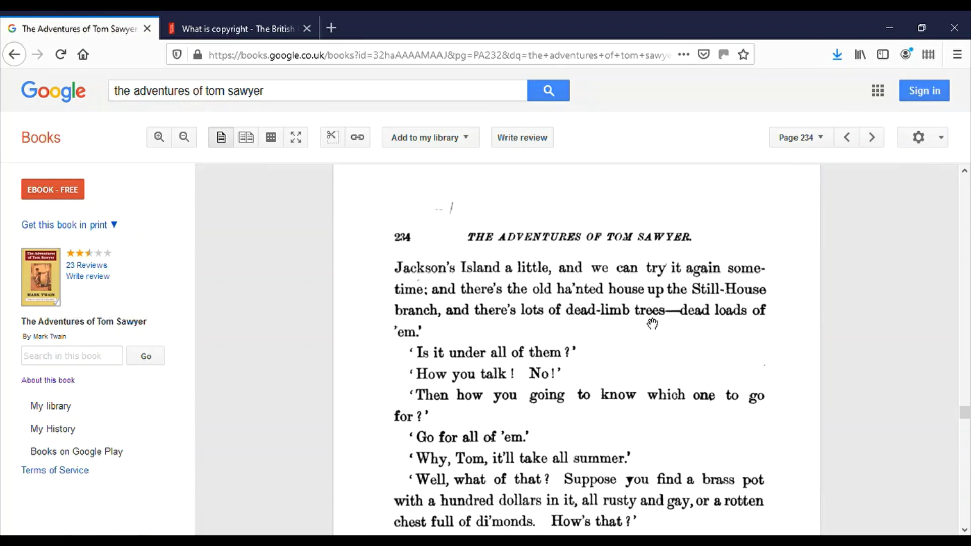
scroll(653, 324, down, 6)
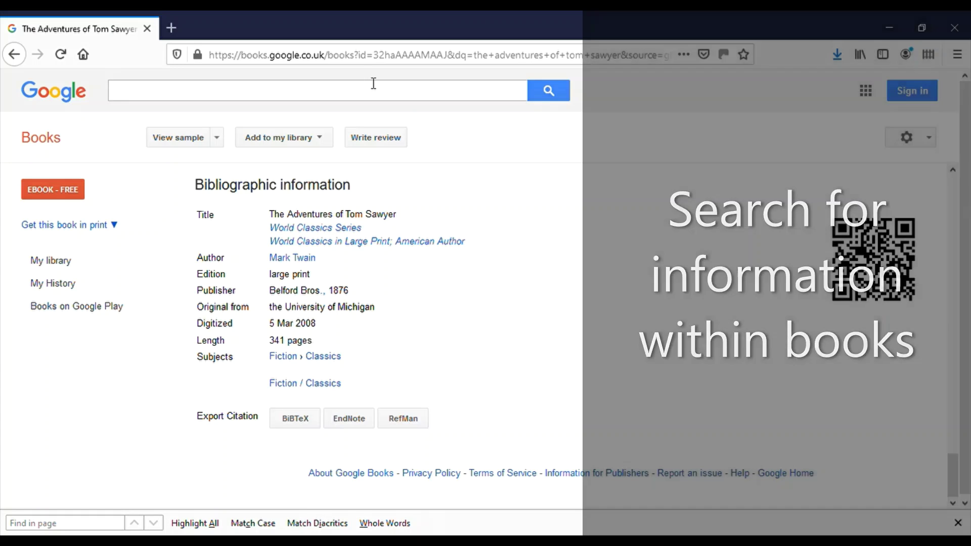
Search Google Books for "3D printing healthcare medicine".
click(343, 93)
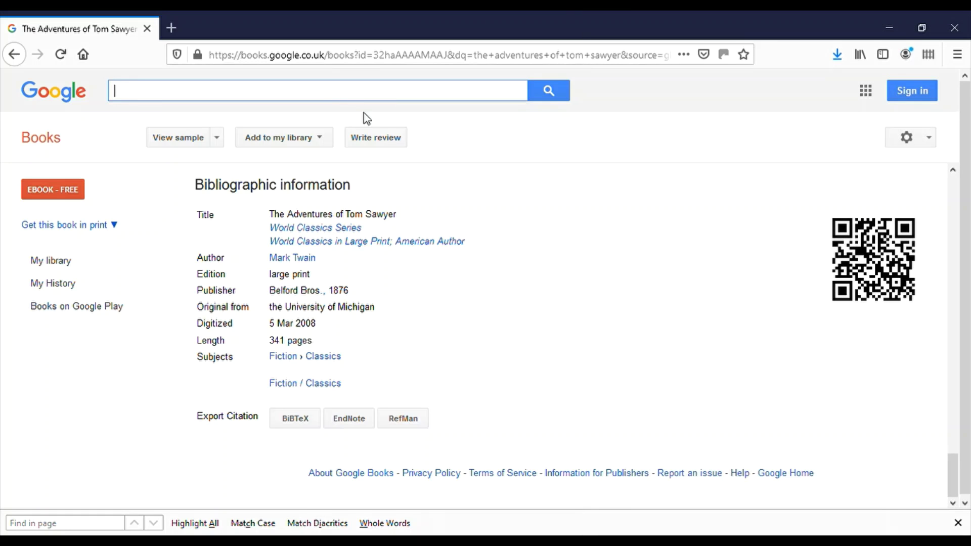
text(3D pr)
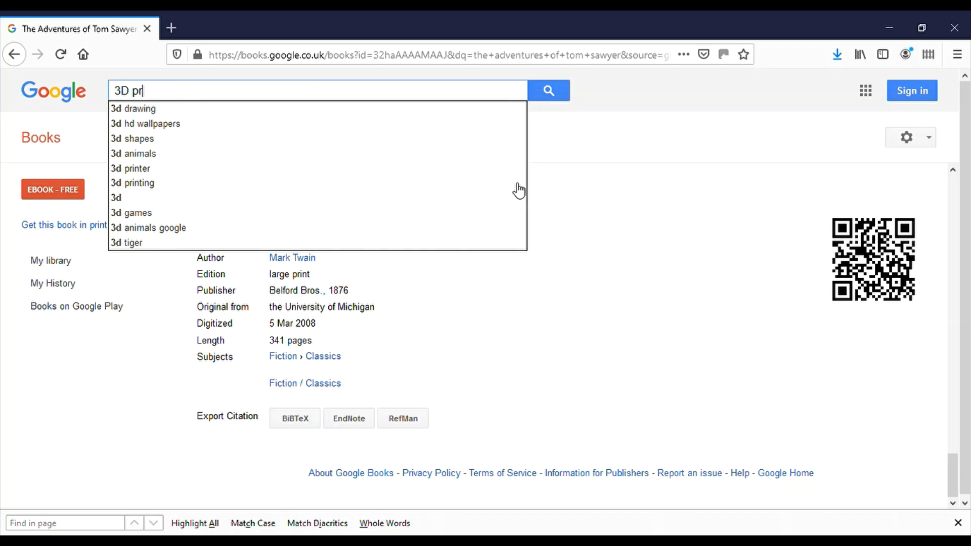
text(inting he)
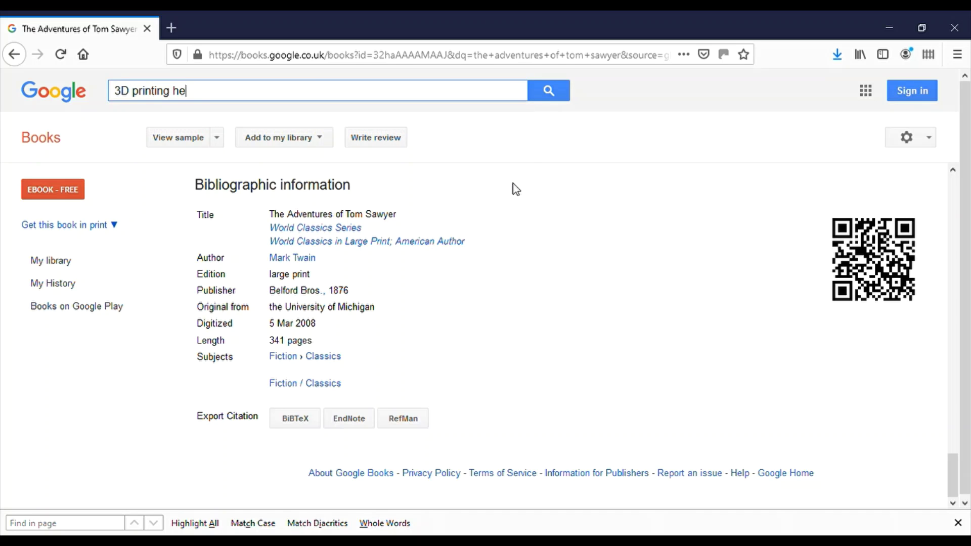
text(althcare medicne)
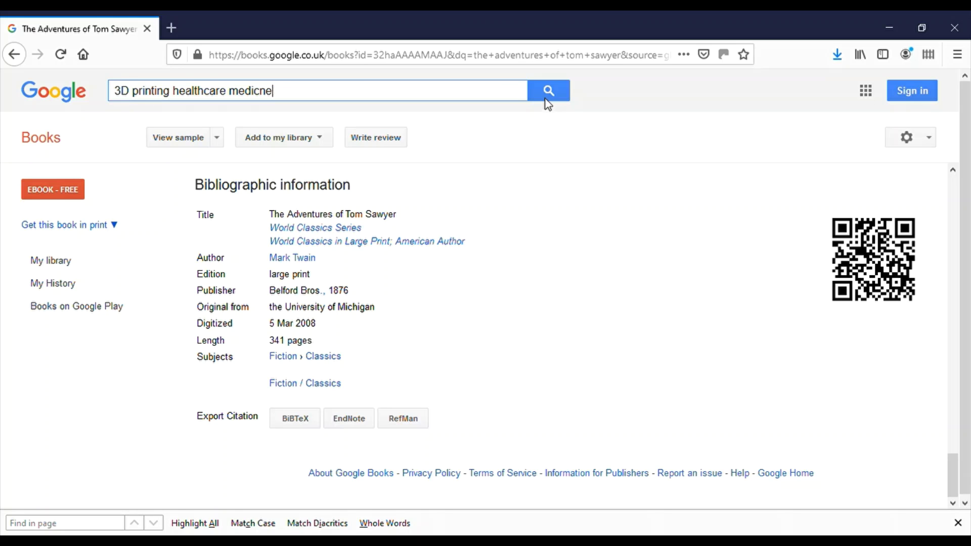
click(547, 99)
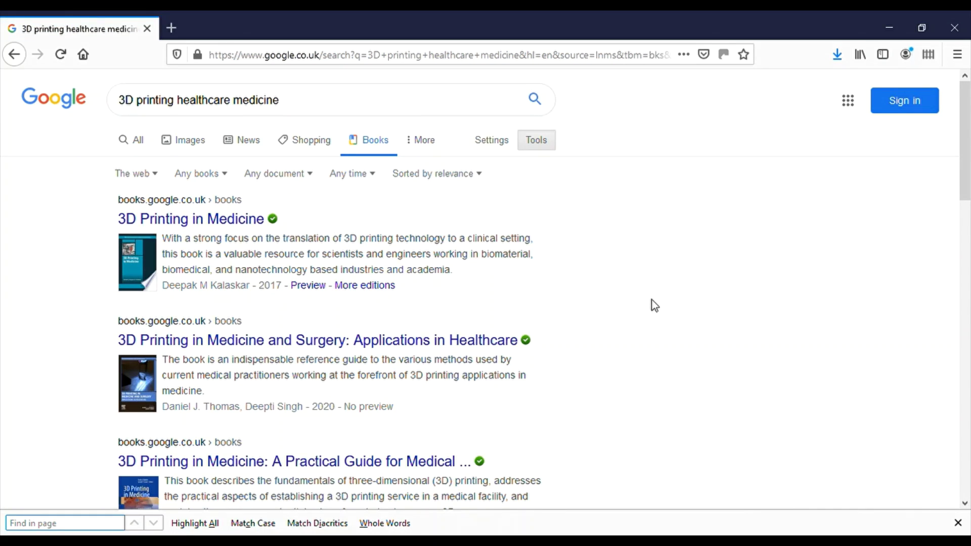
Look through the book results for 3D printing in healthcare and medicine, checking titles, dates and preview availability.
scroll(655, 306, down, 4)
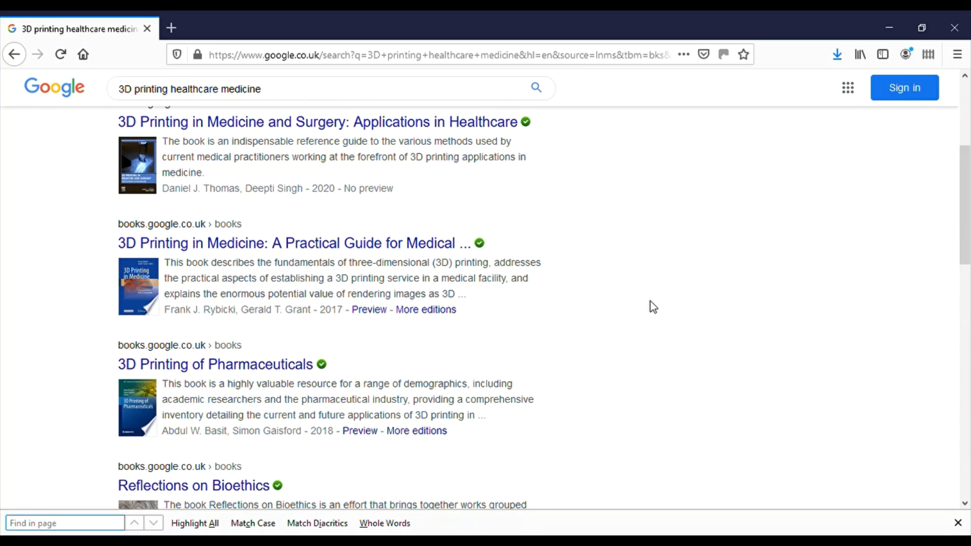
scroll(653, 306, down, 8)
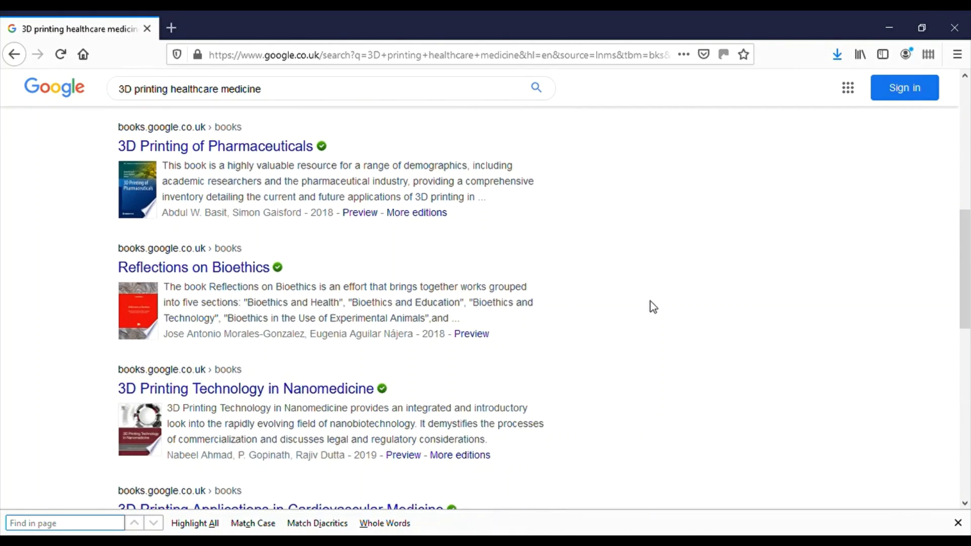
scroll(651, 301, down, 4)
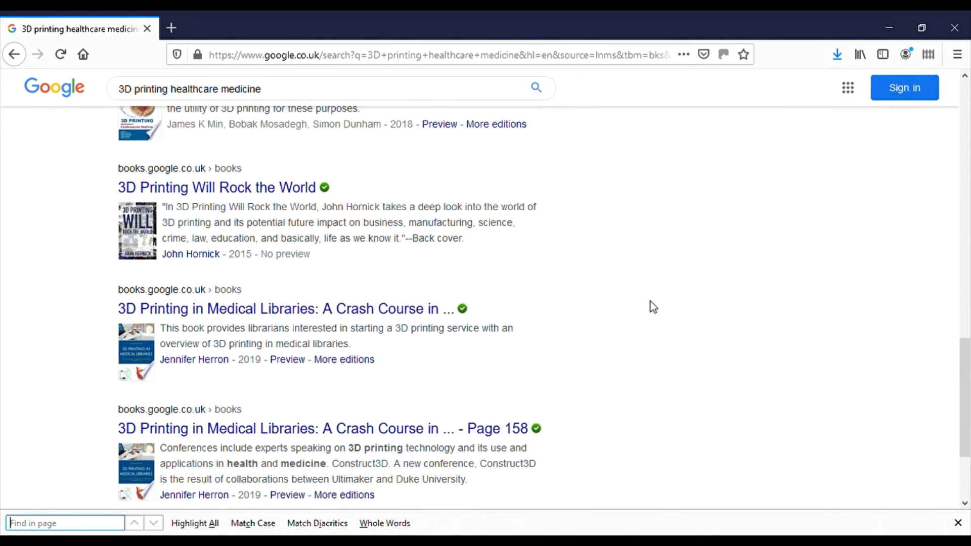
scroll(651, 301, up, 7)
scroll(651, 301, up, 9)
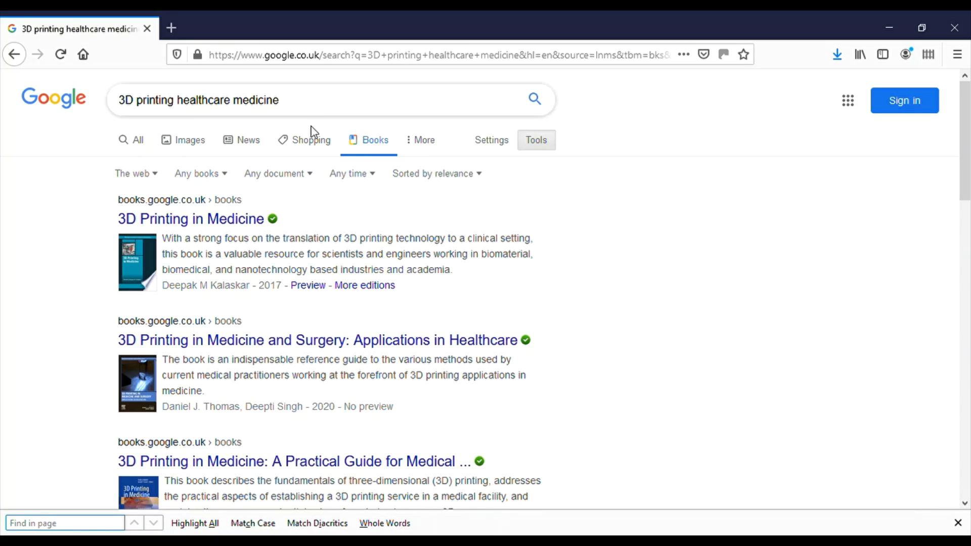
scroll(346, 353, down, 8)
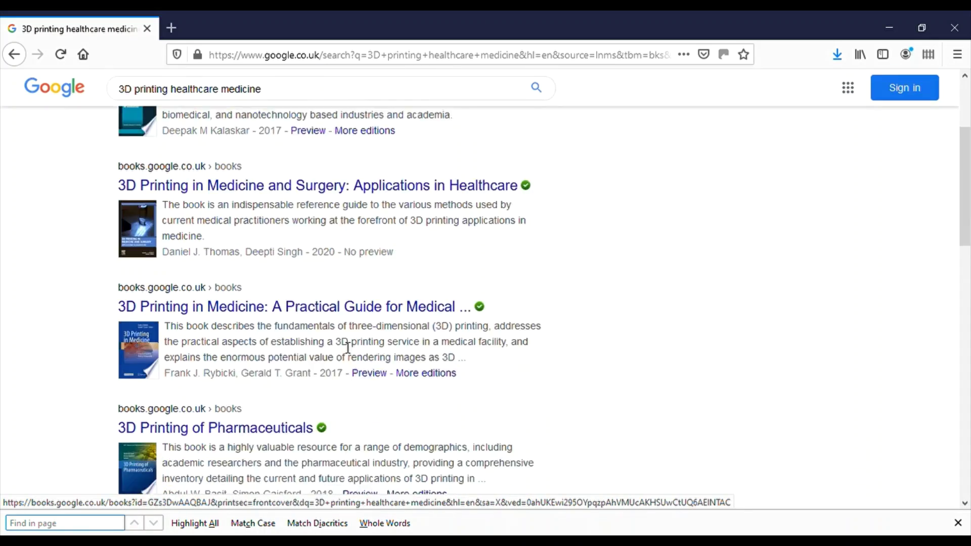
scroll(348, 348, down, 3)
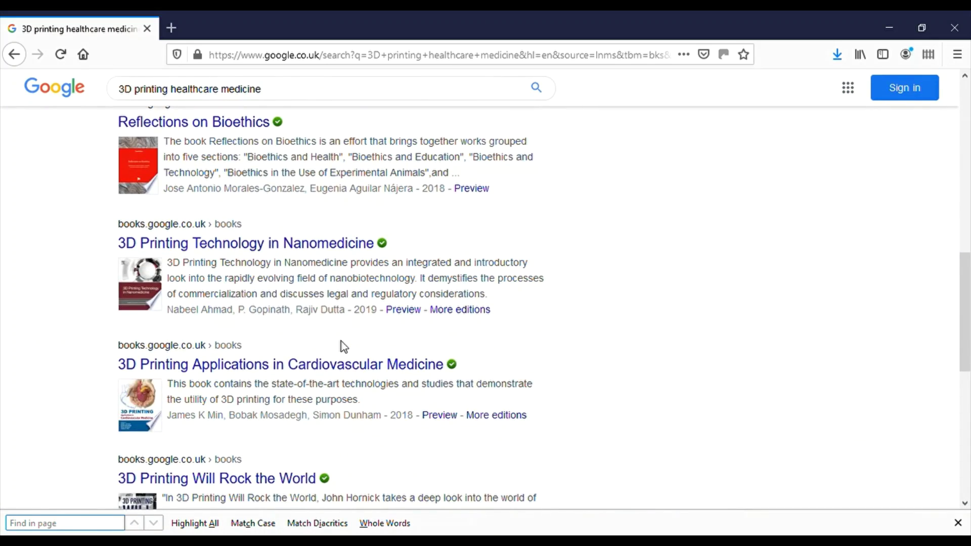
scroll(317, 275, up, 11)
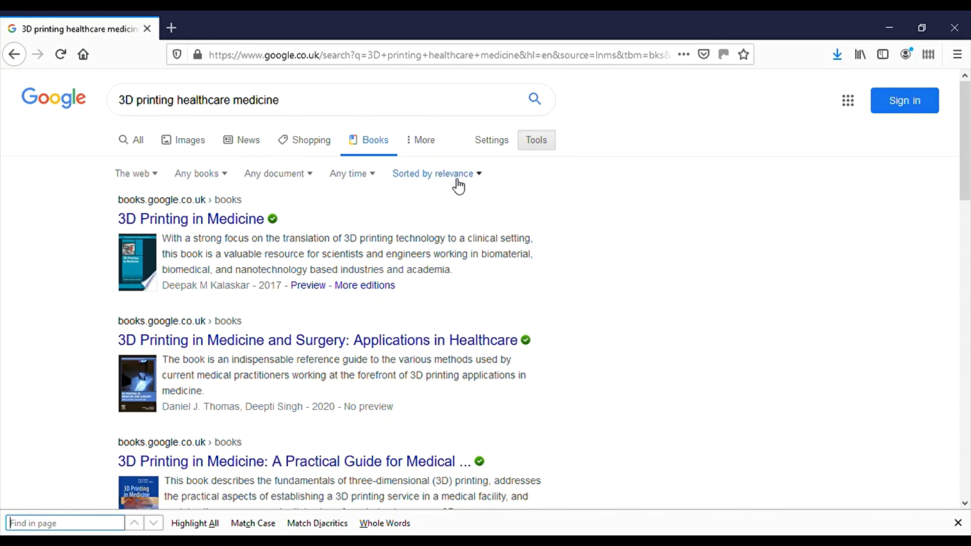
Look through the general web results for the 3D printing query, then return to its book results.
click(139, 151)
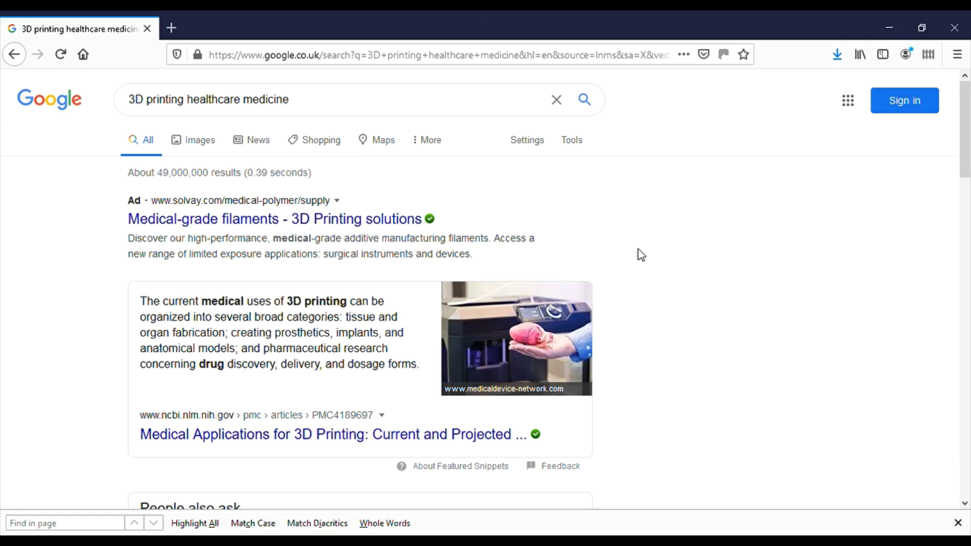
scroll(637, 248, down, 7)
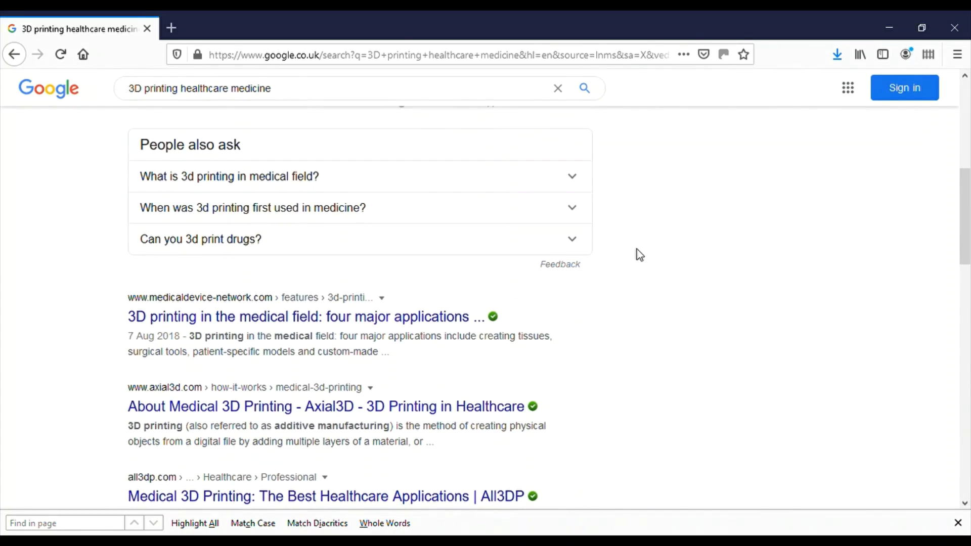
scroll(638, 250, down, 4)
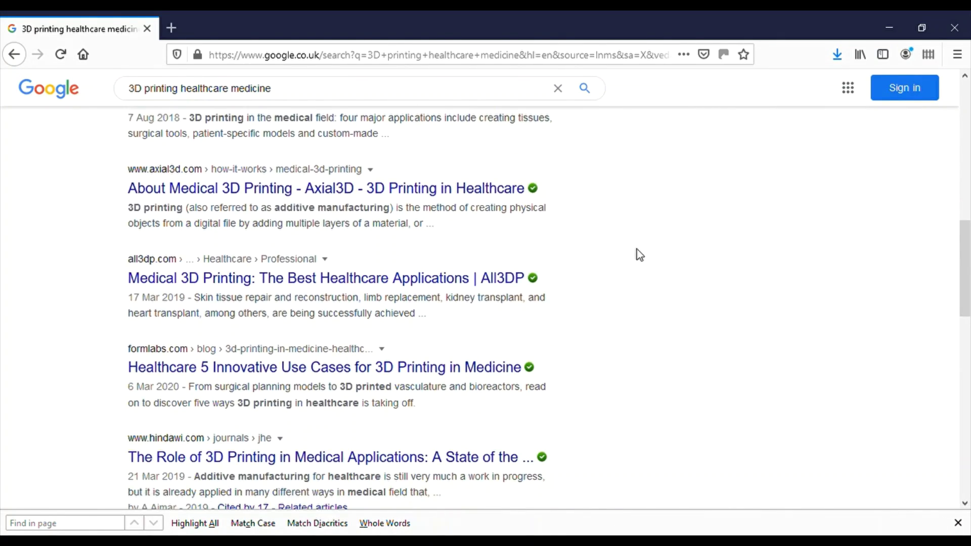
scroll(638, 250, down, 7)
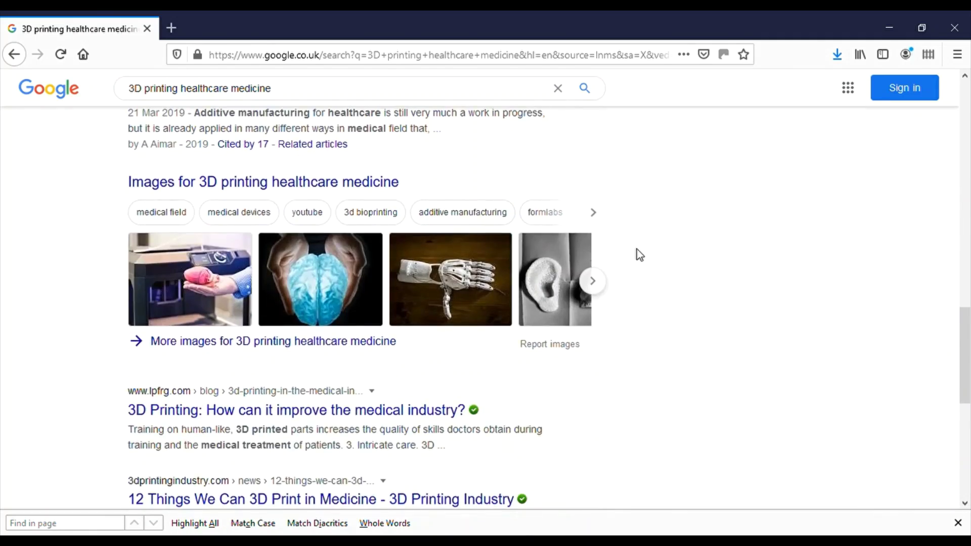
scroll(636, 249, up, 18)
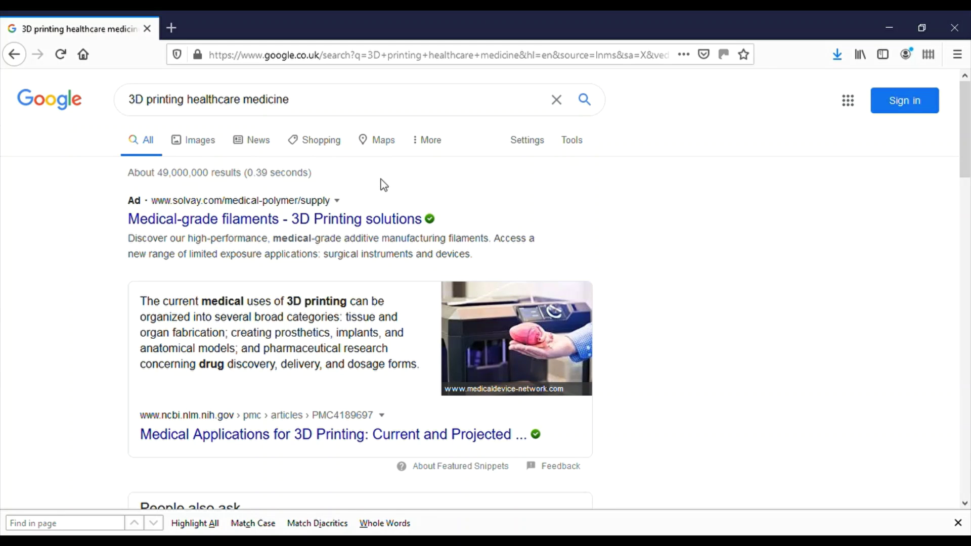
click(448, 147)
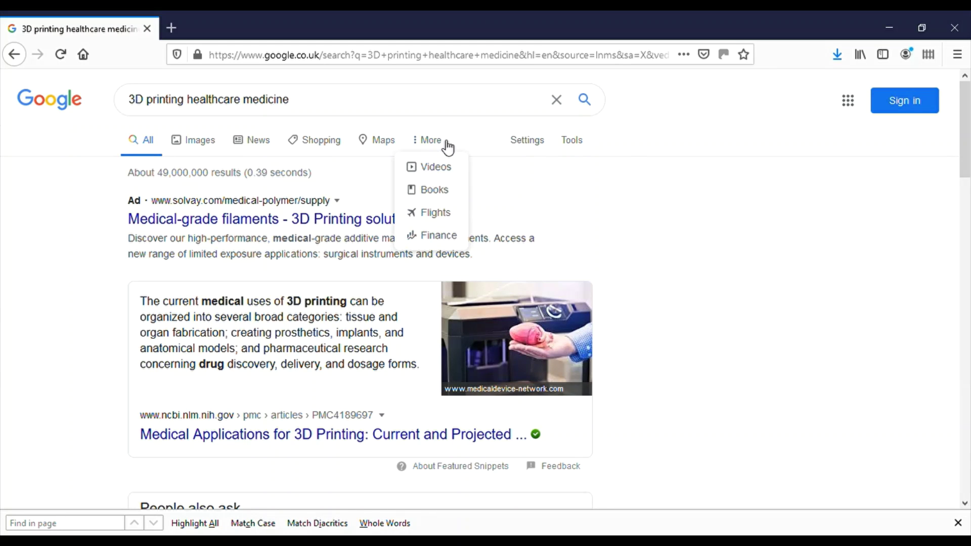
click(442, 194)
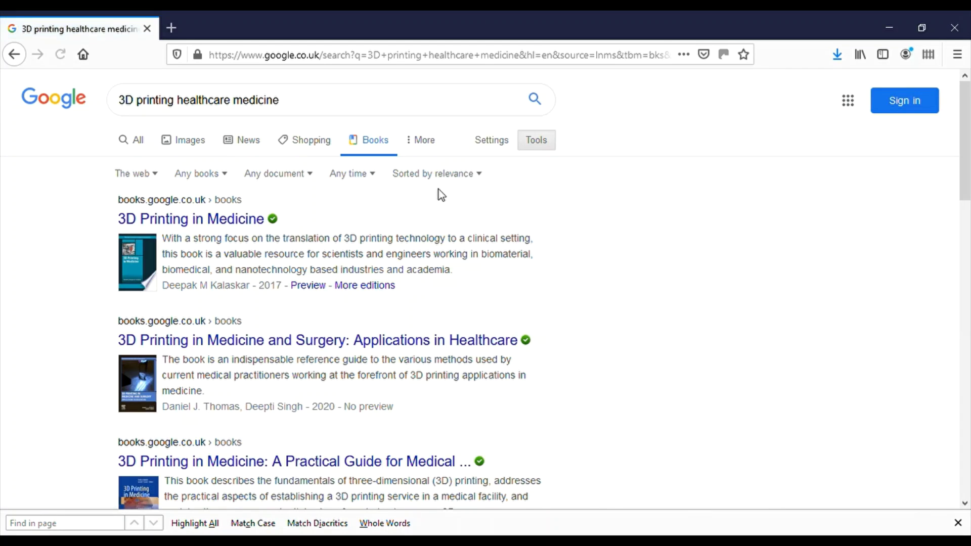
Review the web results for the 3D printing query once more and switch back to the Books results.
click(135, 142)
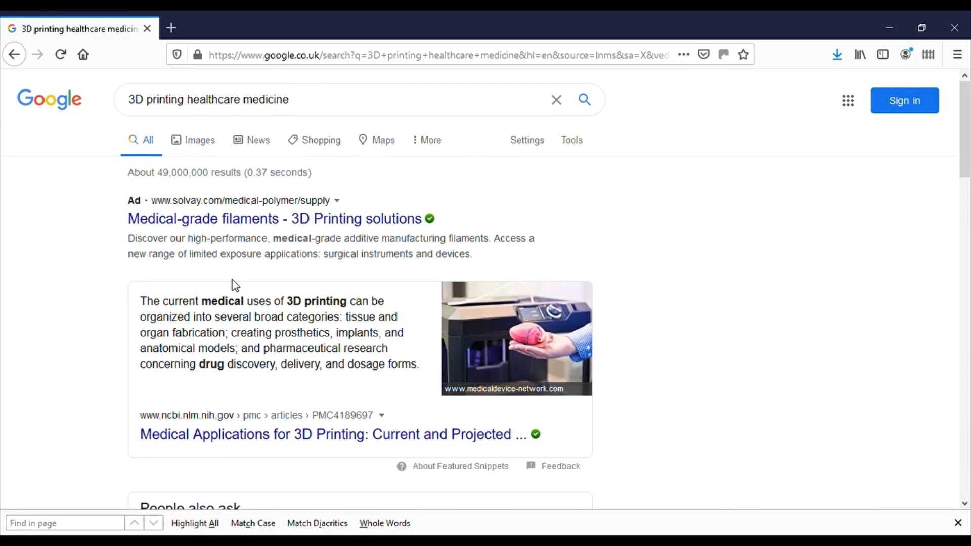
scroll(742, 258, down, 5)
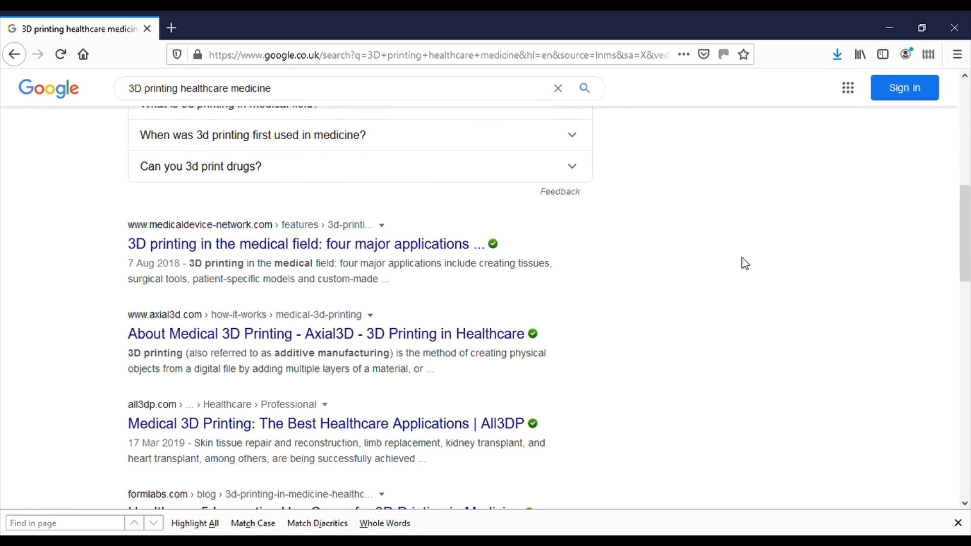
scroll(742, 257, down, 5)
scroll(742, 257, down, 3)
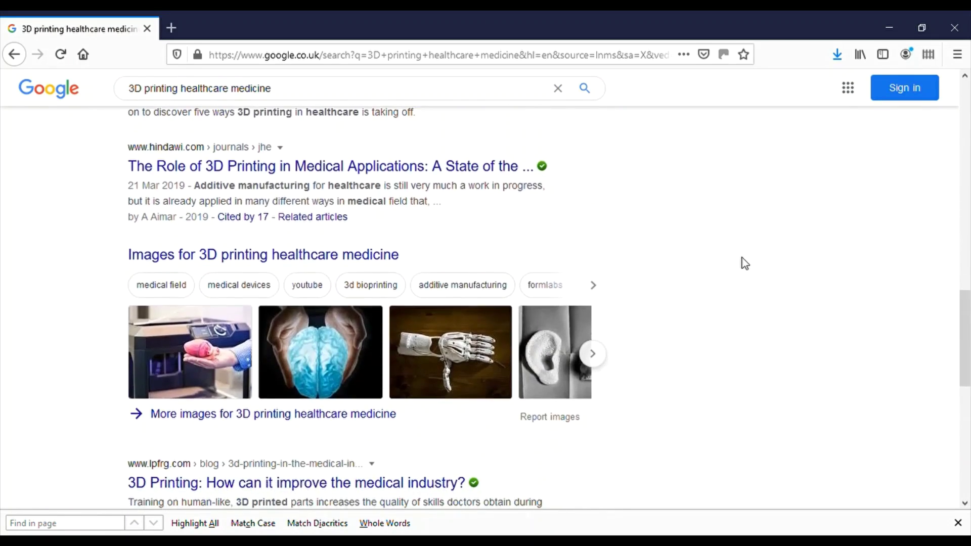
scroll(742, 257, up, 12)
scroll(742, 257, up, 3)
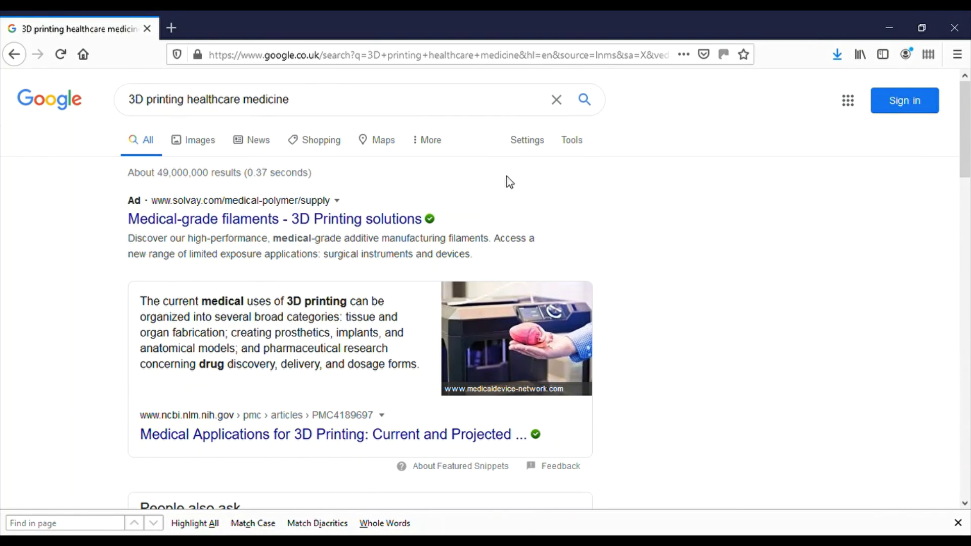
click(429, 146)
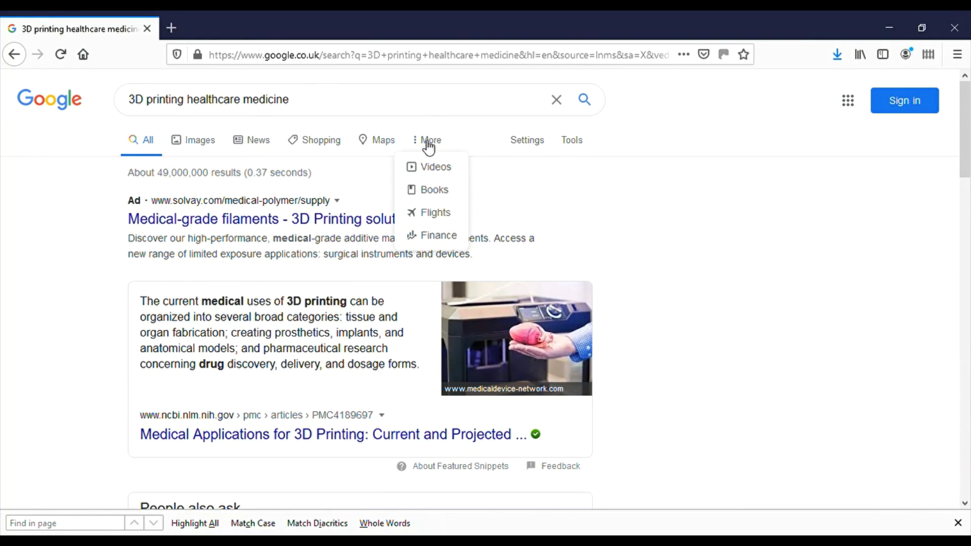
click(436, 192)
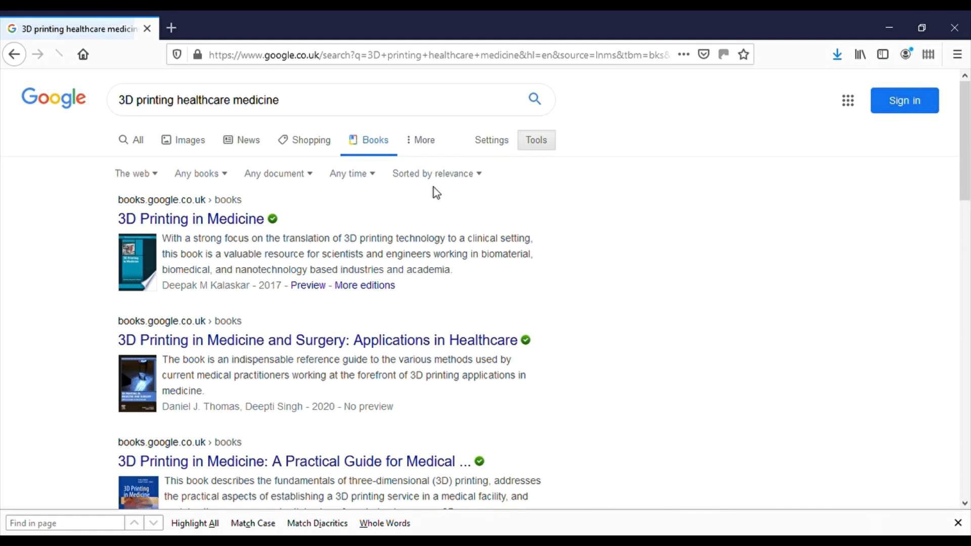
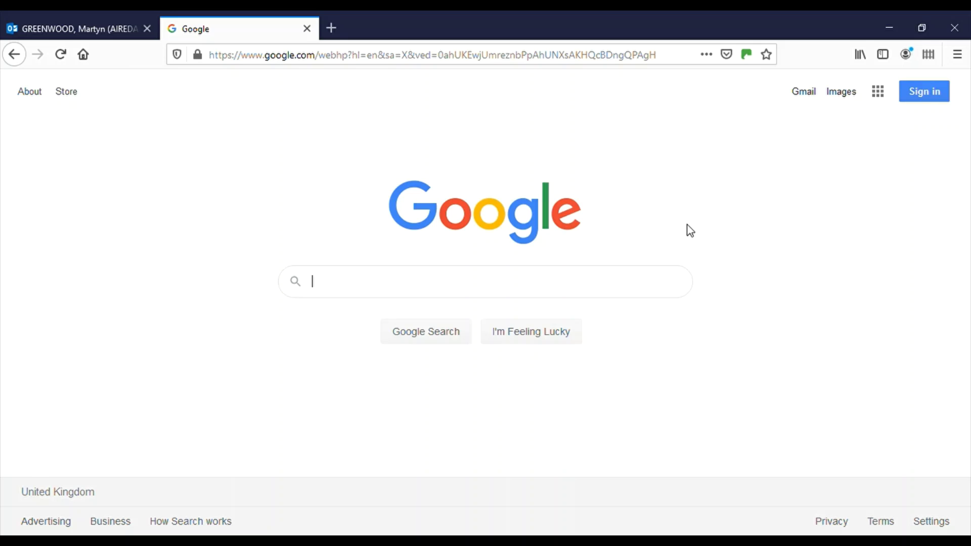
Search Google for "who invented homework?".
text(ent)
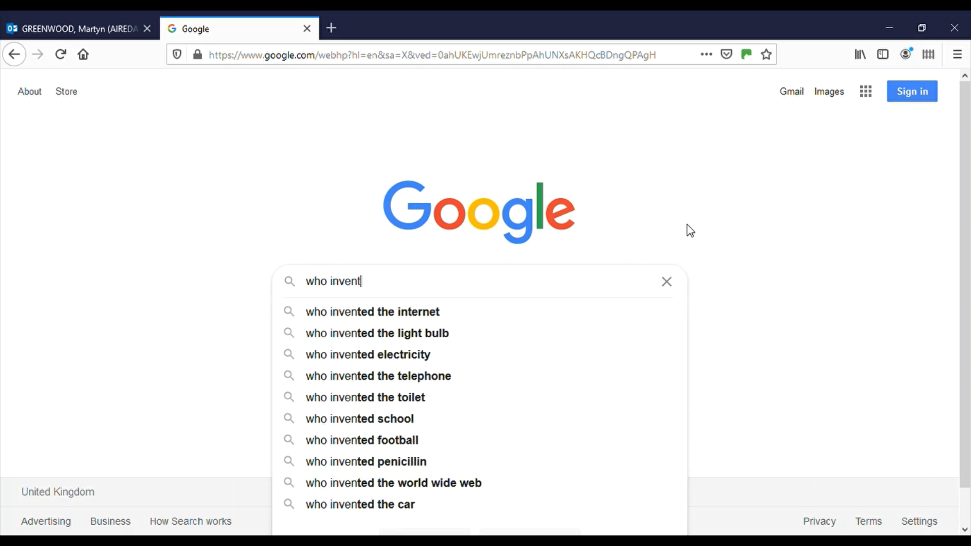
text(ed homework)
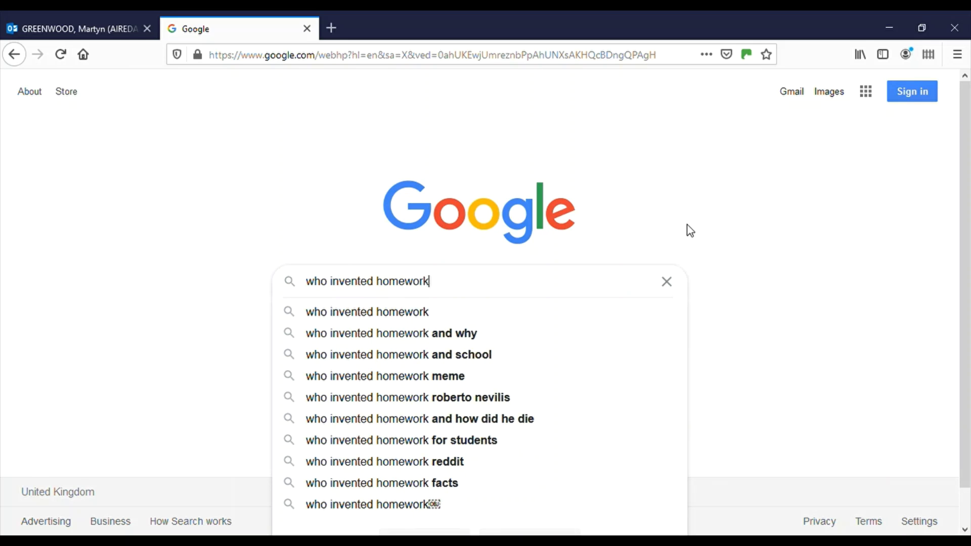
text(?)
key(Return)
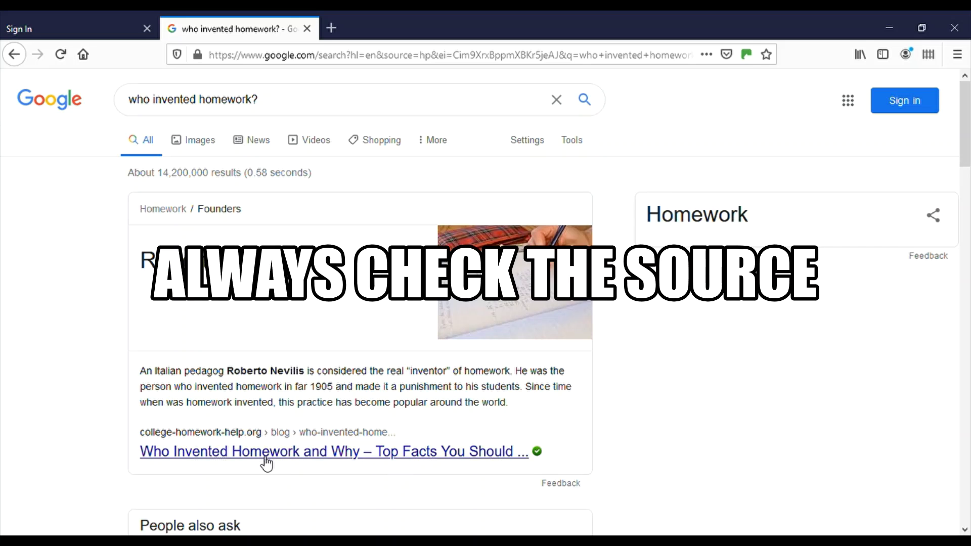
Check the source of the featured answer on who invented homework and look through the results below it.
scroll(266, 461, down, 3)
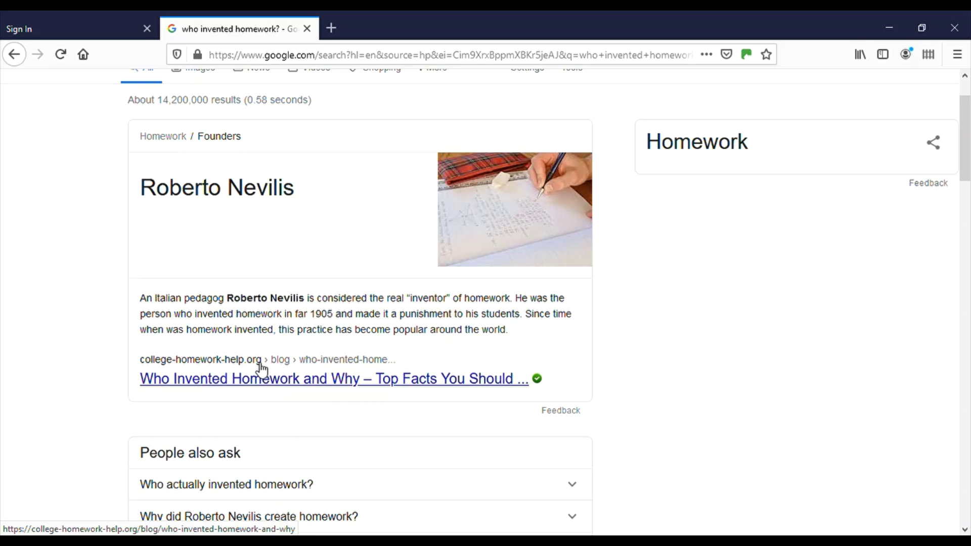
scroll(648, 394, down, 5)
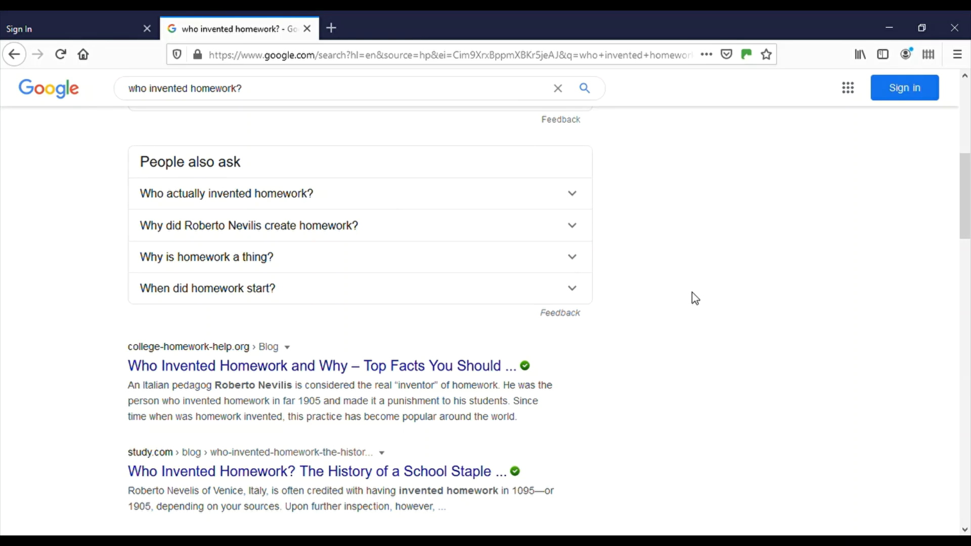
scroll(693, 297, down, 3)
scroll(692, 293, down, 3)
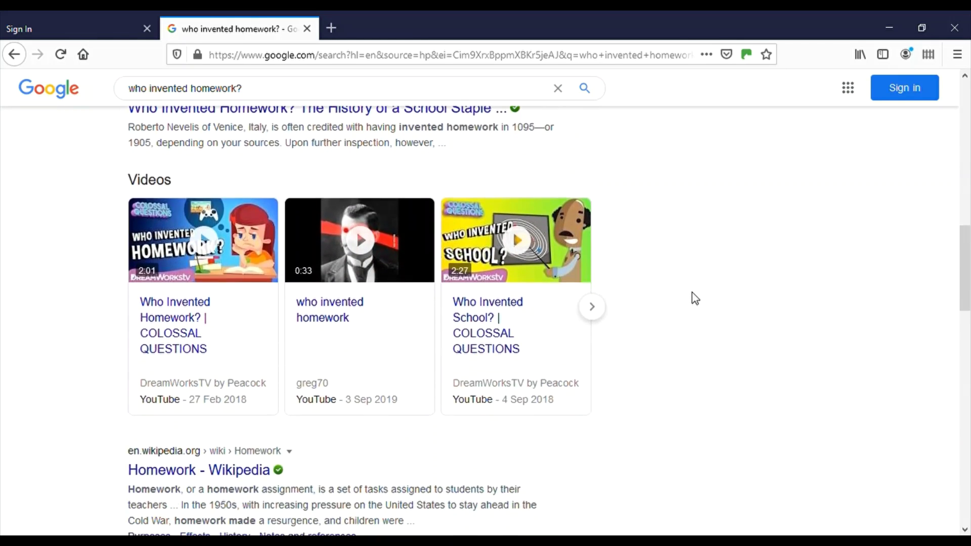
Compare the featured answer on who invented homework with the related questions, videos and the Wikipedia, Quora and other results below it.
scroll(692, 292, up, 3)
scroll(692, 292, up, 1)
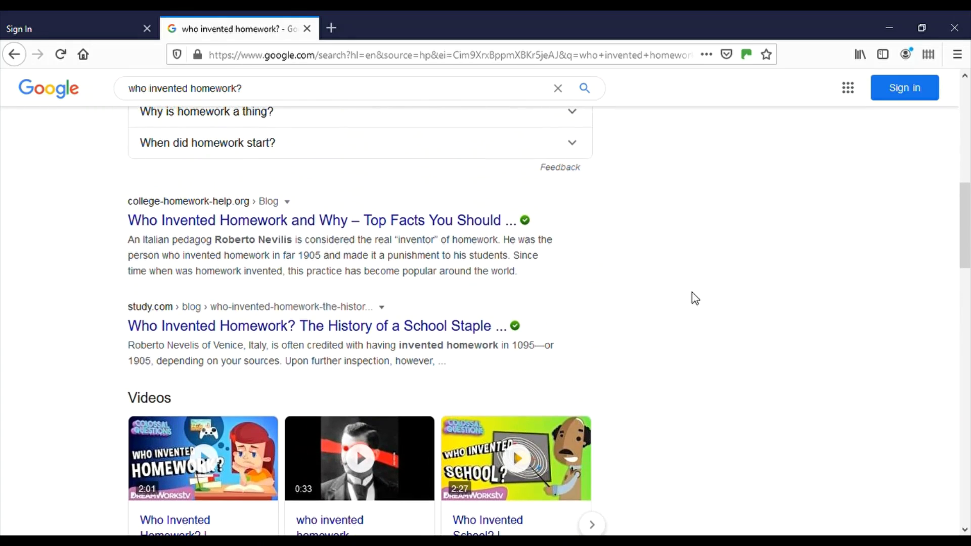
scroll(692, 293, up, 6)
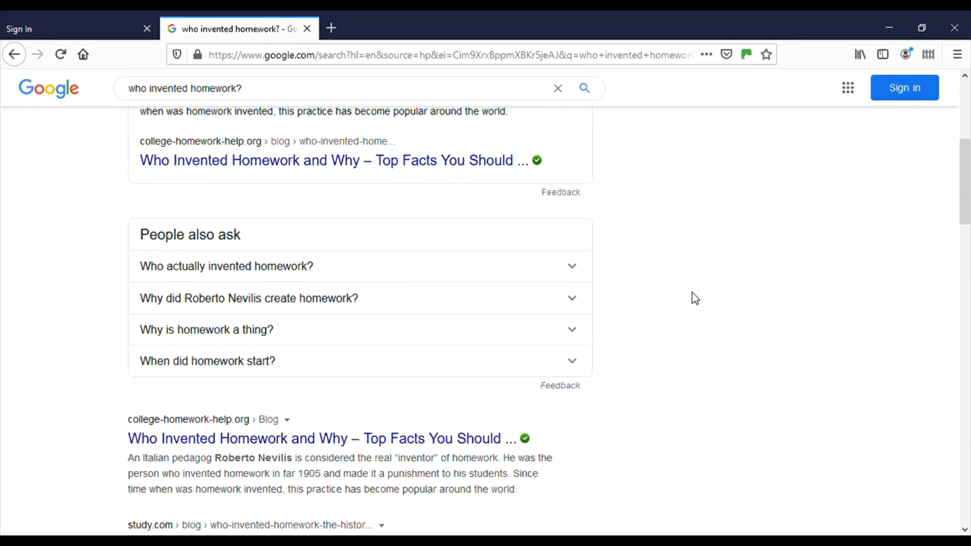
scroll(692, 299, up, 3)
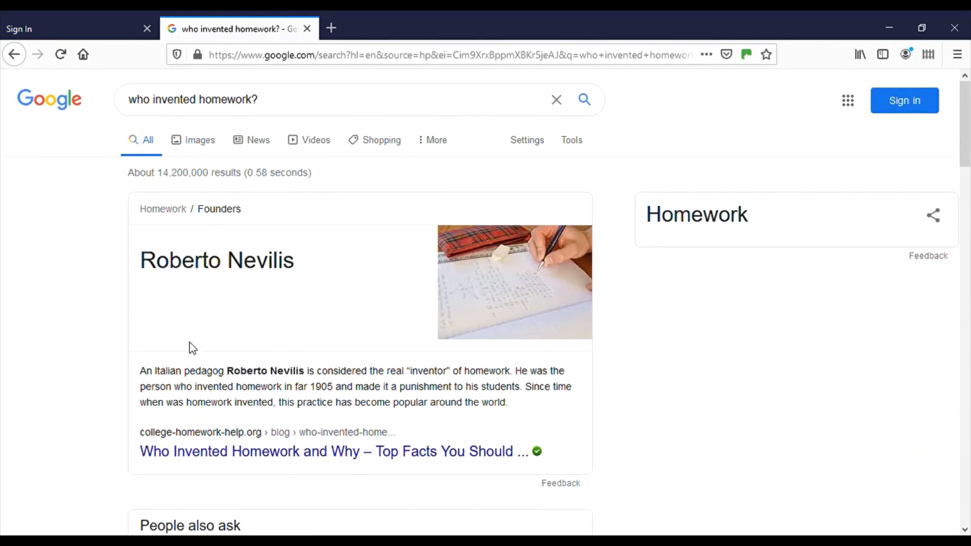
scroll(336, 371, down, 5)
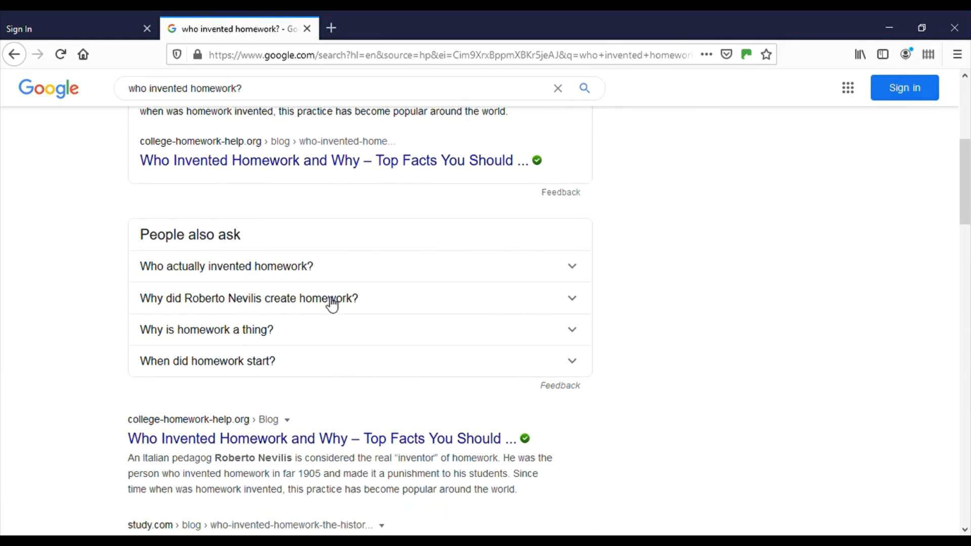
scroll(620, 415, down, 11)
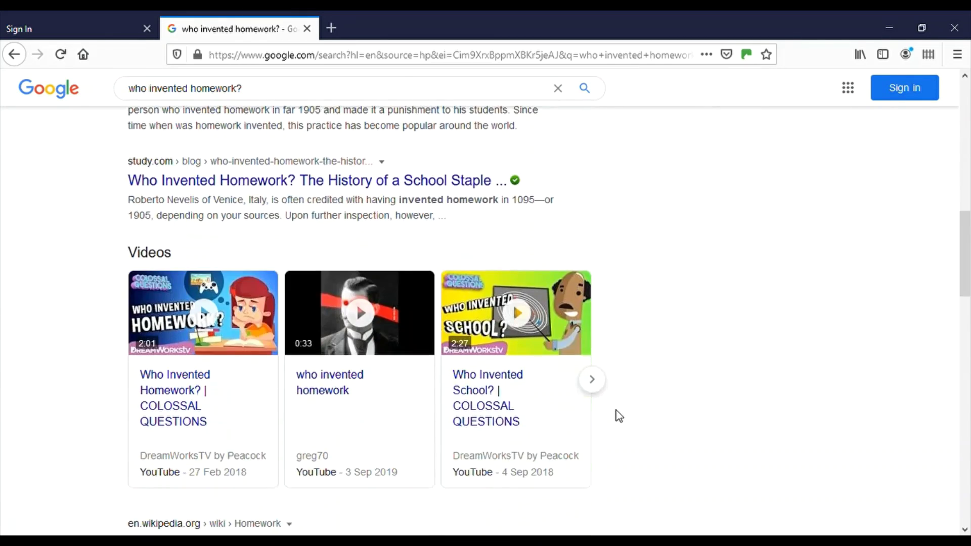
scroll(618, 416, down, 3)
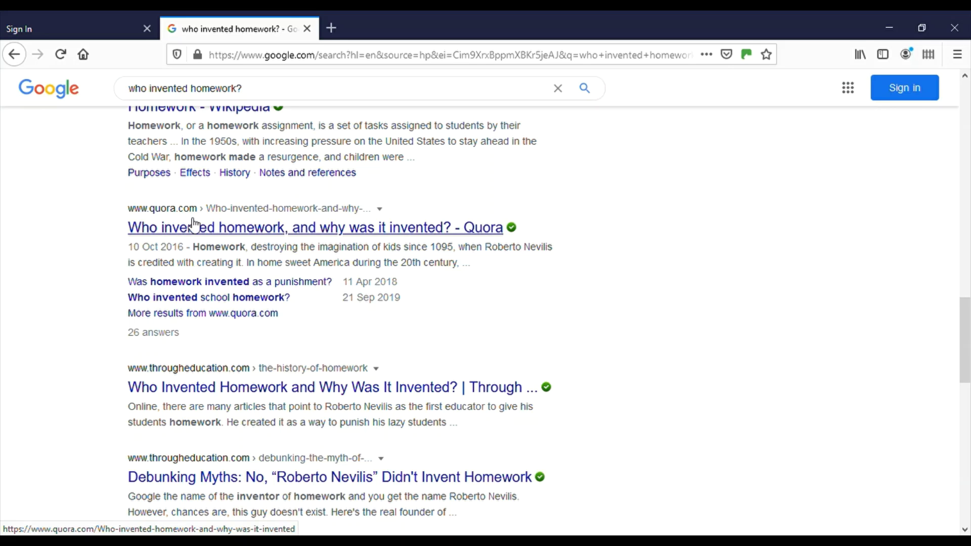
scroll(656, 320, up, 5)
scroll(656, 321, up, 10)
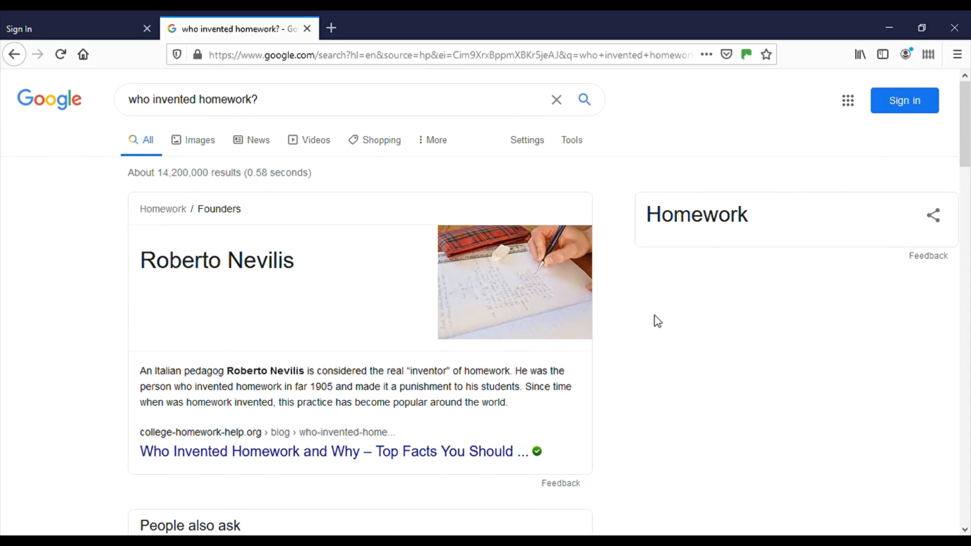
Open the featured answer's source article on college-homework-help.org and look through it to the end for references.
scroll(657, 321, down, 3)
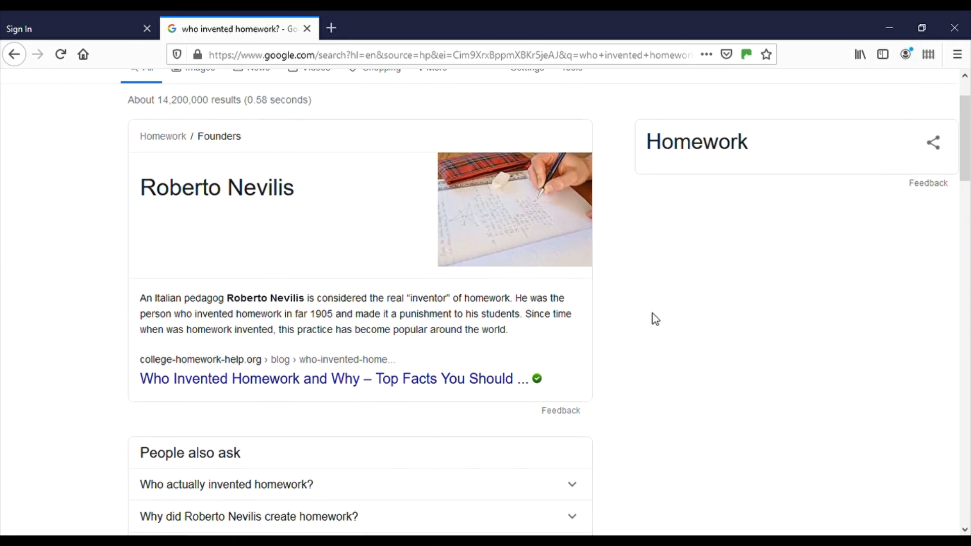
click(300, 386)
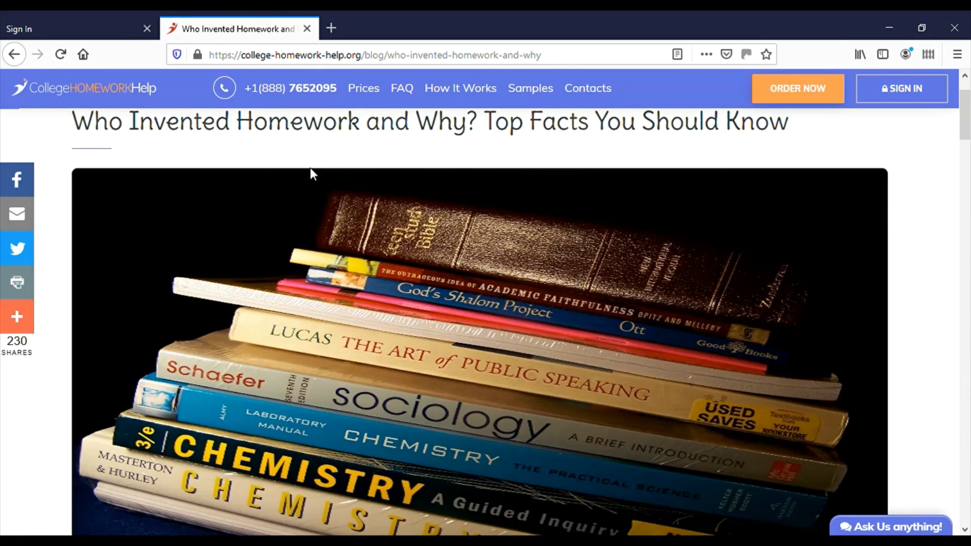
scroll(495, 218, down, 5)
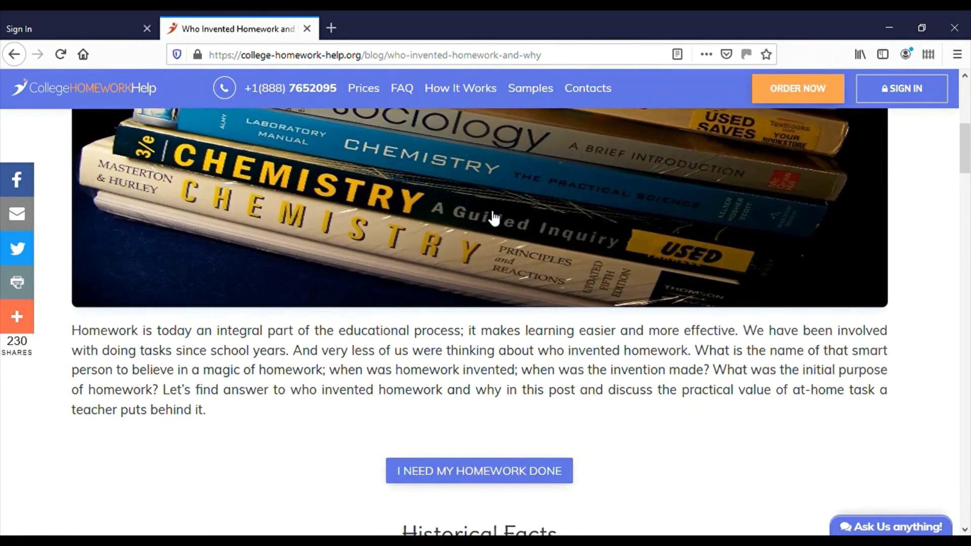
scroll(501, 216, down, 4)
scroll(642, 217, down, 4)
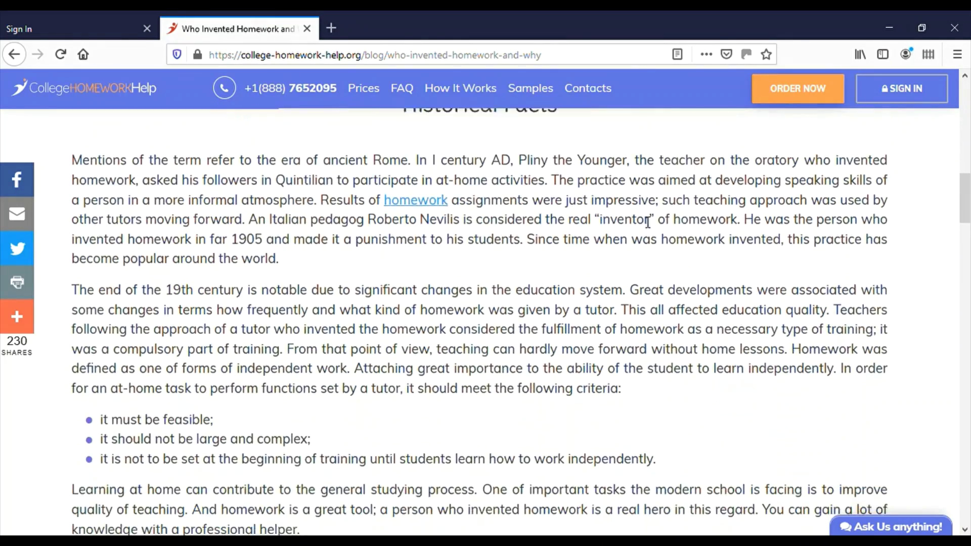
scroll(641, 217, down, 5)
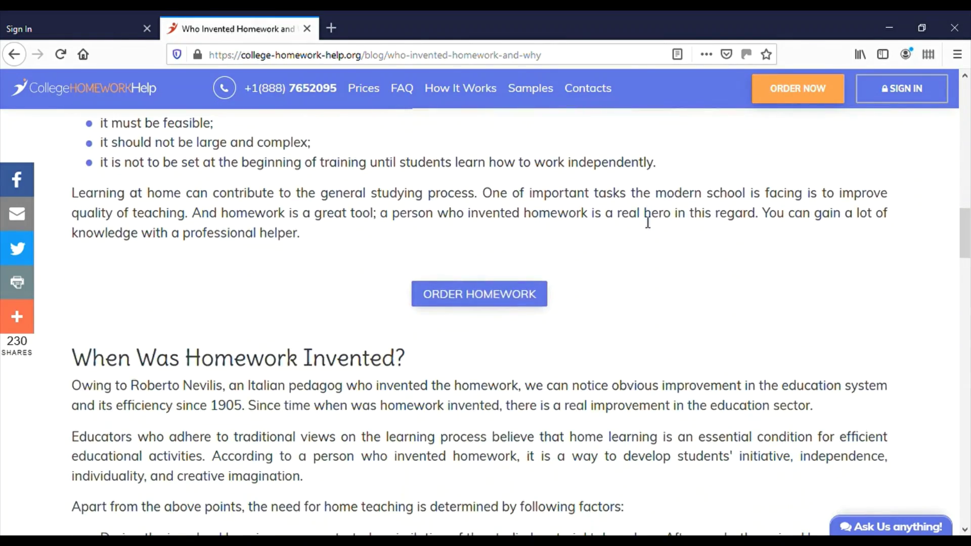
scroll(644, 220, down, 3)
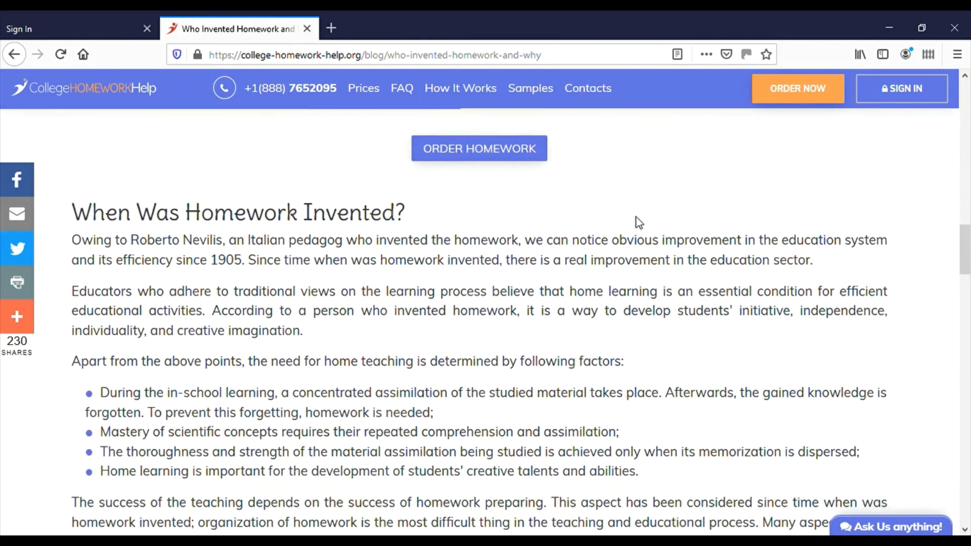
scroll(636, 217, down, 3)
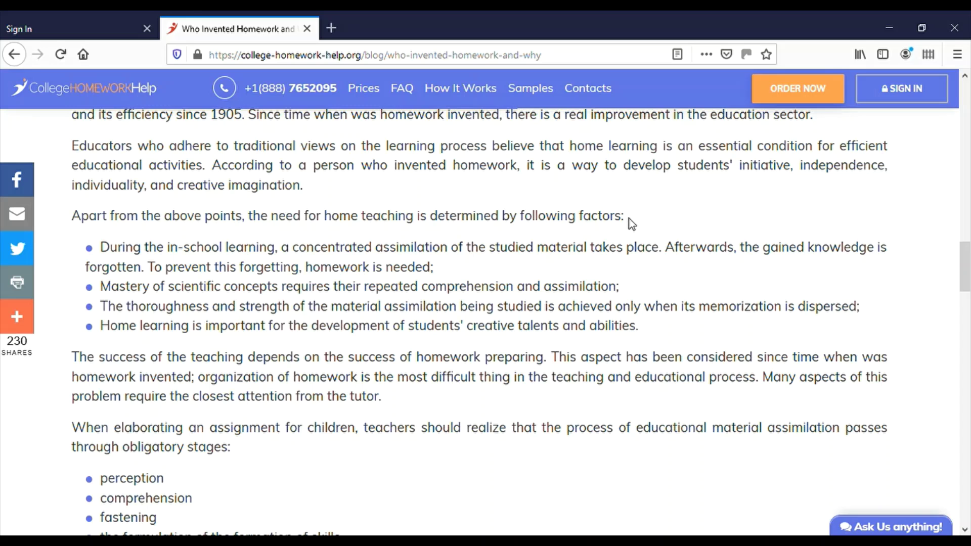
scroll(629, 219, down, 3)
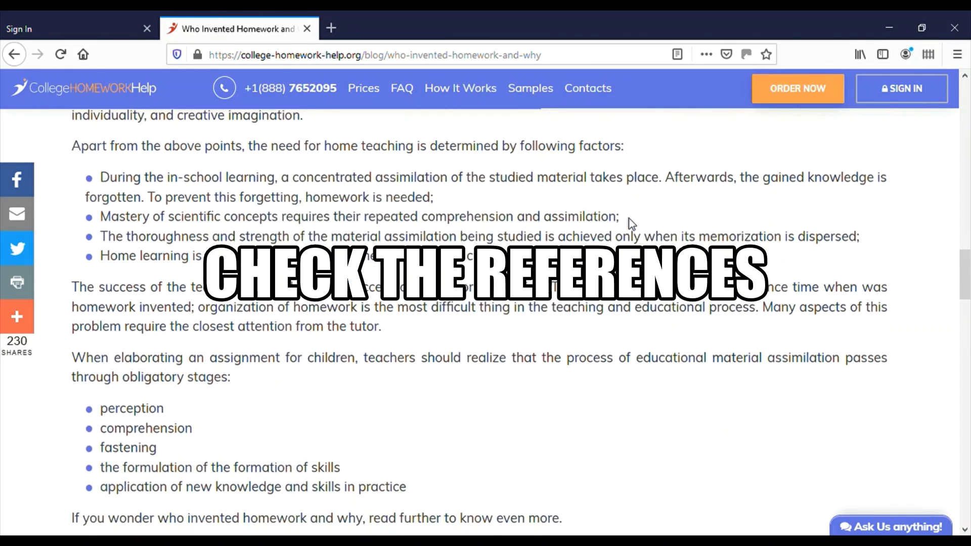
scroll(629, 219, down, 3)
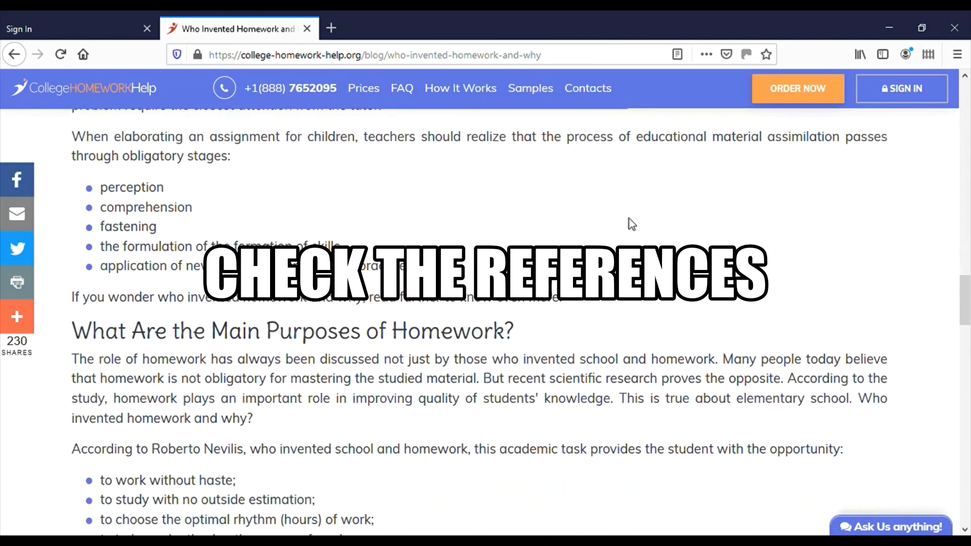
scroll(630, 219, down, 5)
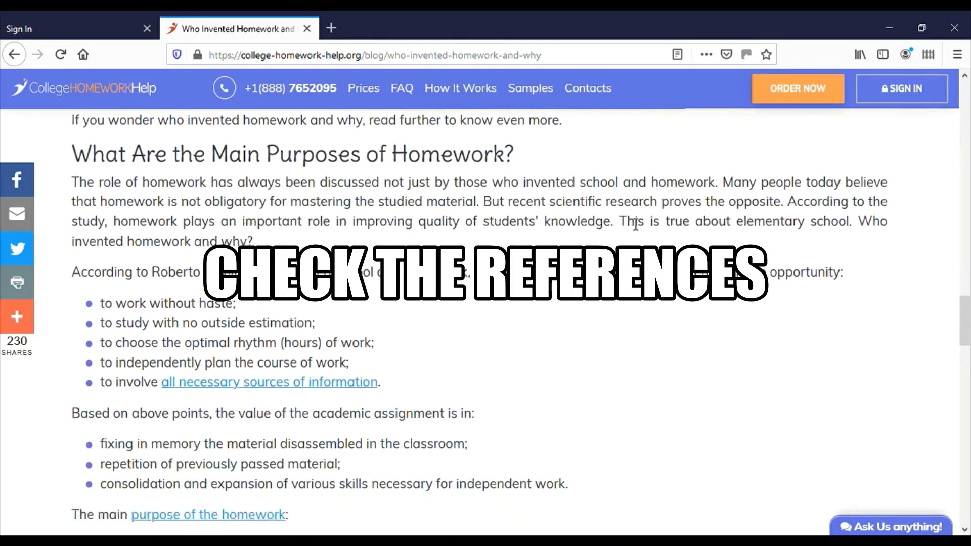
scroll(629, 219, down, 15)
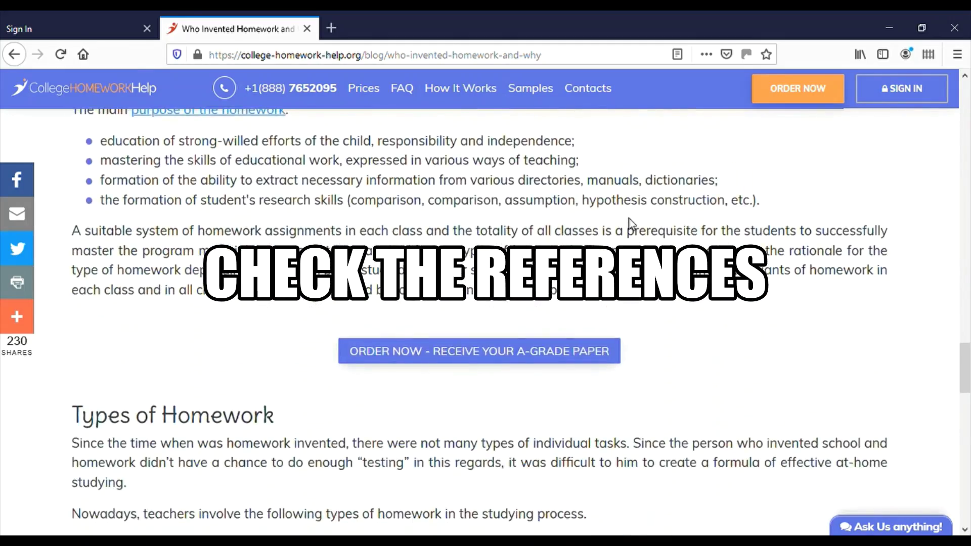
scroll(630, 218, down, 15)
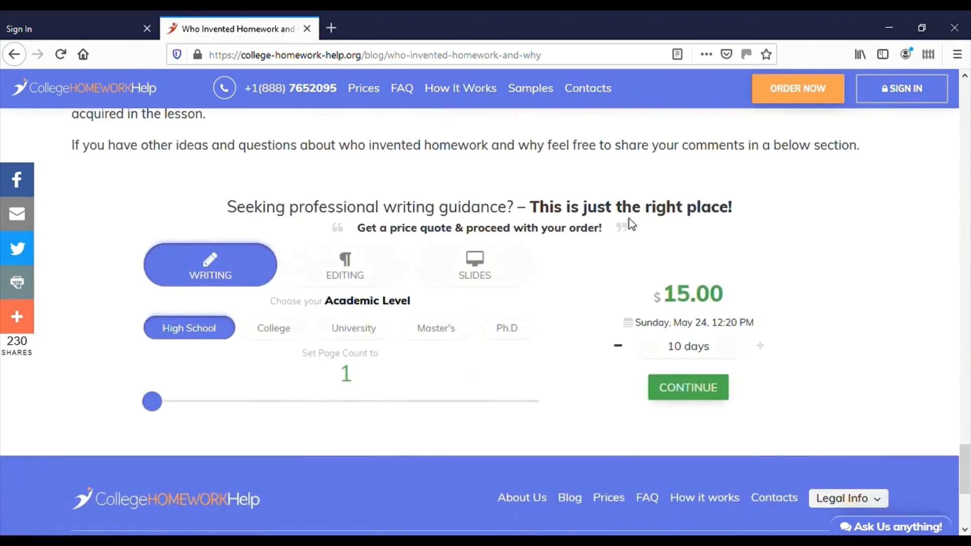
scroll(630, 218, down, 1)
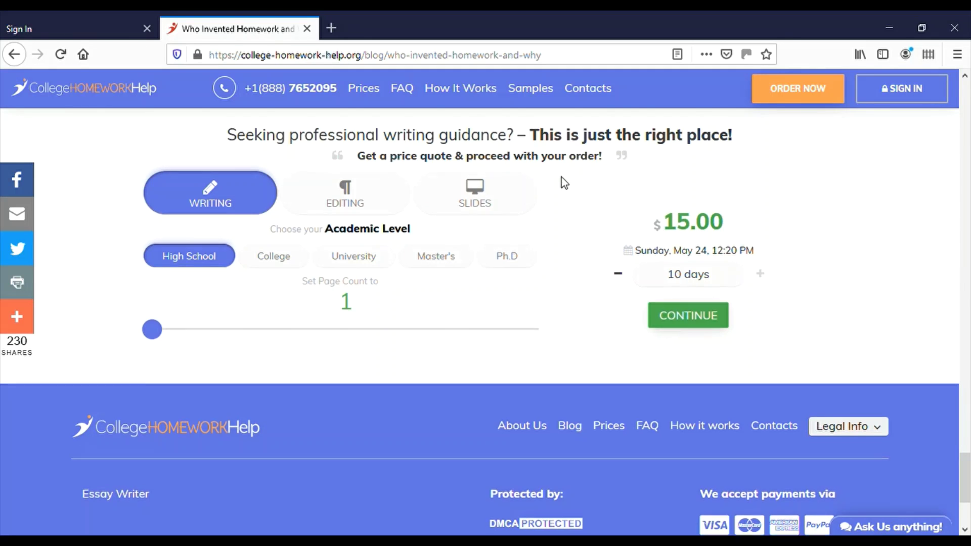
Recheck the article from its end back up to the Historical Facts section and title, and return to the Google results.
scroll(561, 181, up, 5)
scroll(561, 182, up, 15)
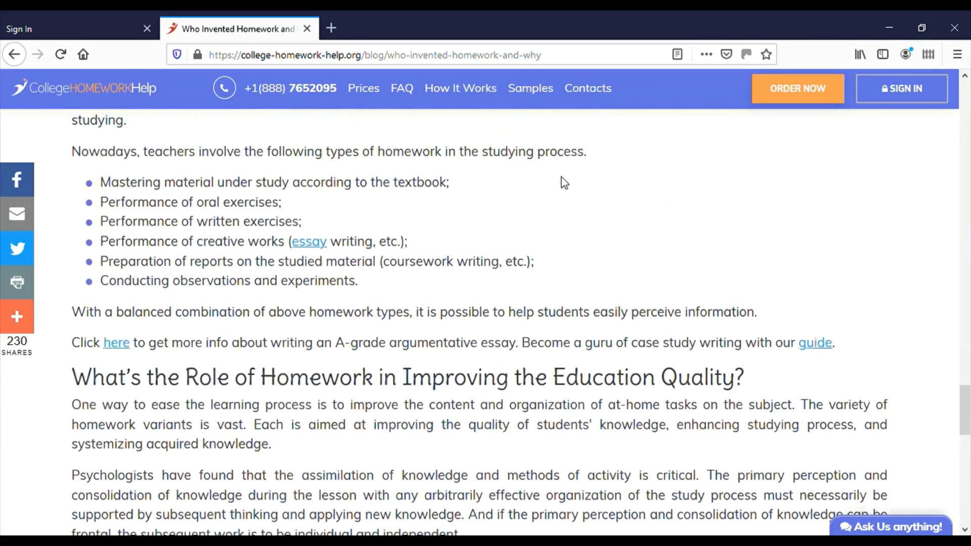
scroll(561, 182, up, 7)
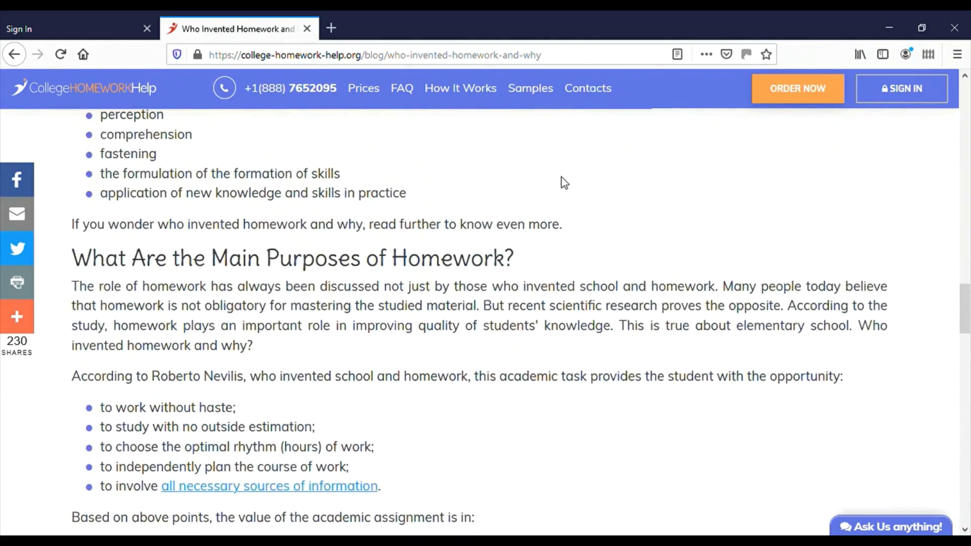
scroll(562, 182, up, 5)
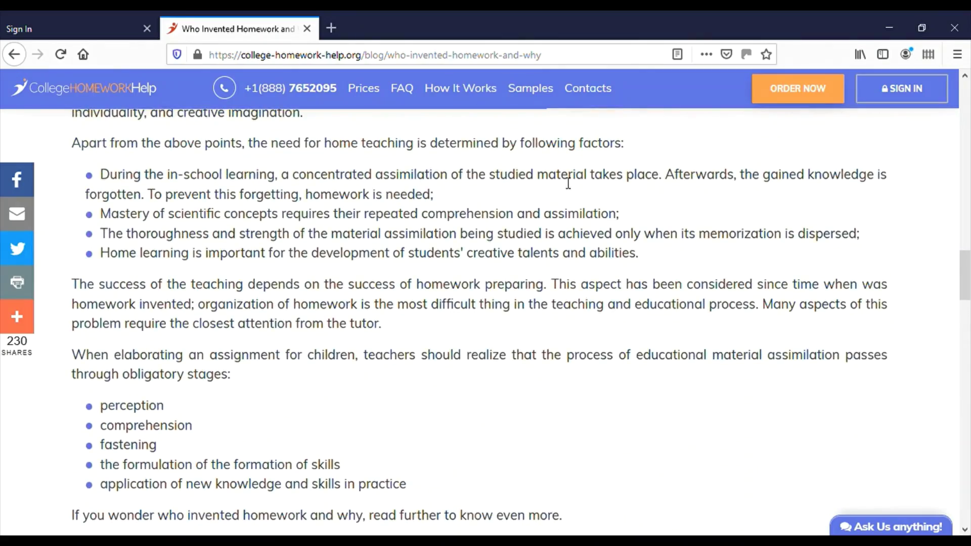
scroll(568, 183, up, 4)
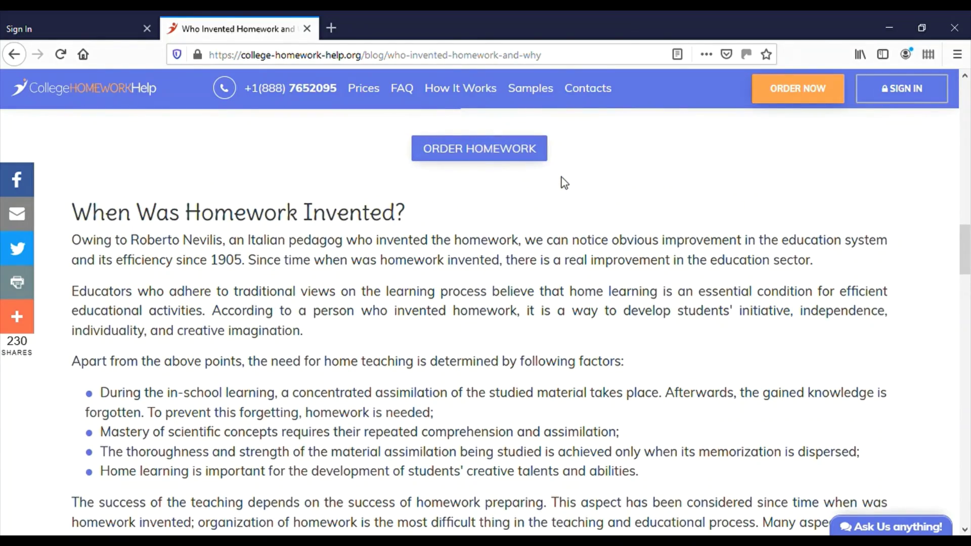
scroll(562, 180, up, 7)
scroll(568, 183, up, 3)
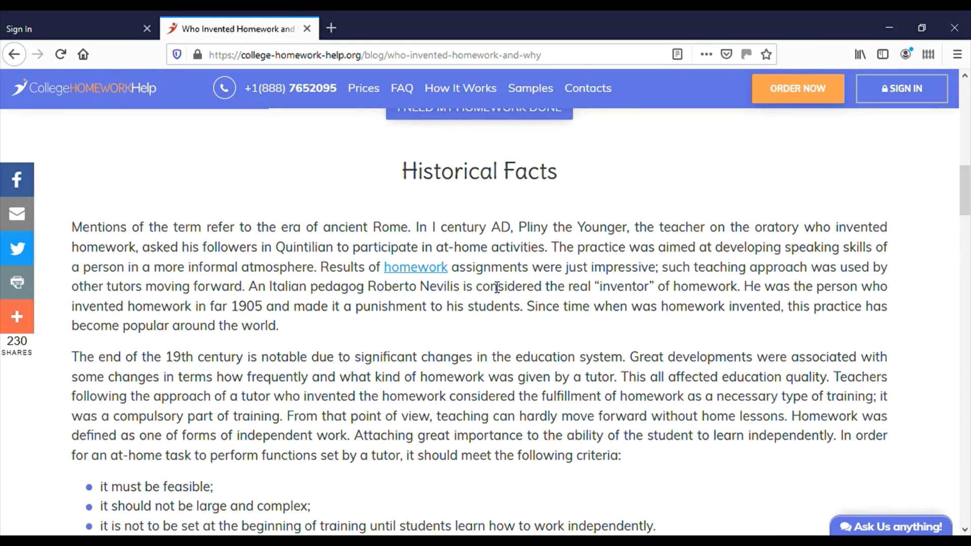
scroll(497, 287, up, 13)
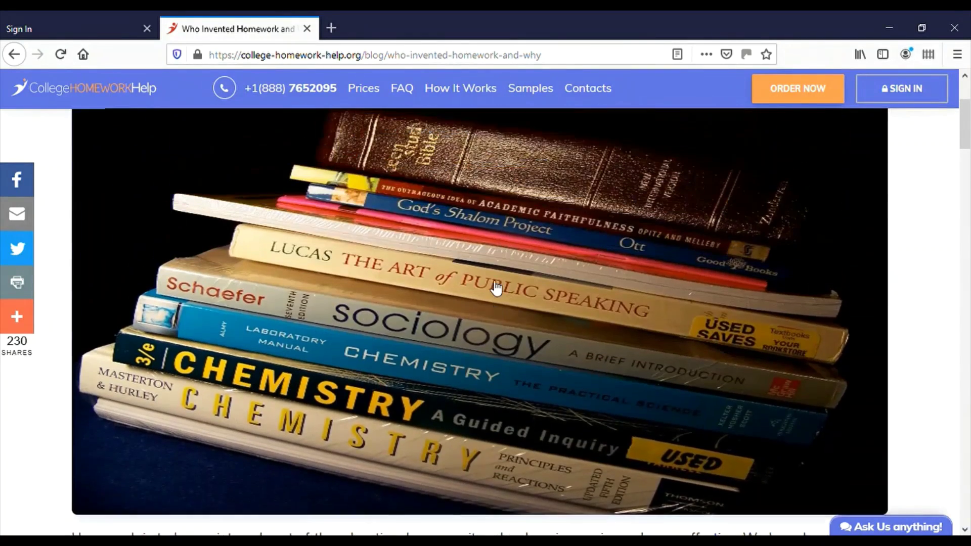
scroll(497, 288, up, 1)
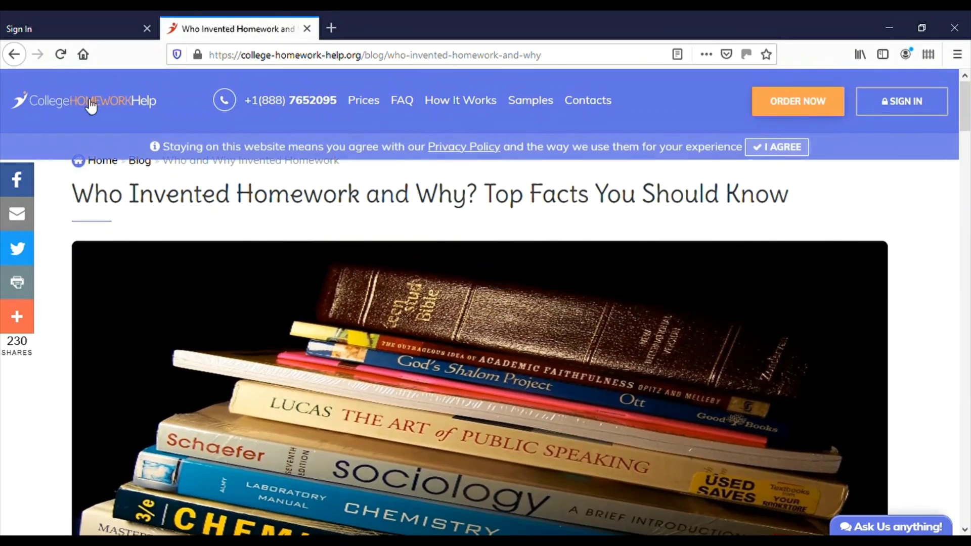
click(11, 54)
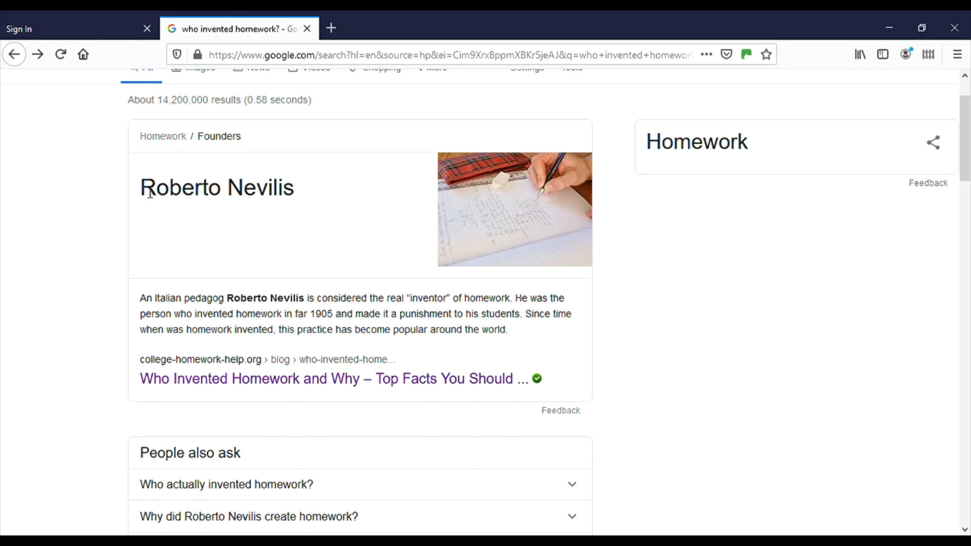
Copy the name Roberto Nevilis from the featured answer and replace the current search query with it.
drag(142, 190, 302, 199)
key(ctrl+c)
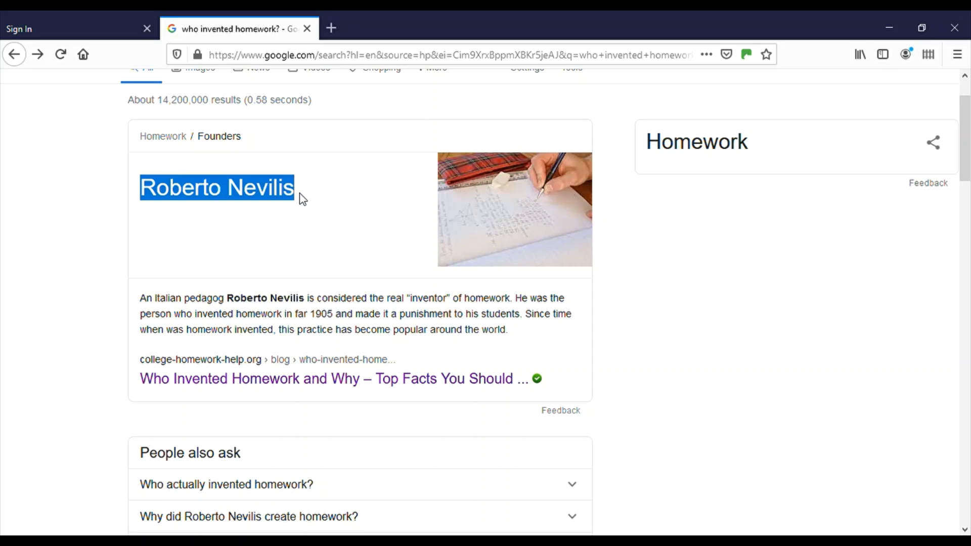
scroll(315, 221, up, 2)
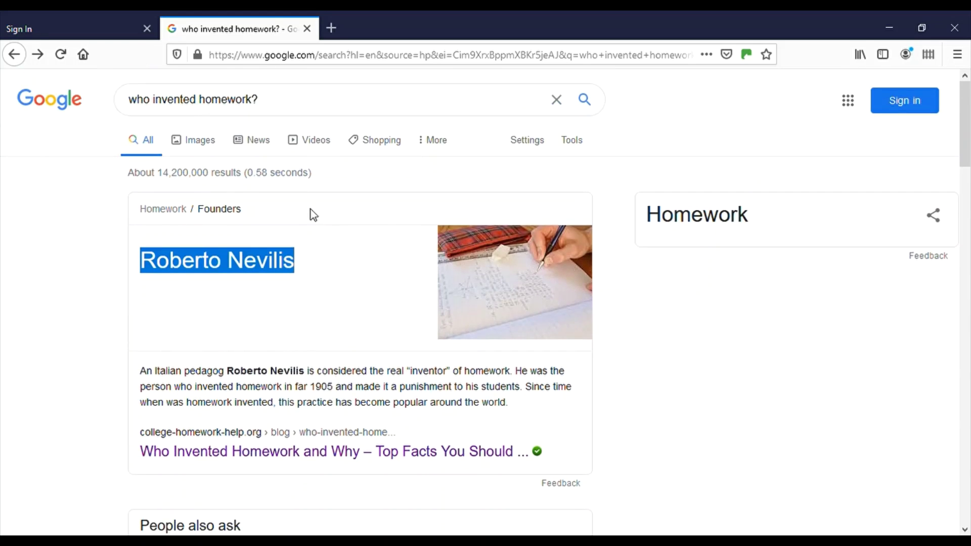
drag(294, 110, 80, 107)
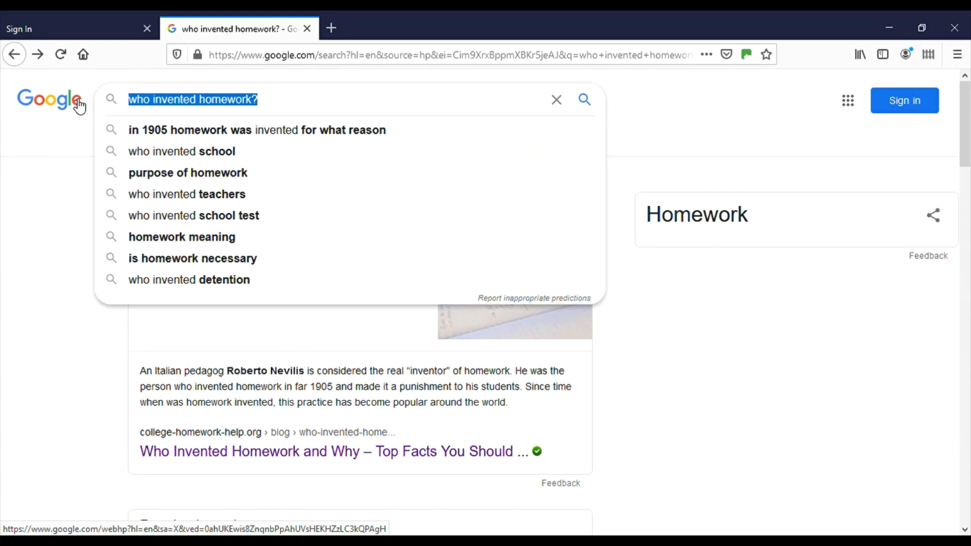
key(ctrl+v)
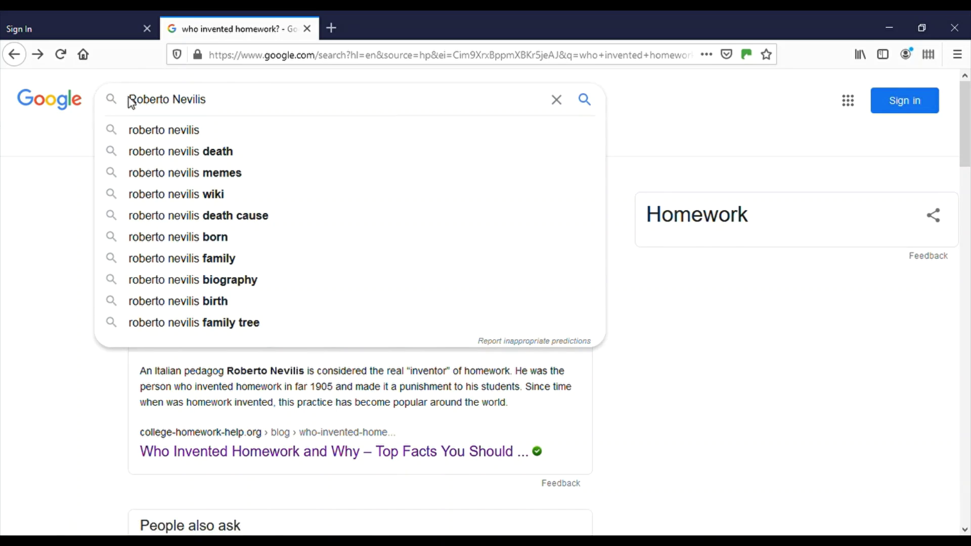
Enclose the name in quotation marks and search Google for the exact phrase "Roberto Nevilis".
key(Home)
text(")
key(Right)
key(Right)
key(Right)
key(Right)
key(Right)
key(Right)
key(Right)
key(Right)
key(Right)
key(Right)
key(Right)
key(Right)
key(Right)
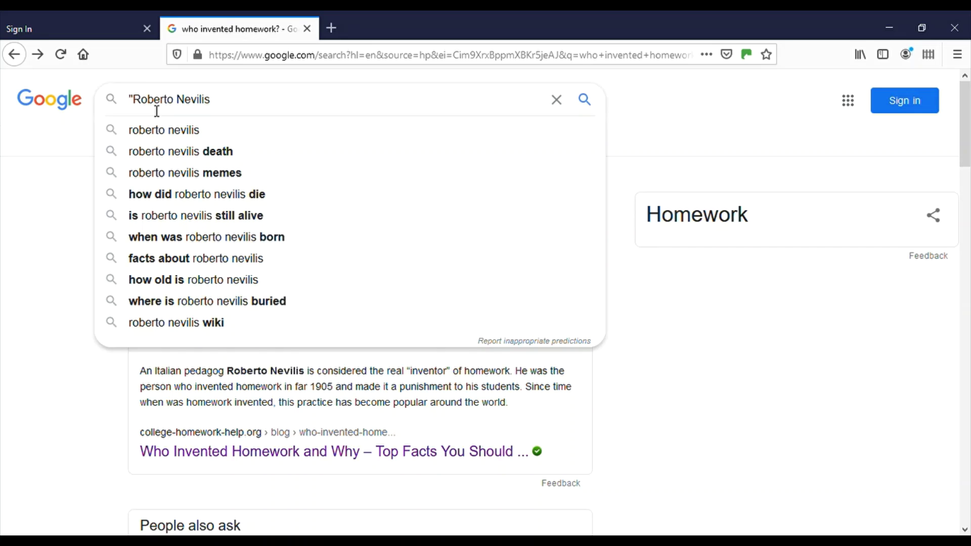
text(")
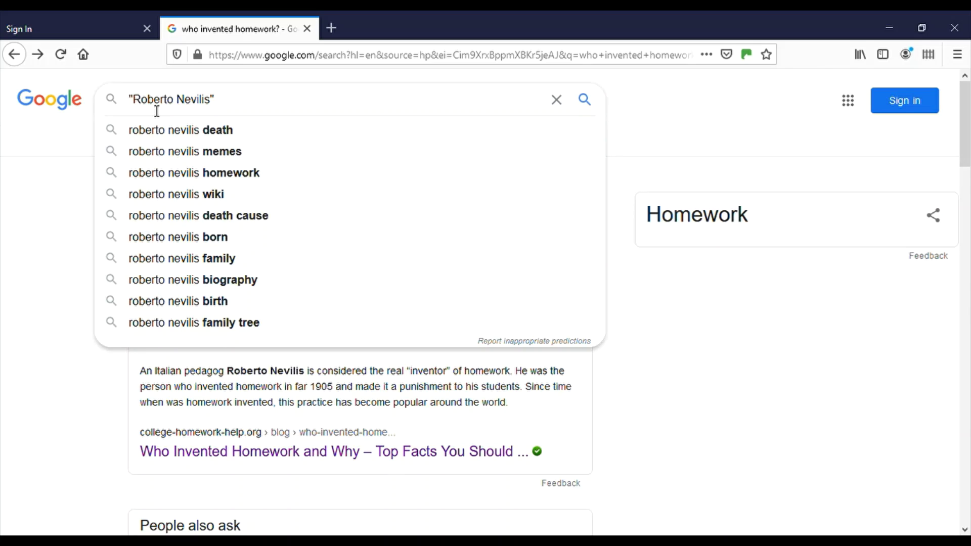
click(586, 101)
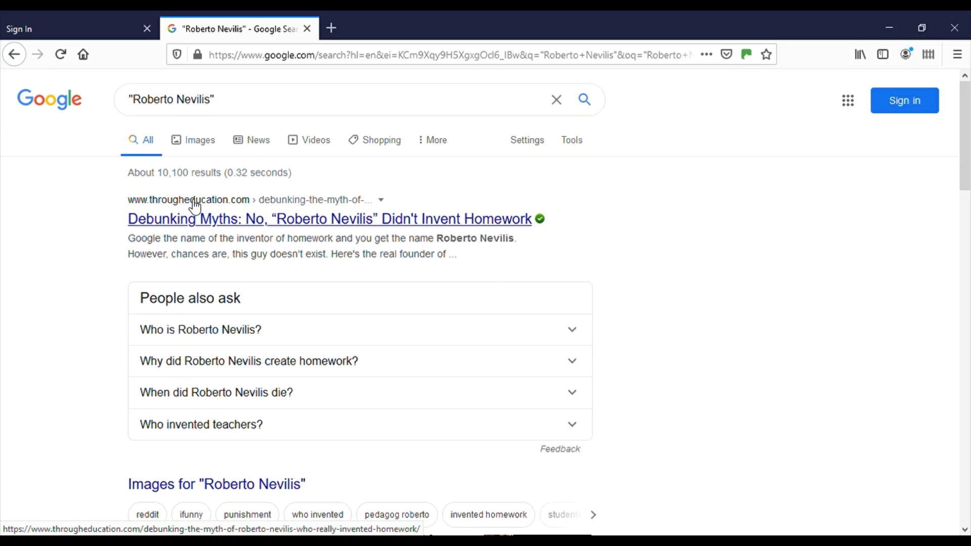
Review the first page of results and images for "Roberto Nevilis", checking which kinds of websites mention the name.
scroll(125, 211, down, 1)
scroll(125, 211, down, 8)
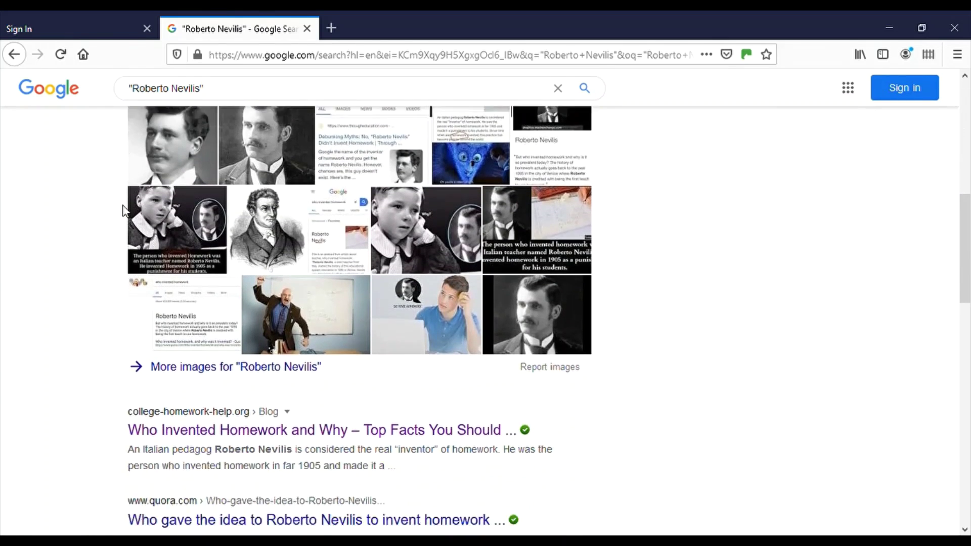
scroll(125, 211, up, 3)
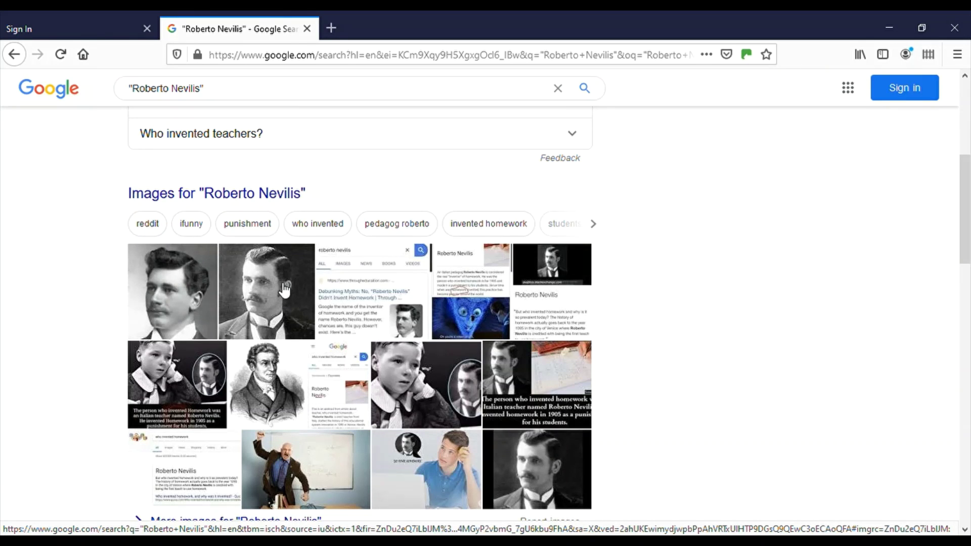
scroll(285, 290, down, 7)
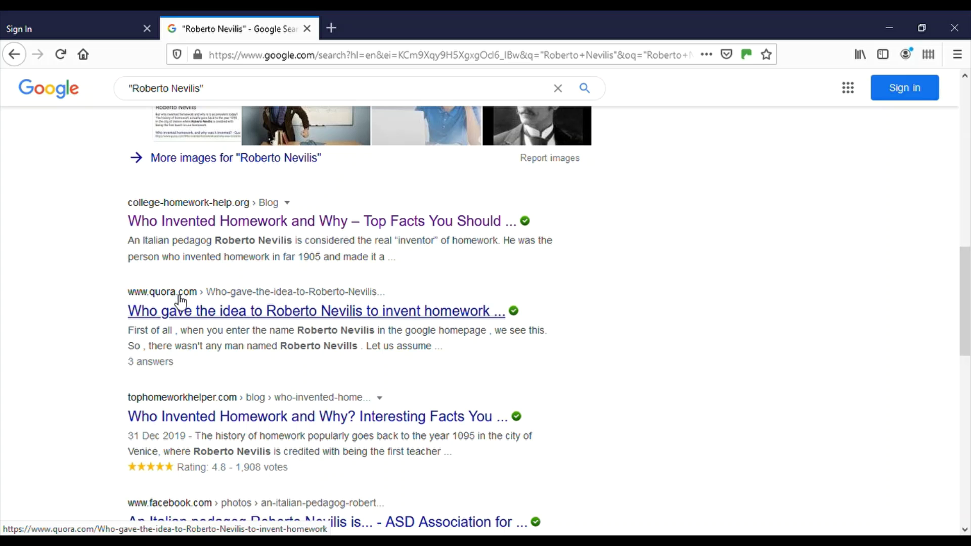
scroll(186, 302, down, 4)
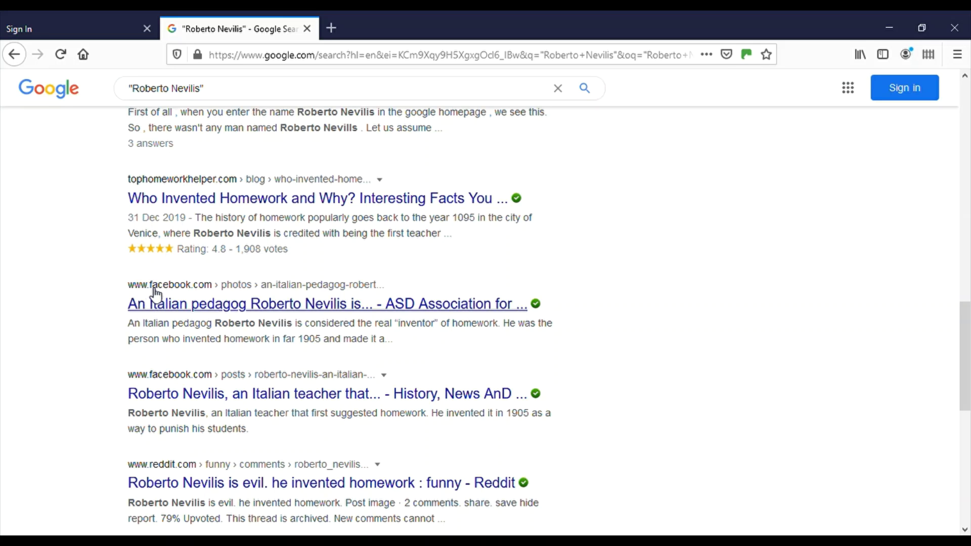
scroll(609, 356, down, 4)
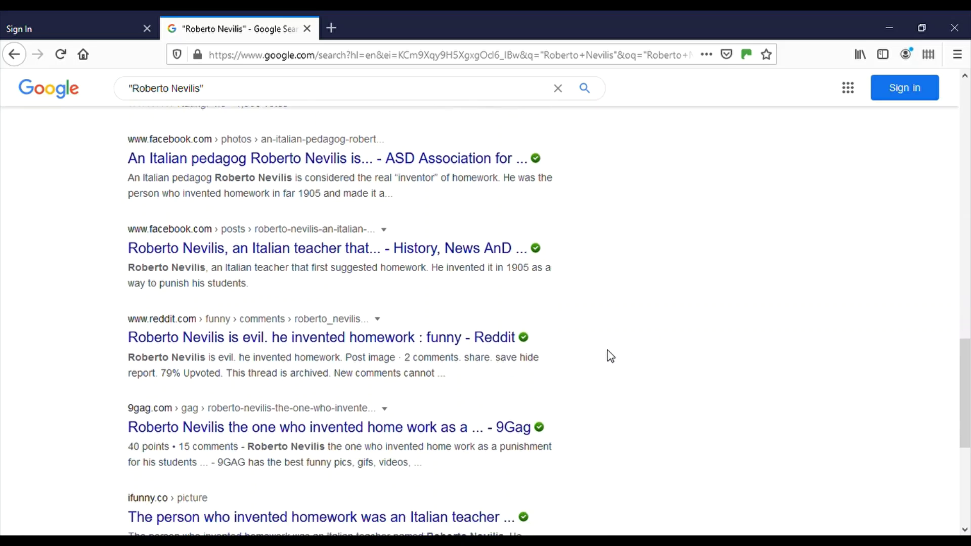
scroll(163, 265, down, 4)
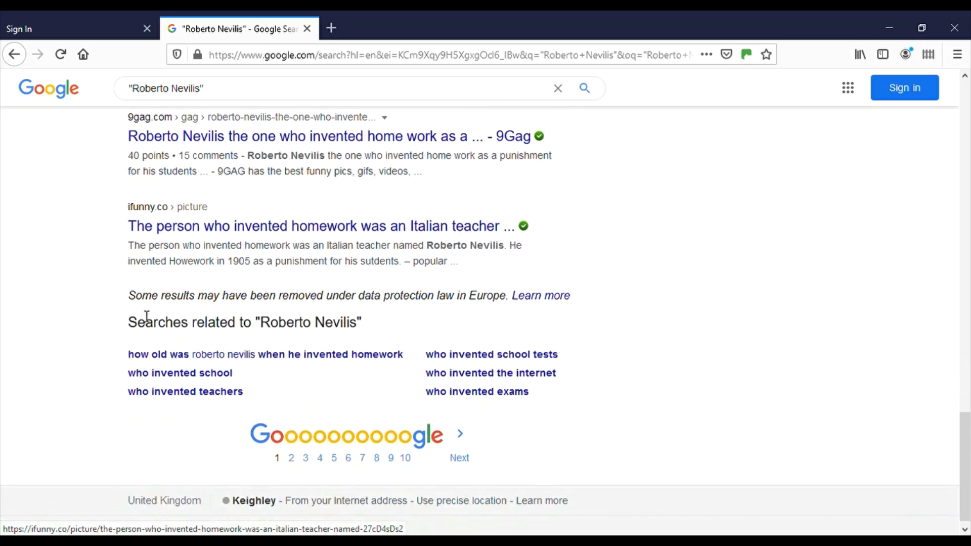
Open the second page of results for "Roberto Nevilis" and look through its sources to the end.
click(460, 459)
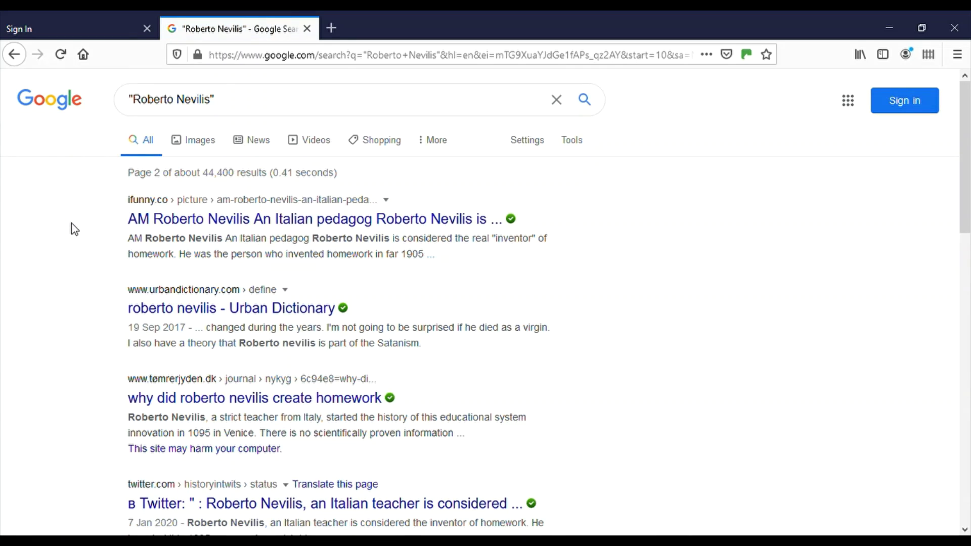
scroll(72, 229, down, 1)
scroll(72, 229, down, 1)
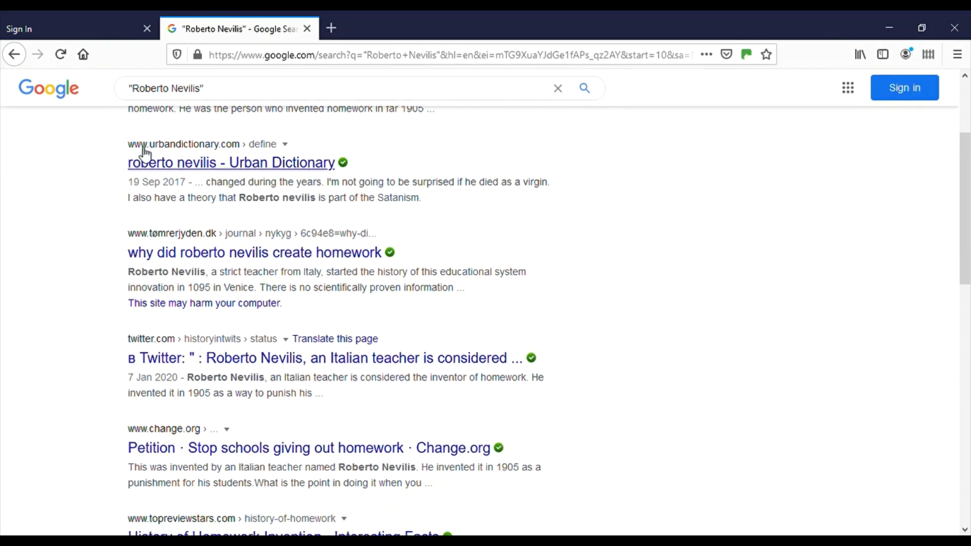
scroll(101, 227, down, 2)
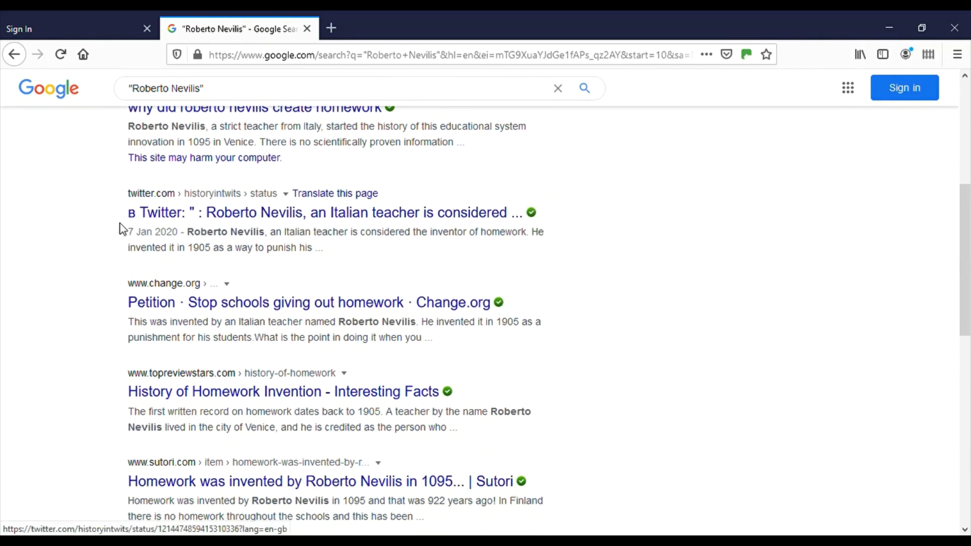
scroll(121, 228, down, 2)
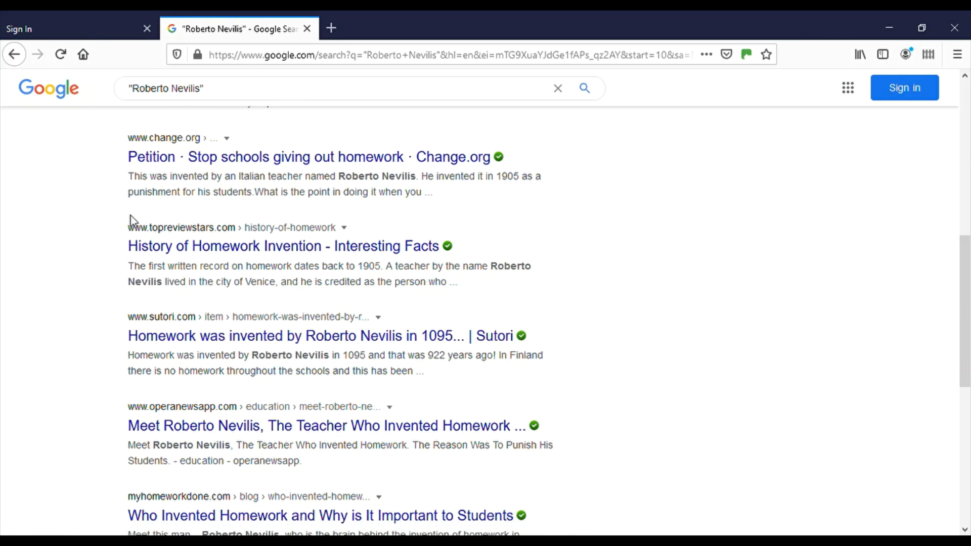
scroll(132, 220, down, 5)
scroll(136, 220, down, 1)
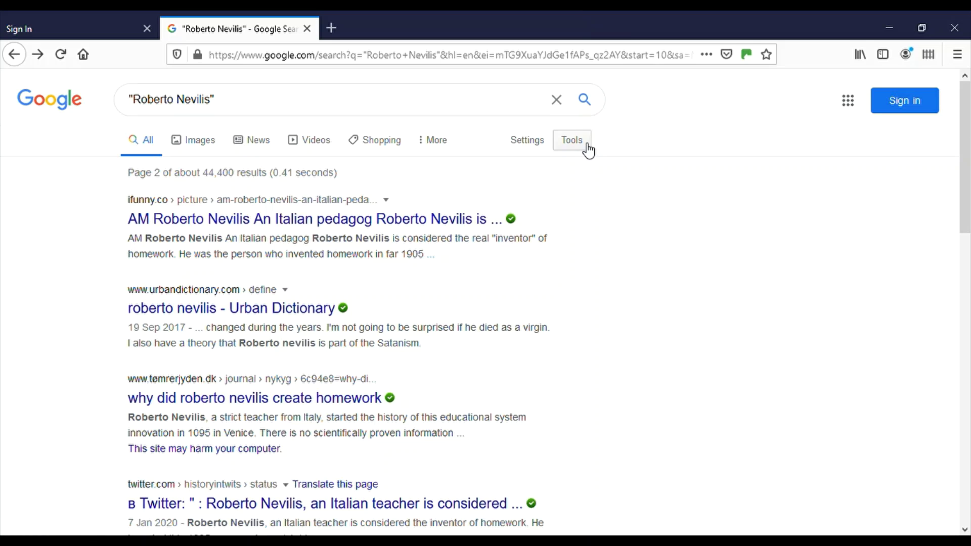
Restrict the "Roberto Nevilis" results to a custom date range from 1900 to 2000.
click(587, 146)
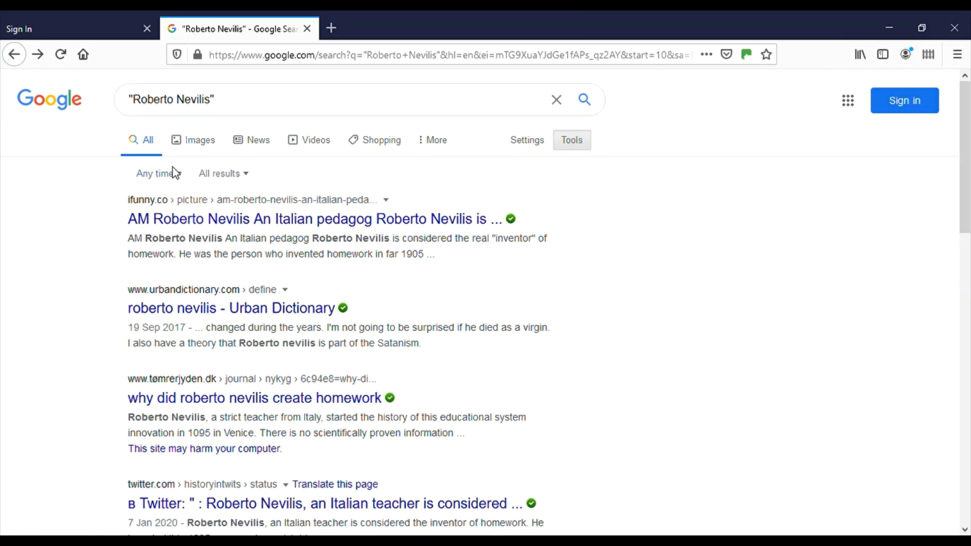
click(182, 176)
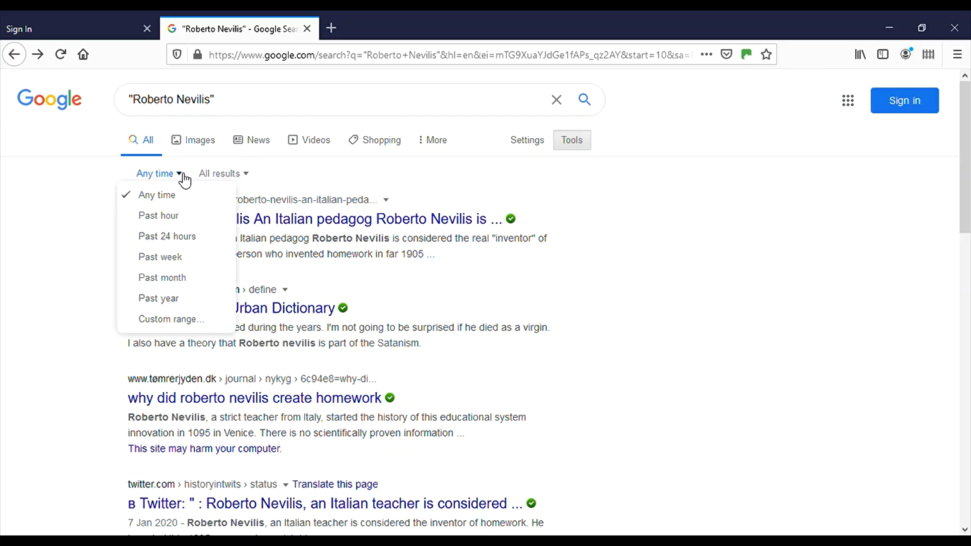
click(169, 320)
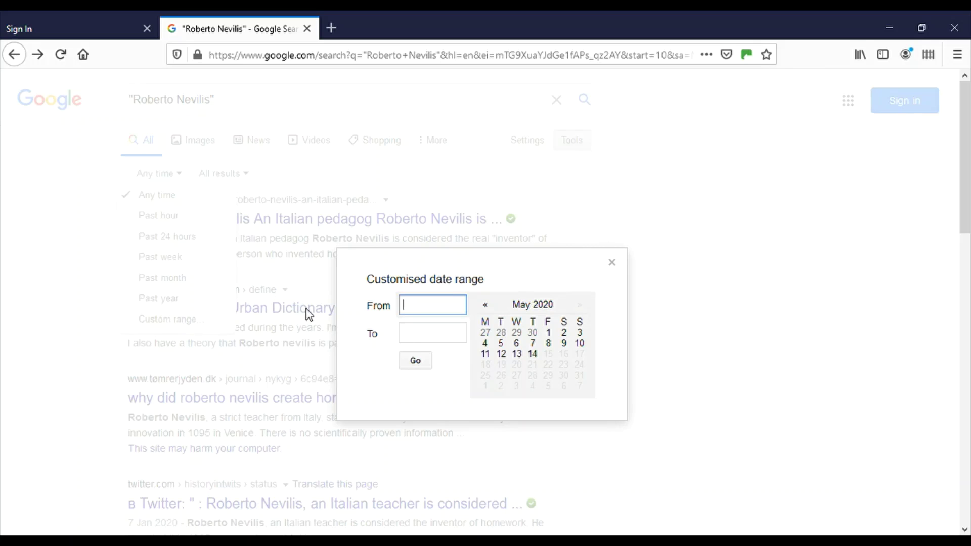
text(1900)
click(414, 335)
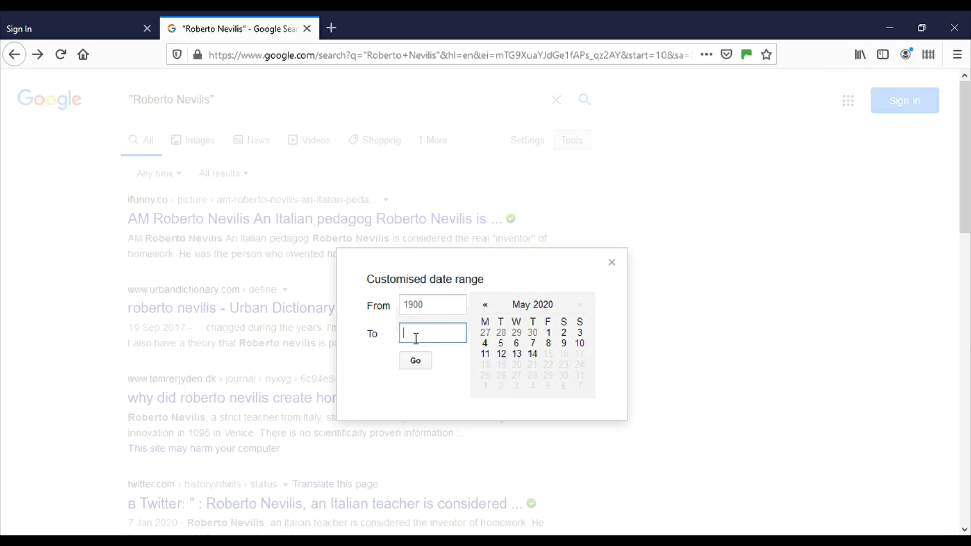
text(2000)
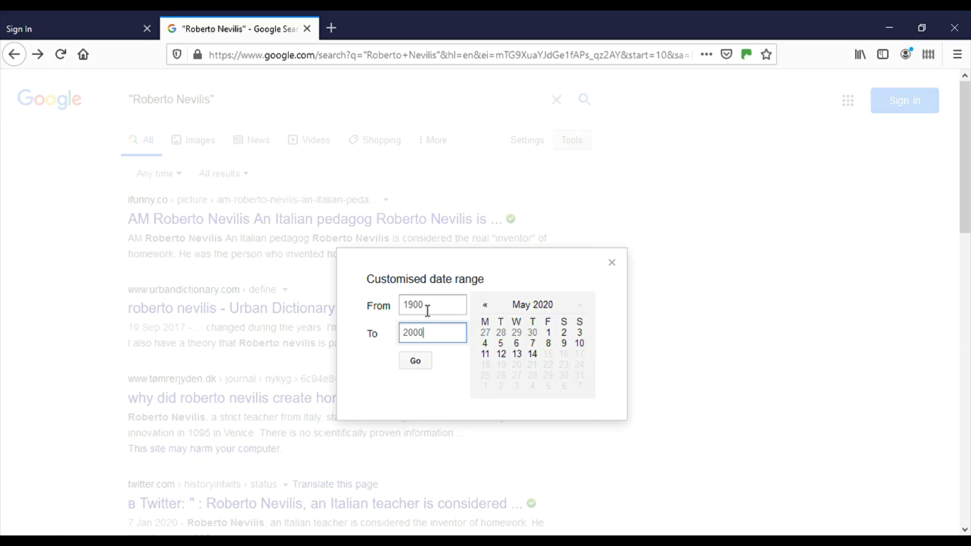
click(417, 364)
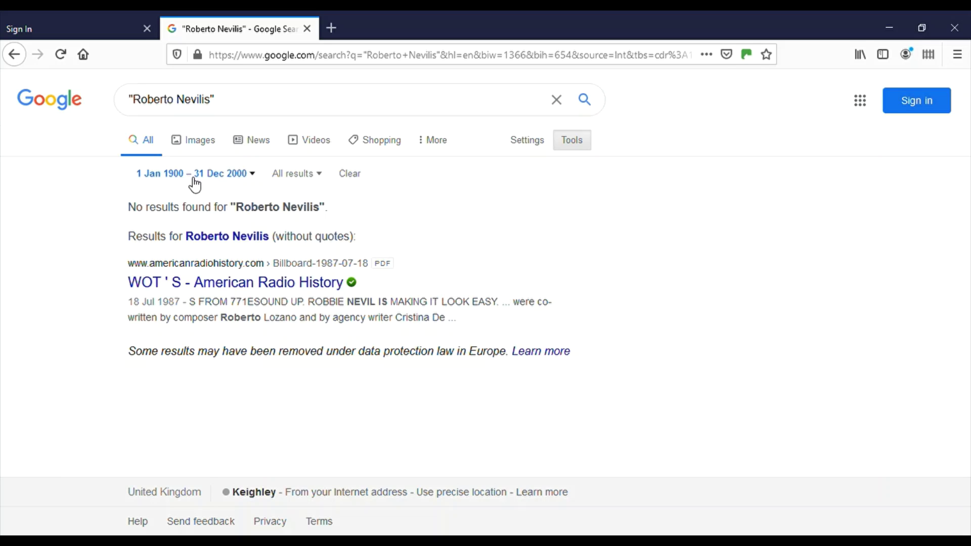
Change the custom date range of the search results to 2000 through 2005.
click(250, 182)
click(185, 329)
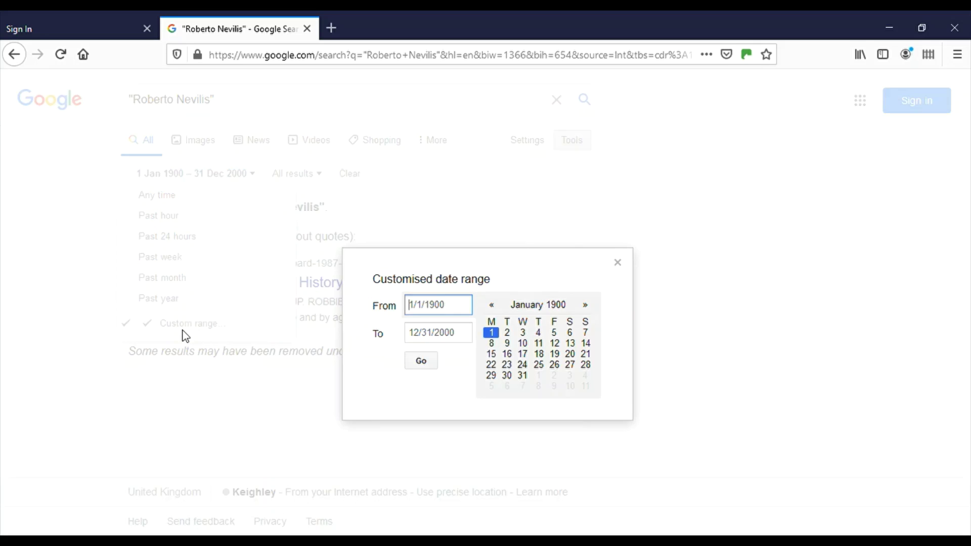
drag(453, 308, 349, 306)
text(2000)
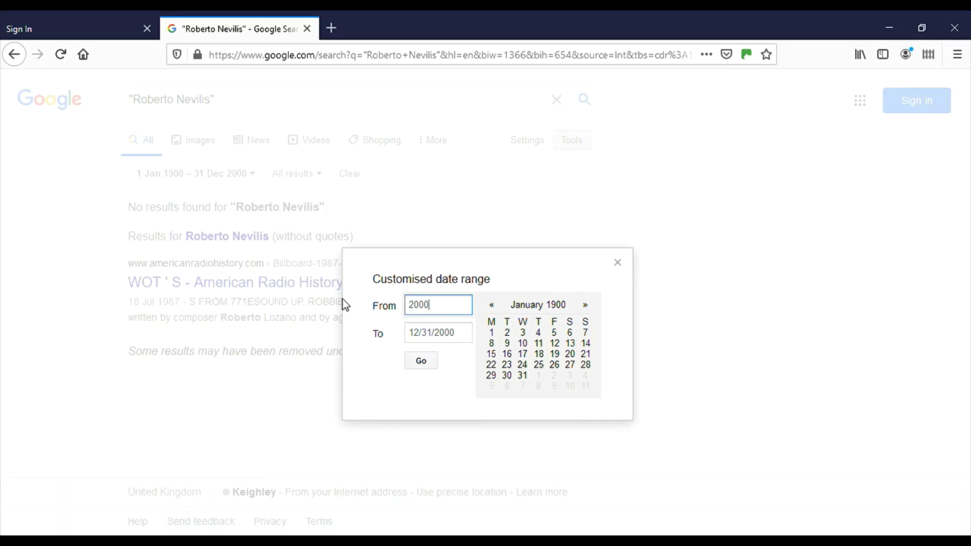
drag(470, 337, 396, 338)
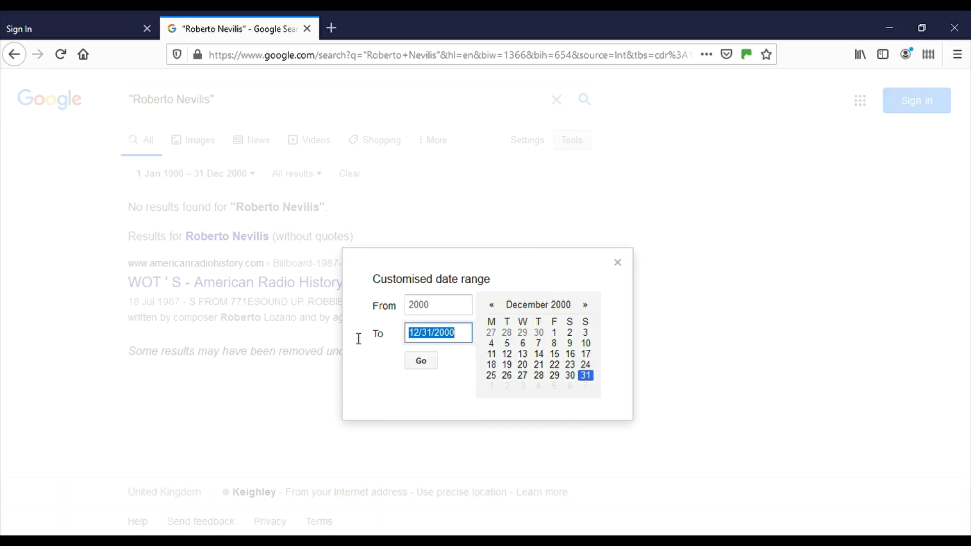
text(2005)
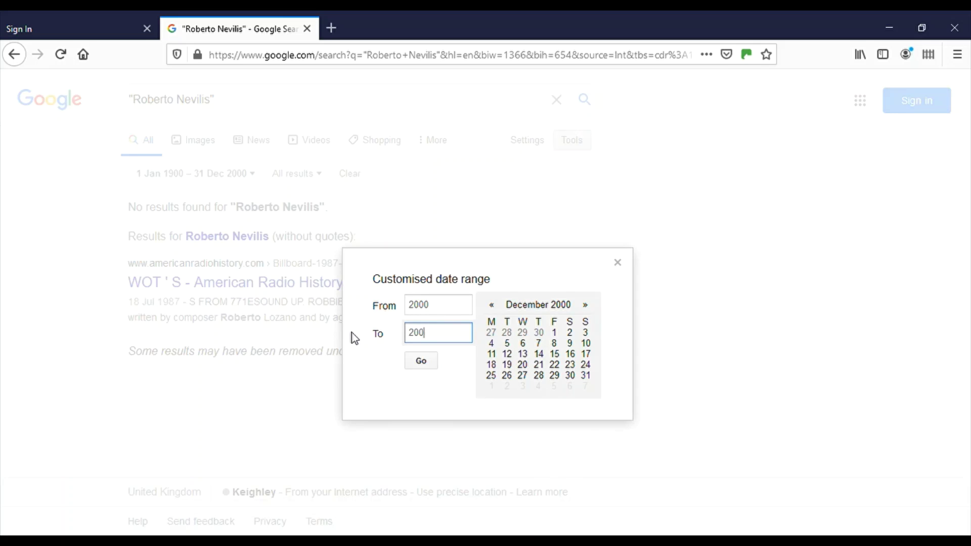
click(422, 363)
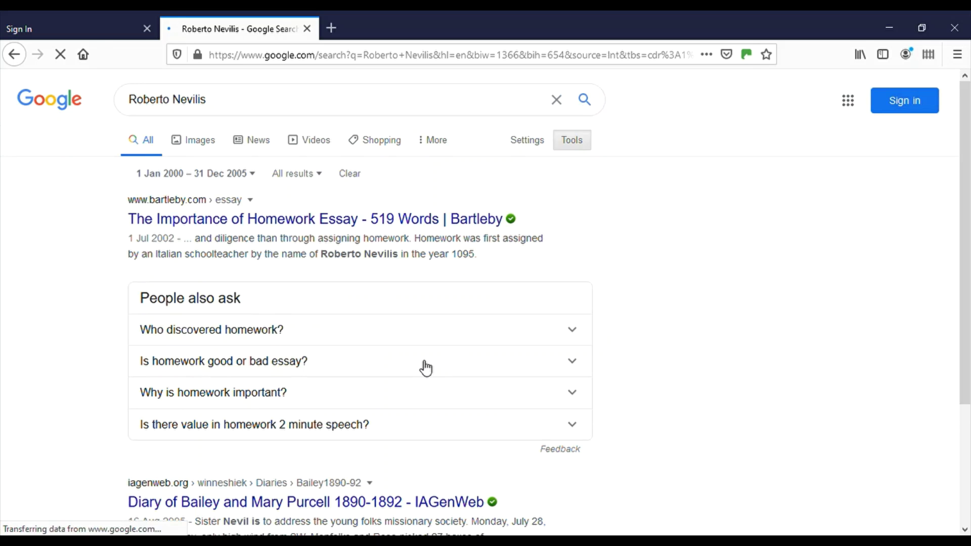
Put the name back in quotation marks, search for "Roberto Nevilis" again, and check the answer to the related question "Who discovered homework?".
click(138, 105)
text(")
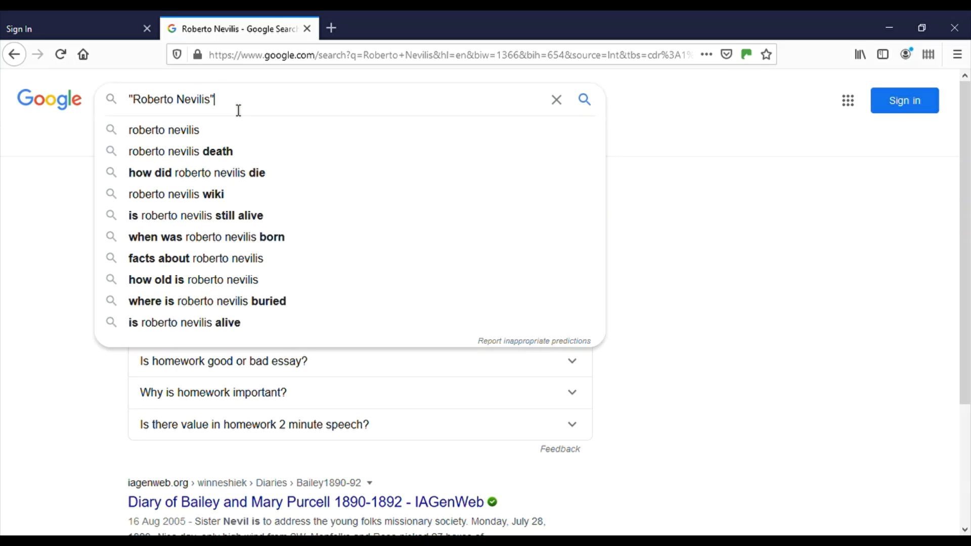
text(")
key(Return)
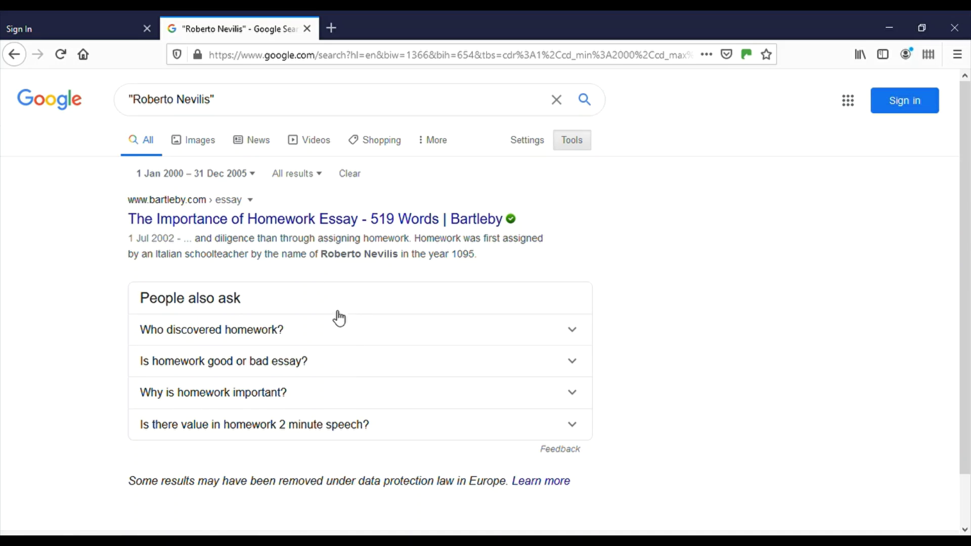
click(574, 334)
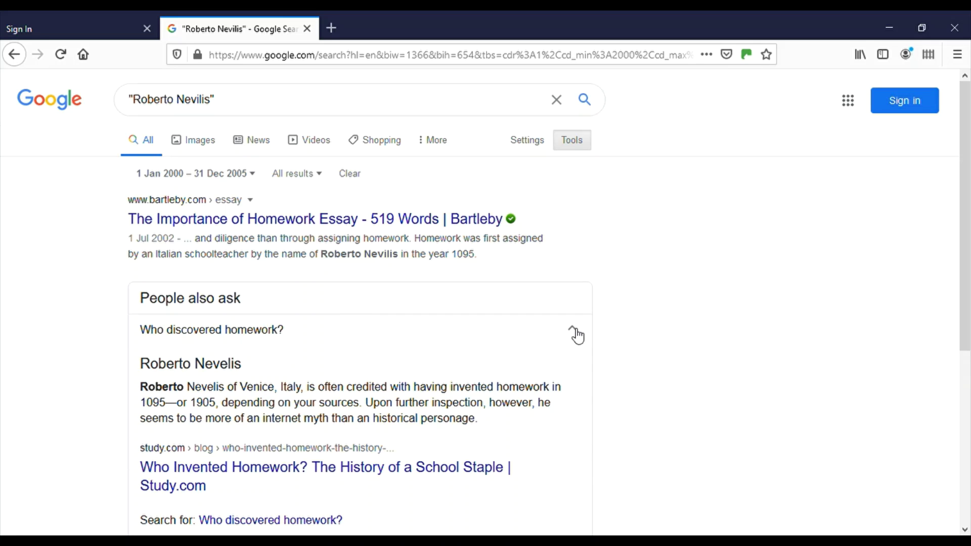
click(576, 331)
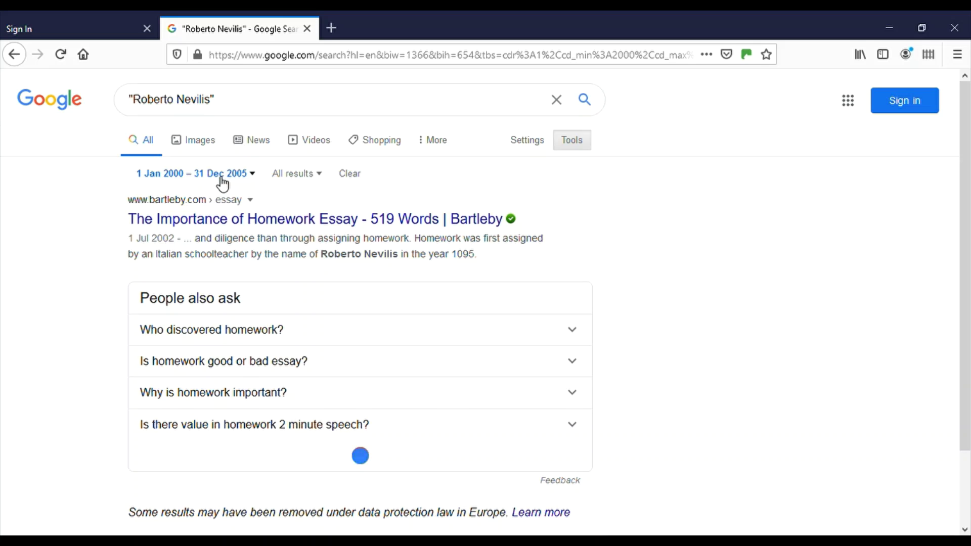
Open the Bartleby result "The Importance of Homework Essay", look down through the page and its related essays, and return to the essay's title.
click(226, 222)
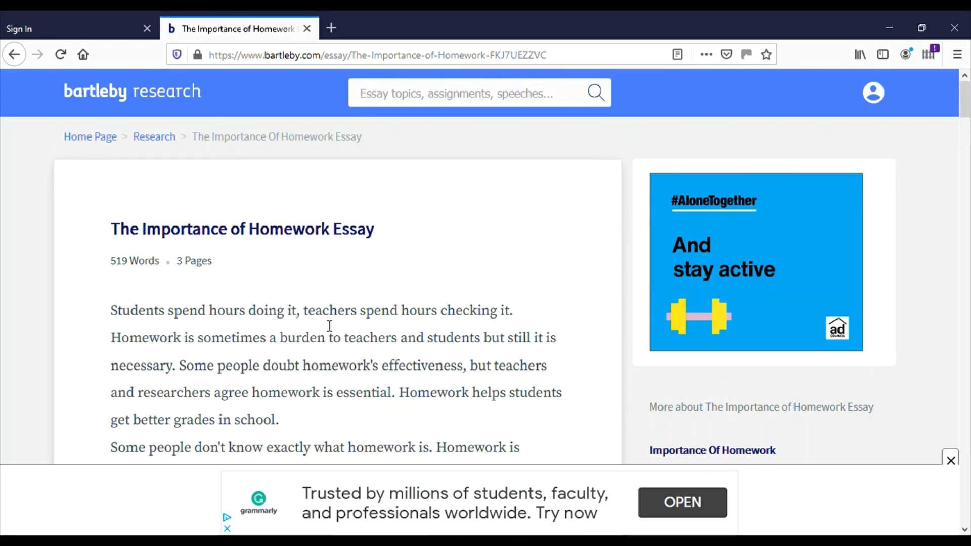
scroll(329, 326, down, 20)
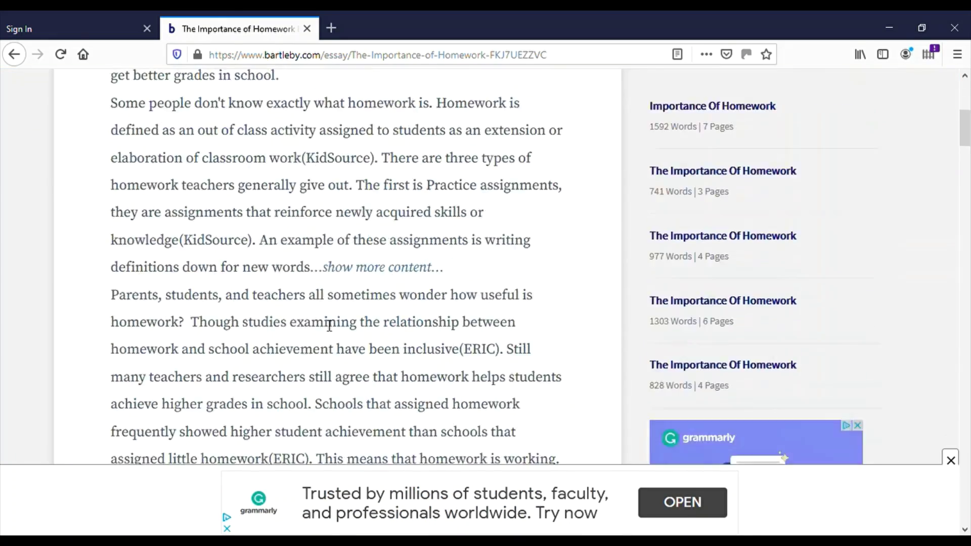
scroll(327, 325, down, 15)
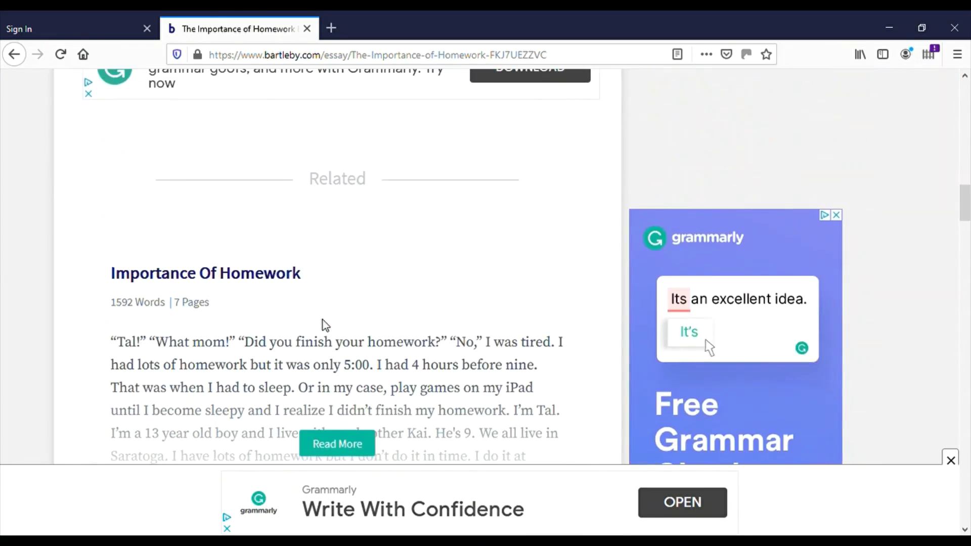
scroll(329, 325, down, 10)
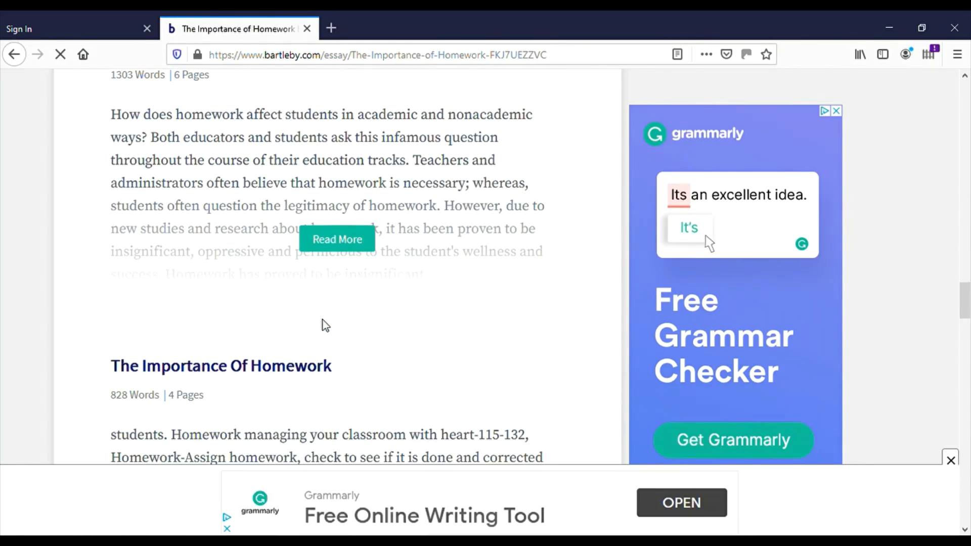
scroll(325, 326, down, 10)
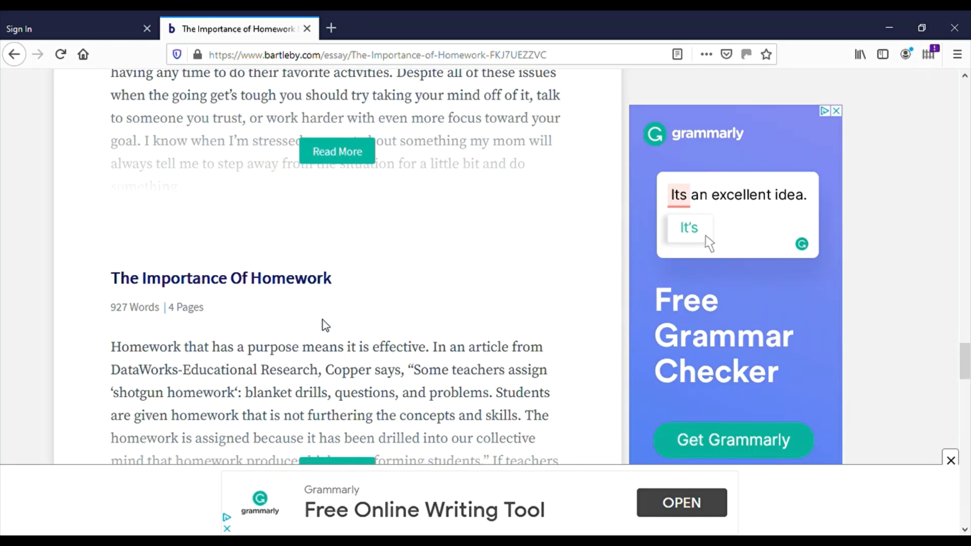
scroll(326, 325, down, 5)
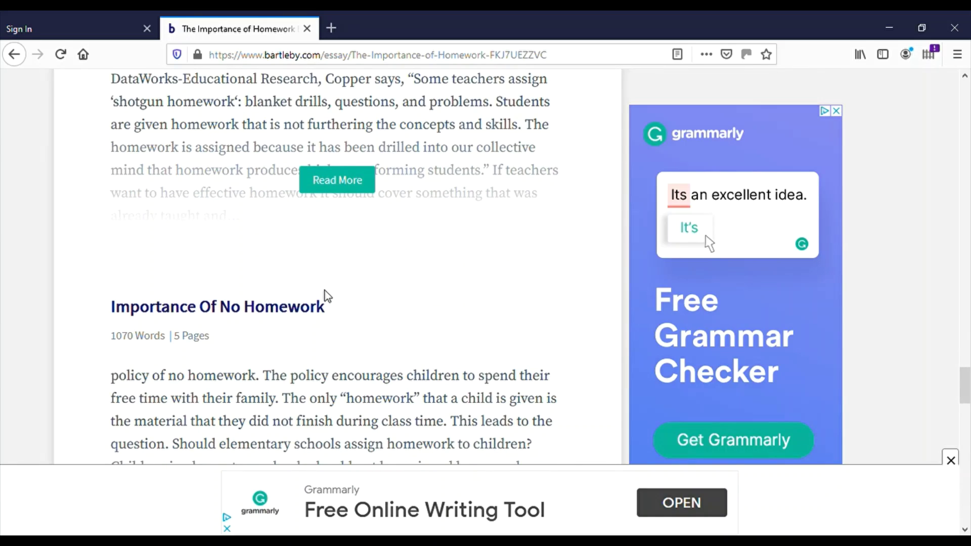
scroll(328, 296, down, 4)
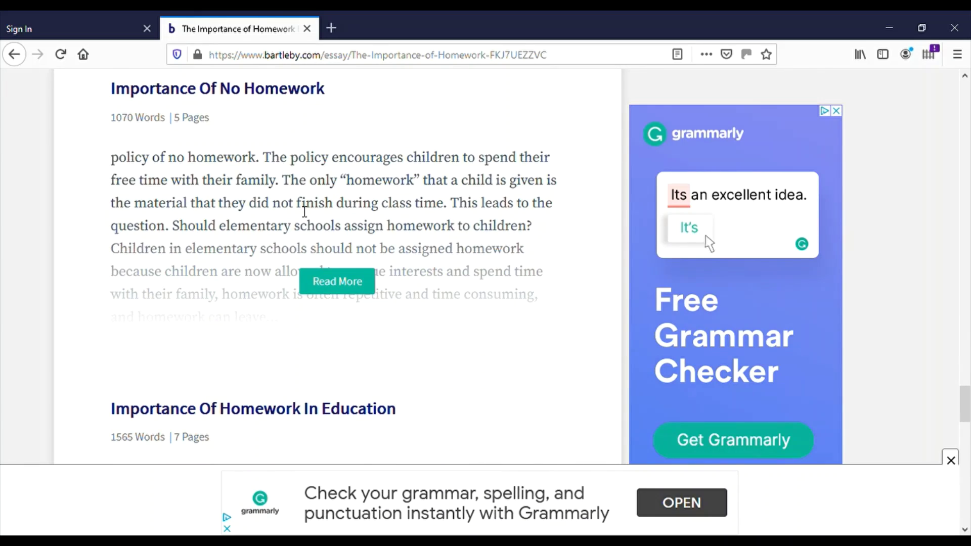
scroll(307, 212, down, 5)
scroll(303, 212, up, 20)
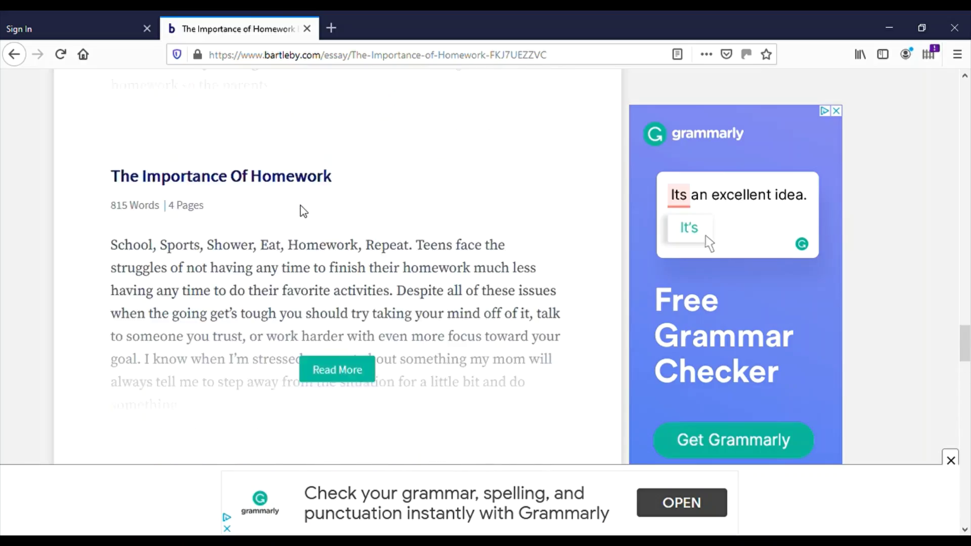
scroll(304, 212, up, 20)
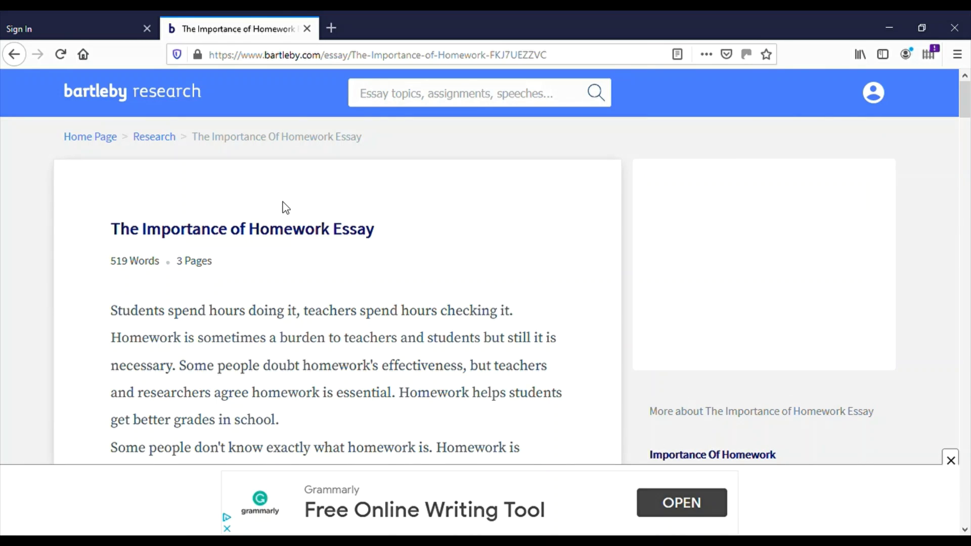
Find "roberto nevilis" on the Bartleby essay page and examine the passage around the match.
key(ctrl+f)
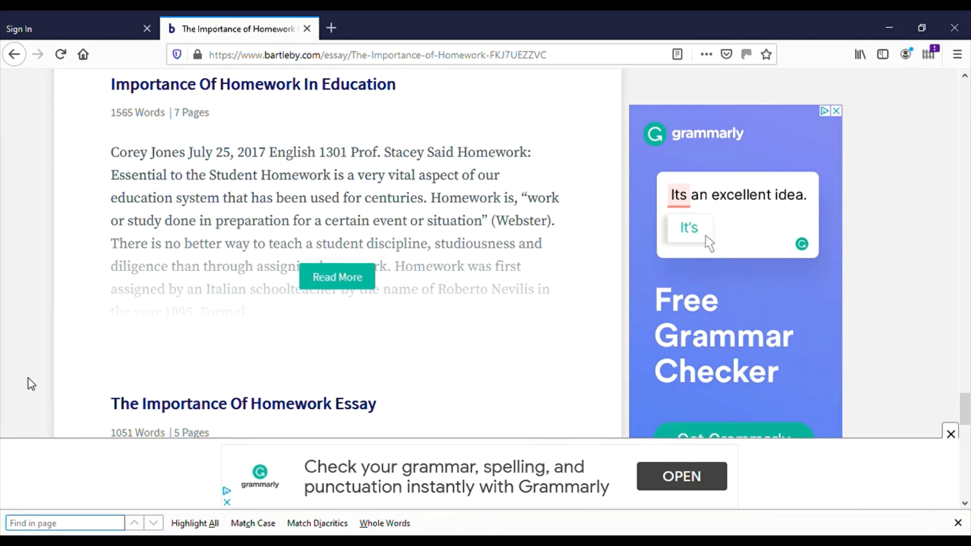
text(roberto)
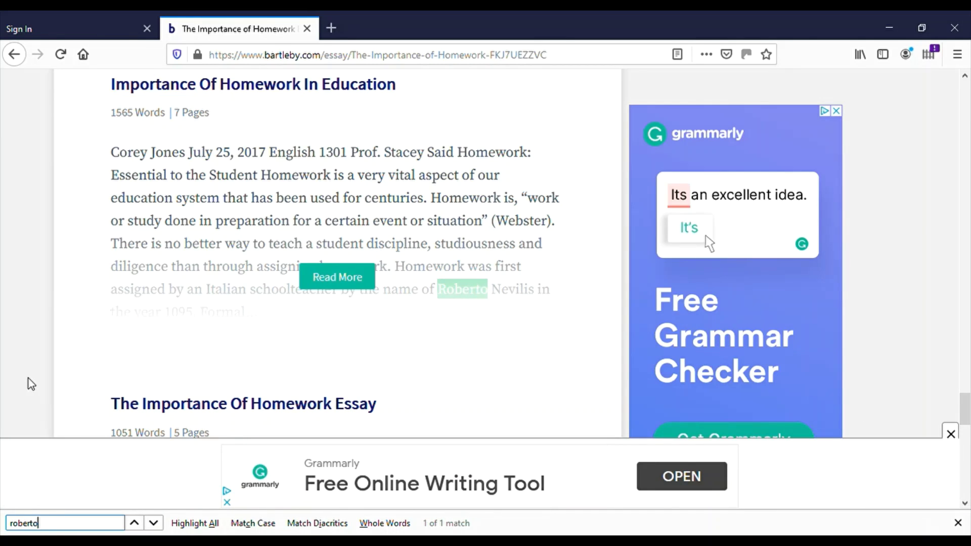
text( nevilis)
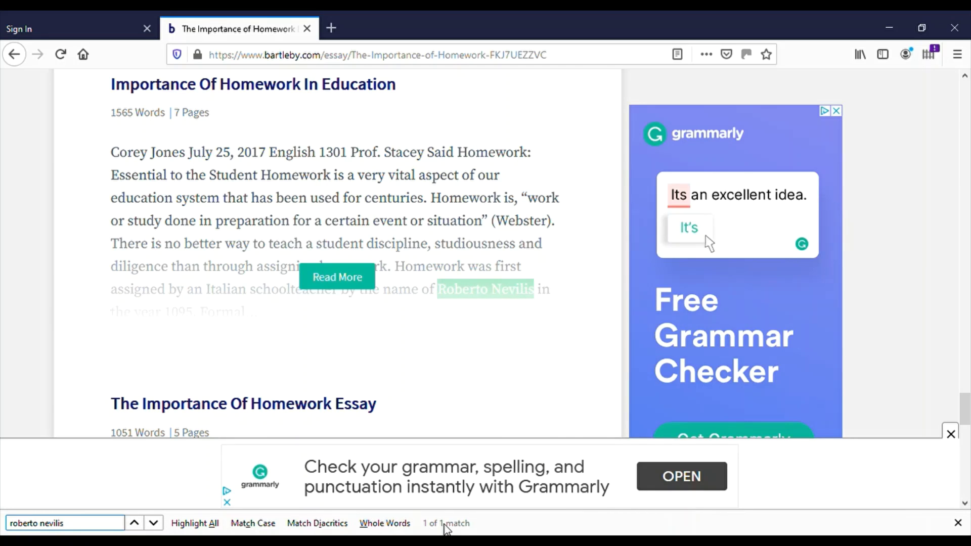
scroll(445, 403, up, 3)
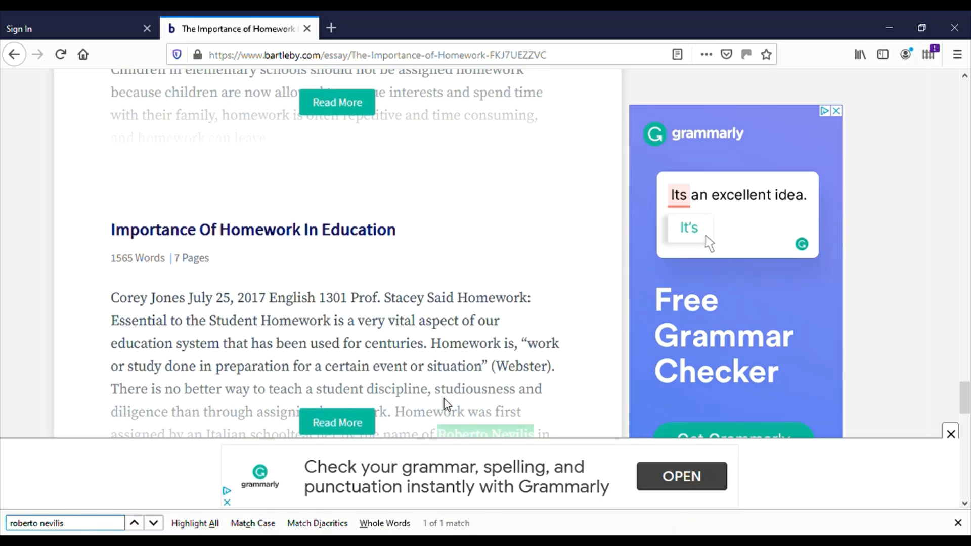
scroll(447, 404, down, 2)
scroll(447, 405, down, 1)
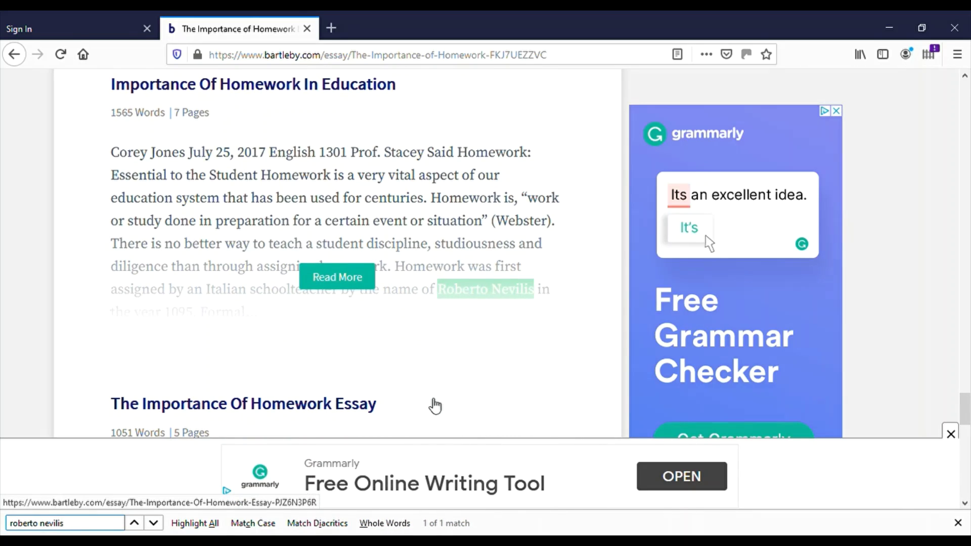
Open the full essay "Importance Of Homework In Education", check the date in its heading, and return to the Google results.
click(348, 284)
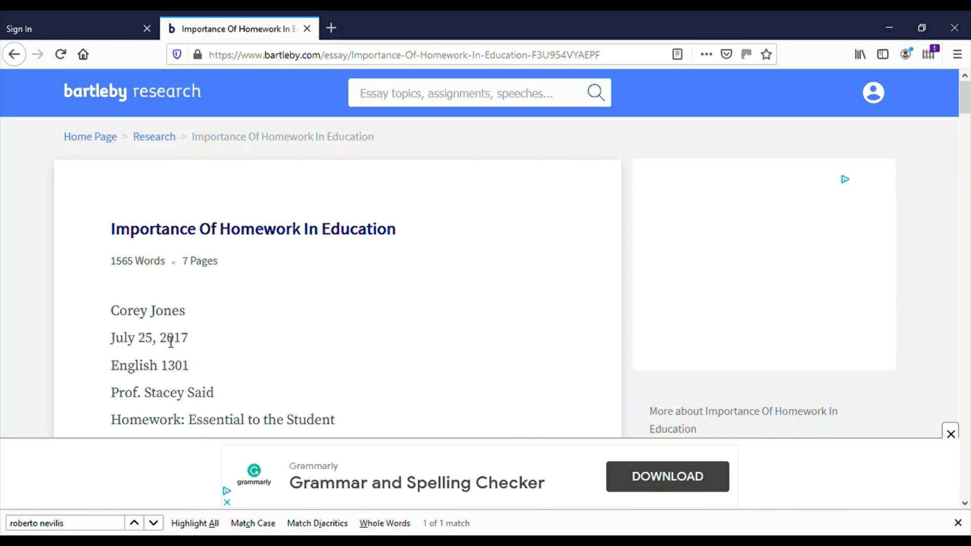
scroll(171, 342, down, 3)
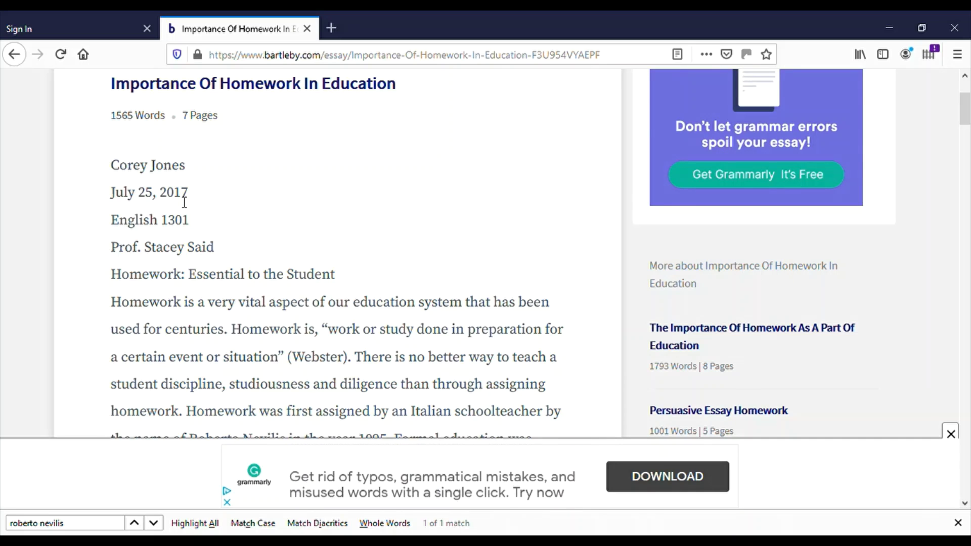
scroll(184, 202, up, 3)
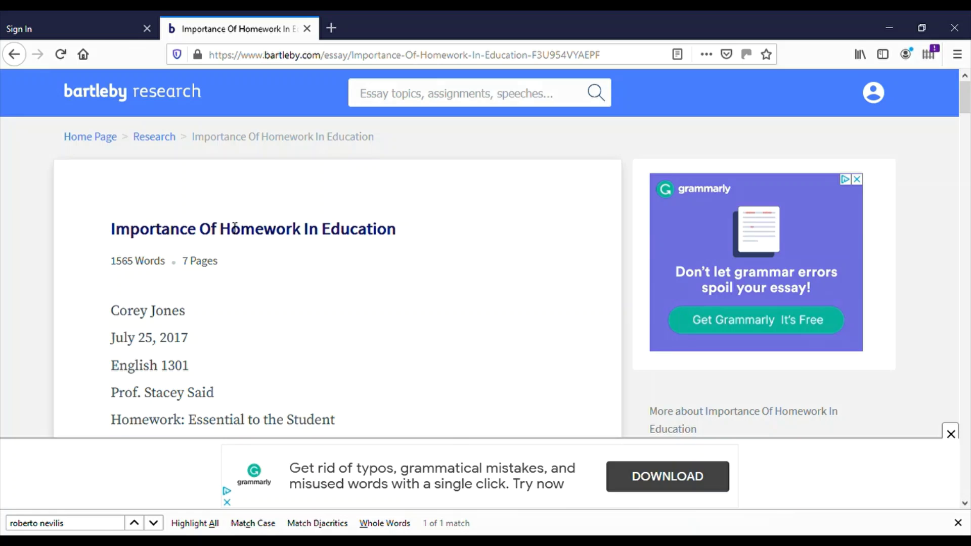
click(10, 58)
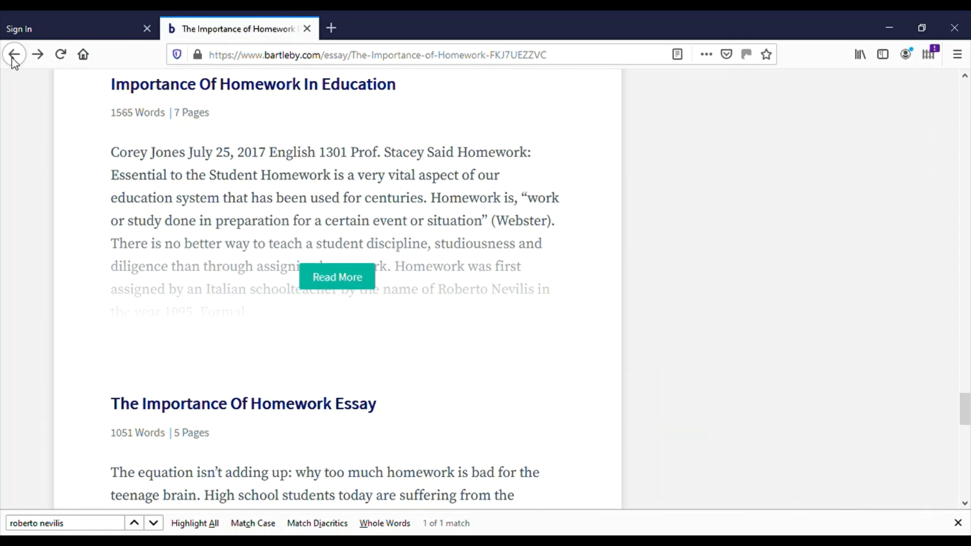
click(12, 58)
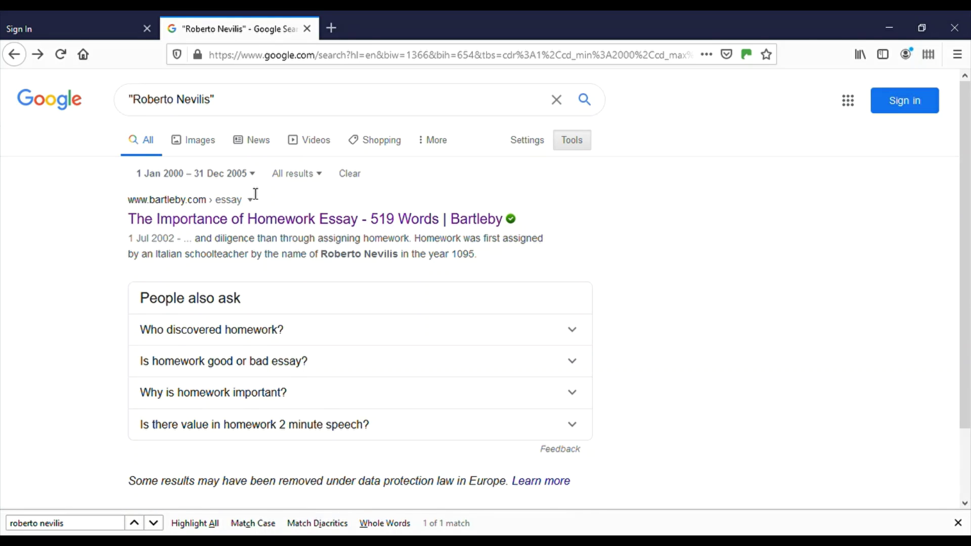
Change the custom date range of the "Roberto Nevilis" results to 2005 through 2010.
click(253, 175)
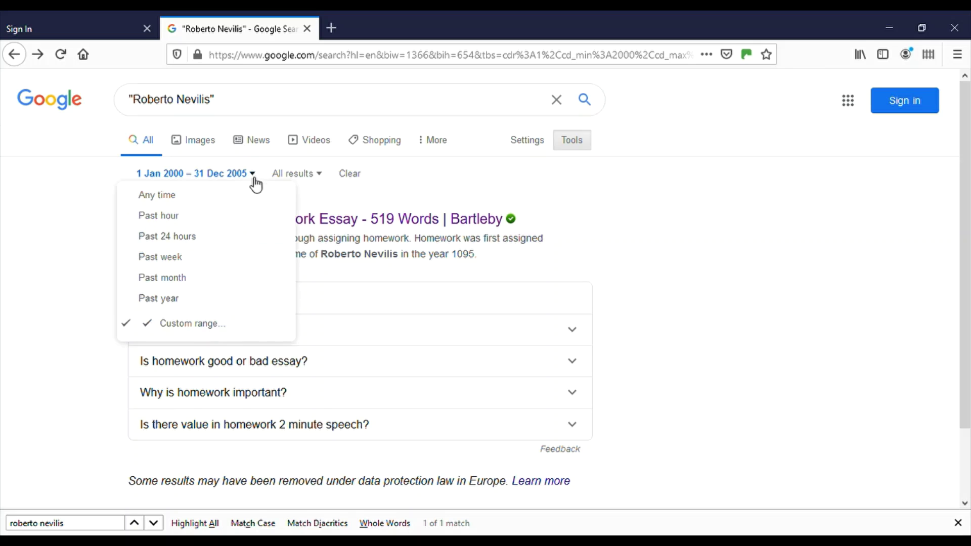
click(205, 327)
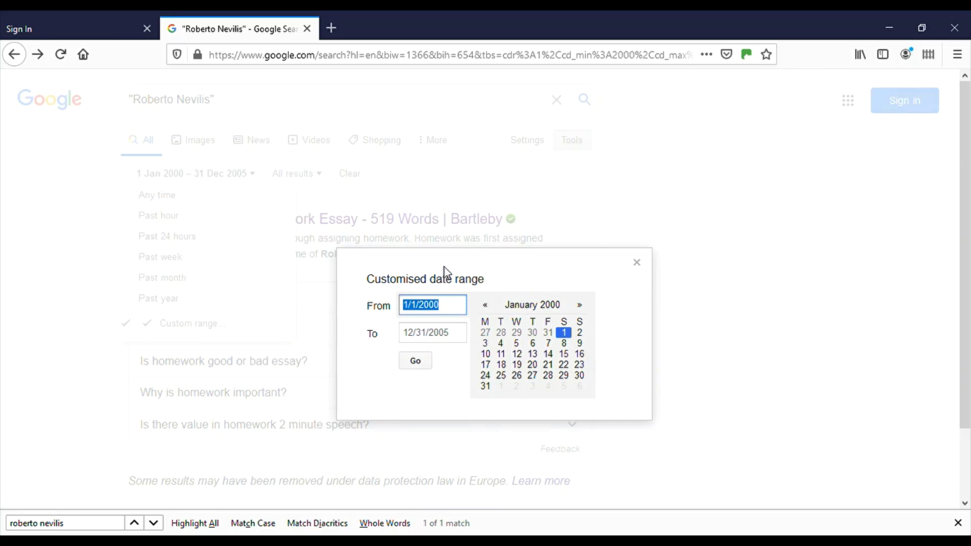
text(2005)
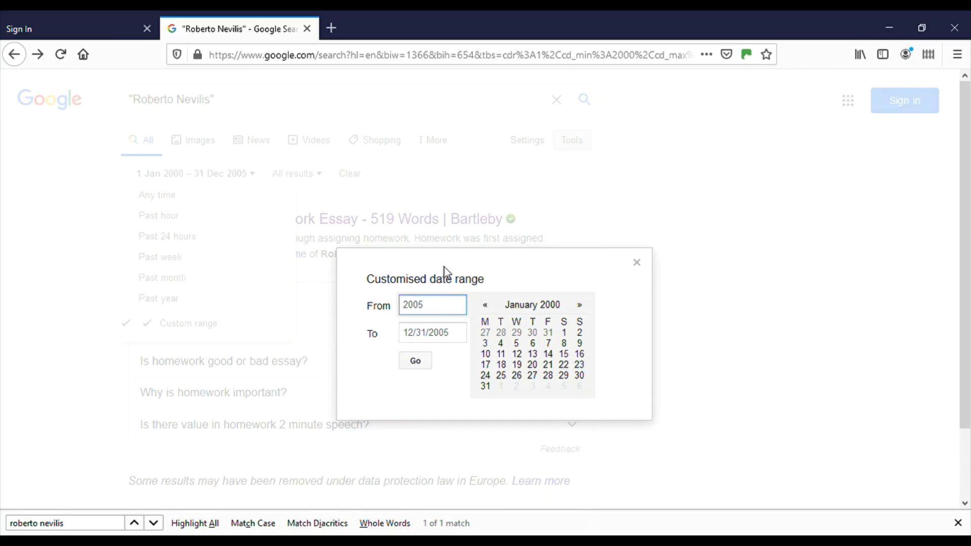
click(427, 331)
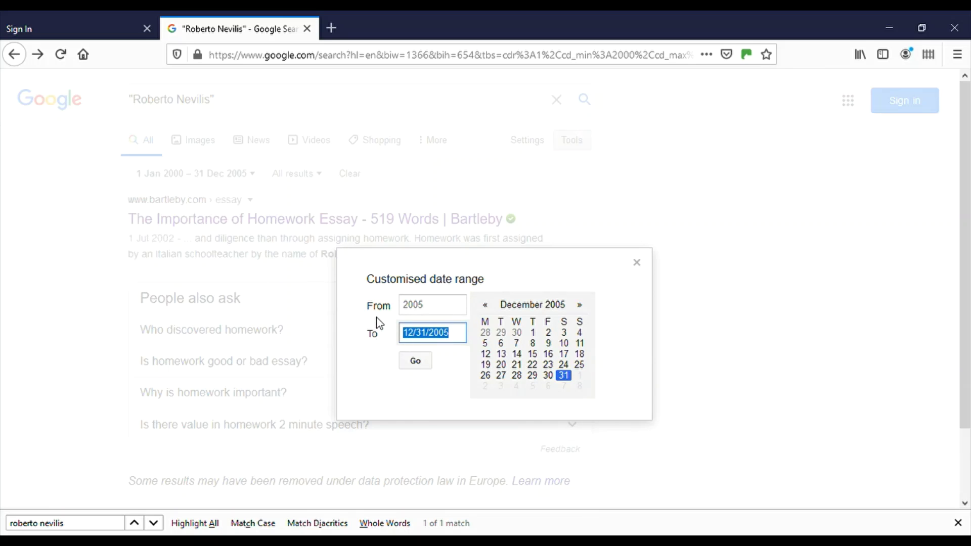
text(2010)
click(427, 360)
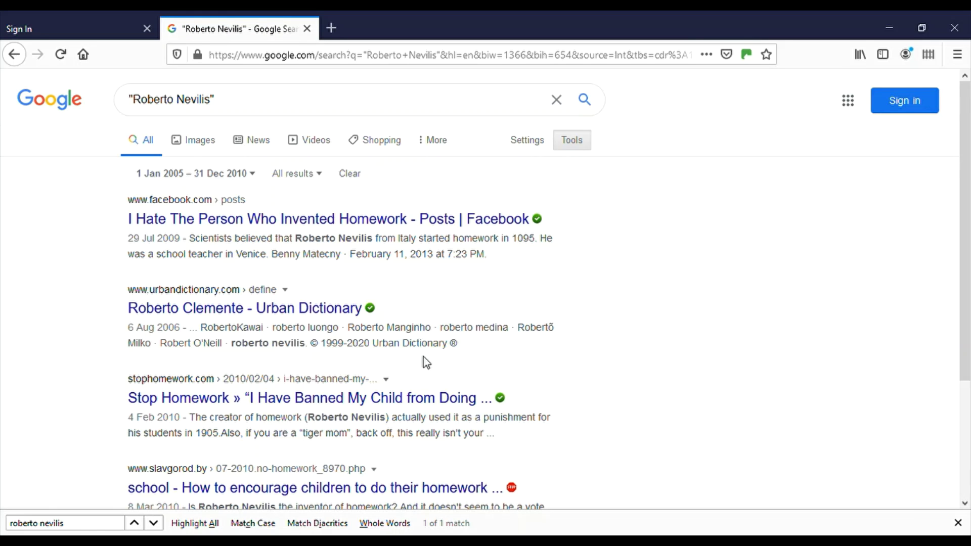
Review the results, open Urban Dictionary's "Roberto Clemente" to check its alphabetical list for Roberto Nevilis, and return to the results.
scroll(423, 356, down, 5)
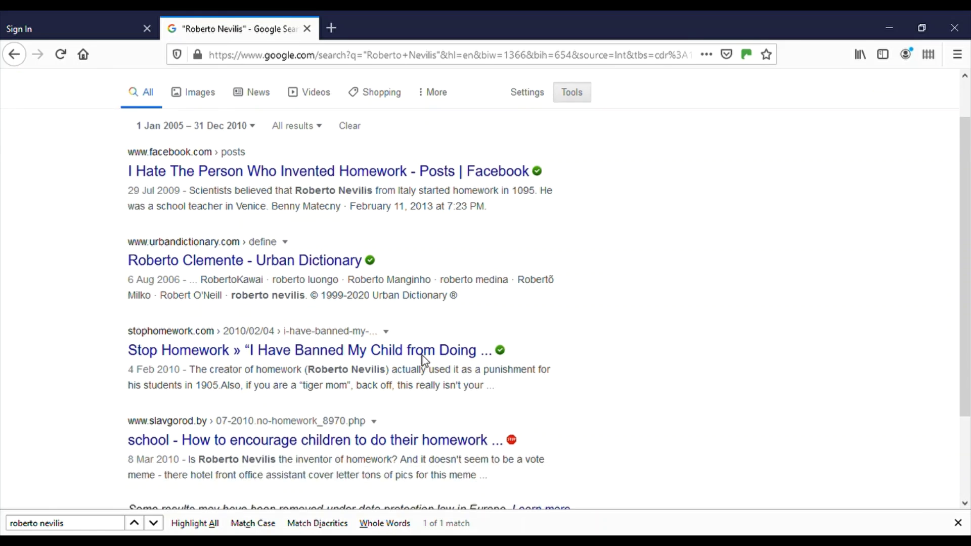
scroll(425, 361, up, 3)
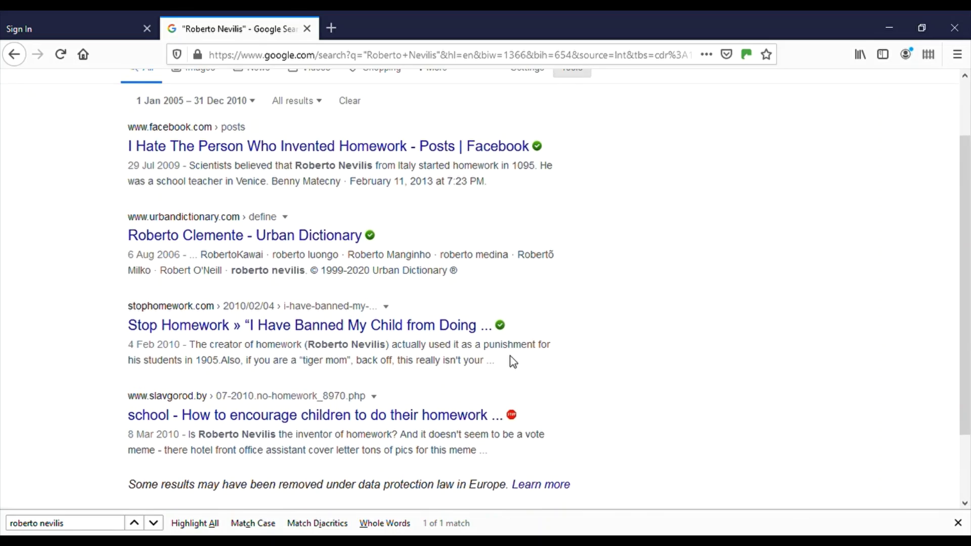
mouse_move(514, 415)
scroll(554, 357, up, 3)
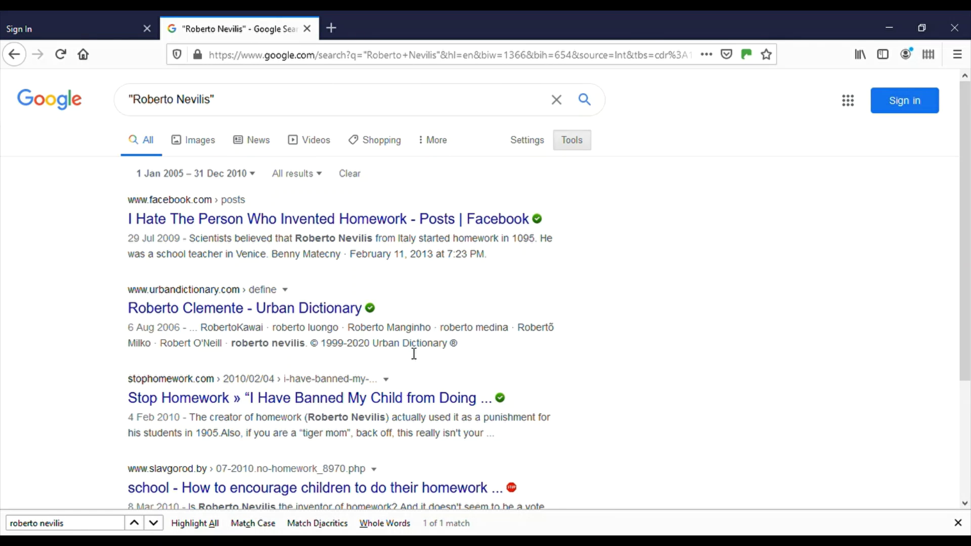
click(218, 314)
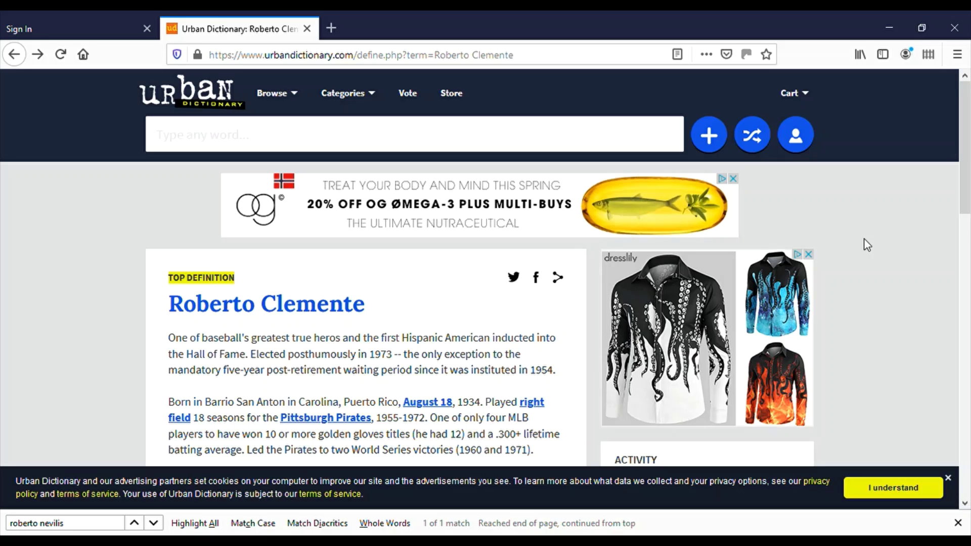
scroll(905, 279, down, 15)
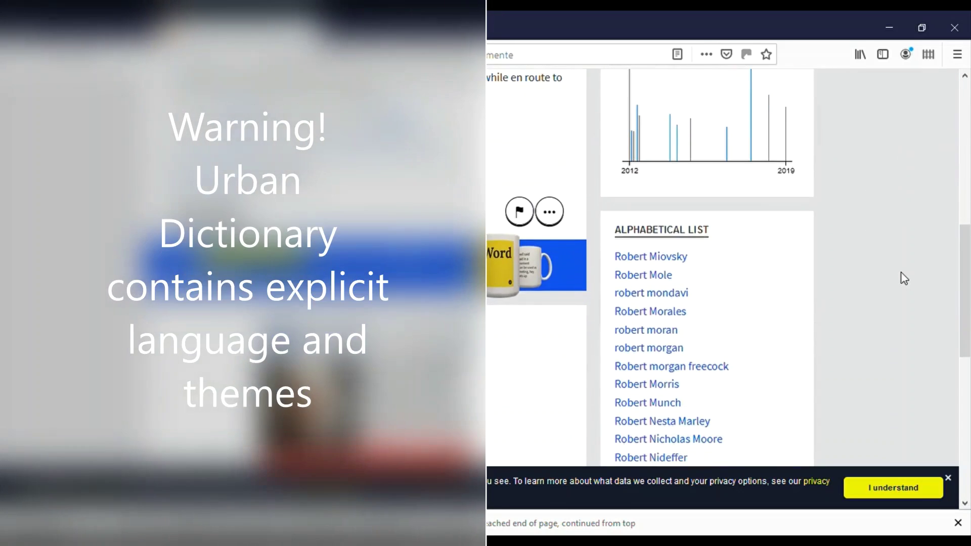
scroll(905, 278, down, 2)
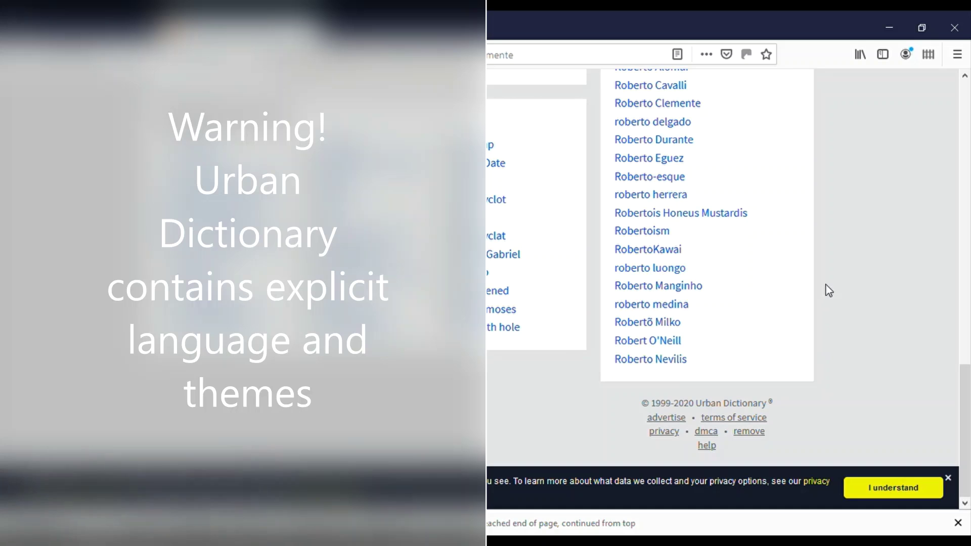
scroll(826, 288, up, 15)
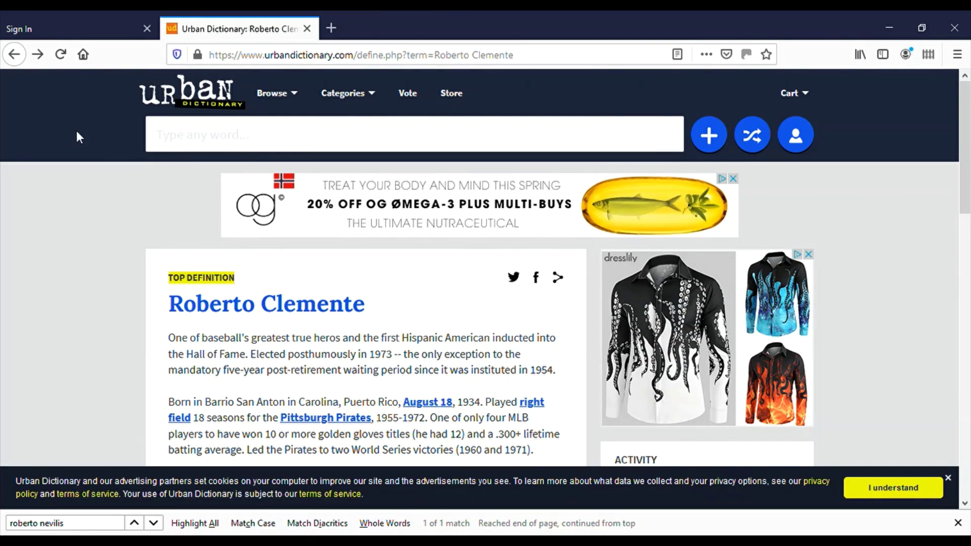
click(13, 54)
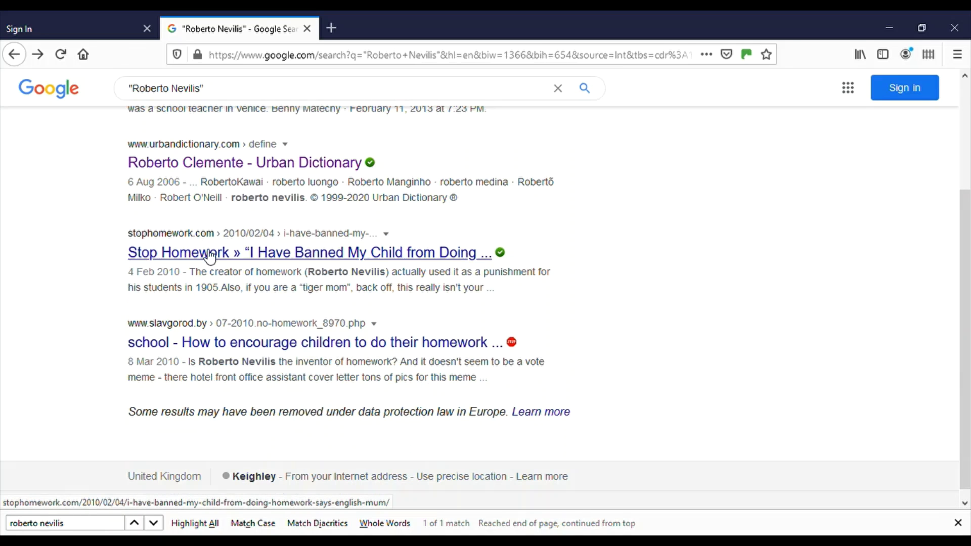
Open the Stop Homework result, find "roberto nevilis" on the page, and check the date of the comment containing it.
click(210, 256)
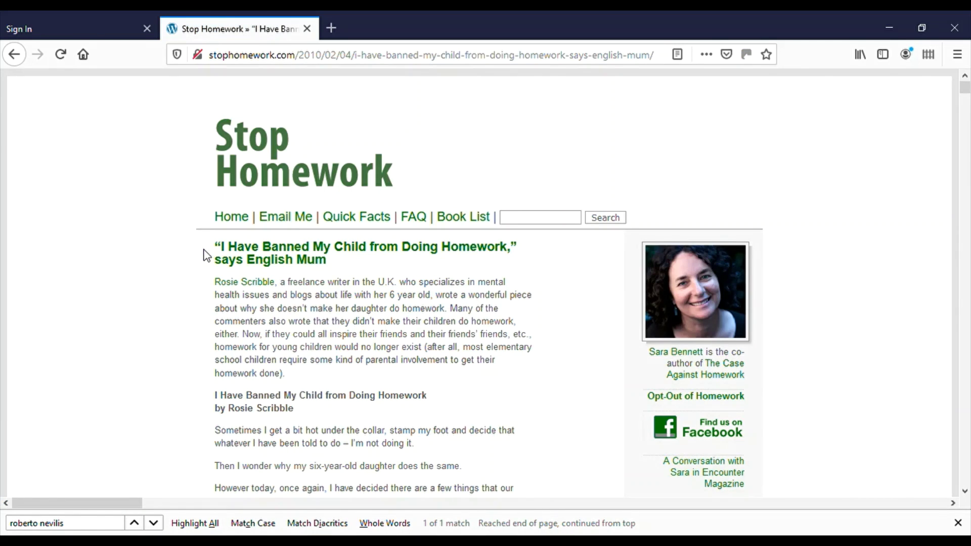
key(ctrl+f)
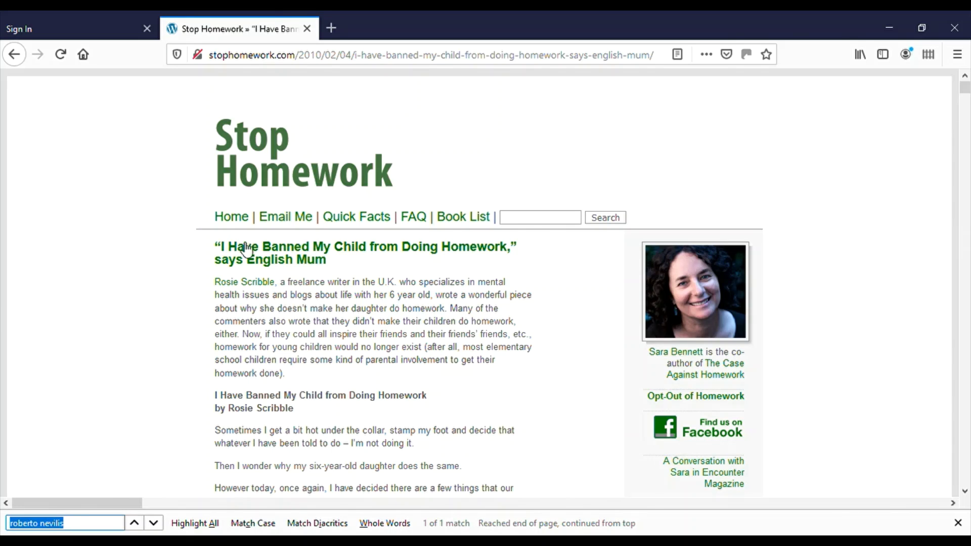
click(153, 524)
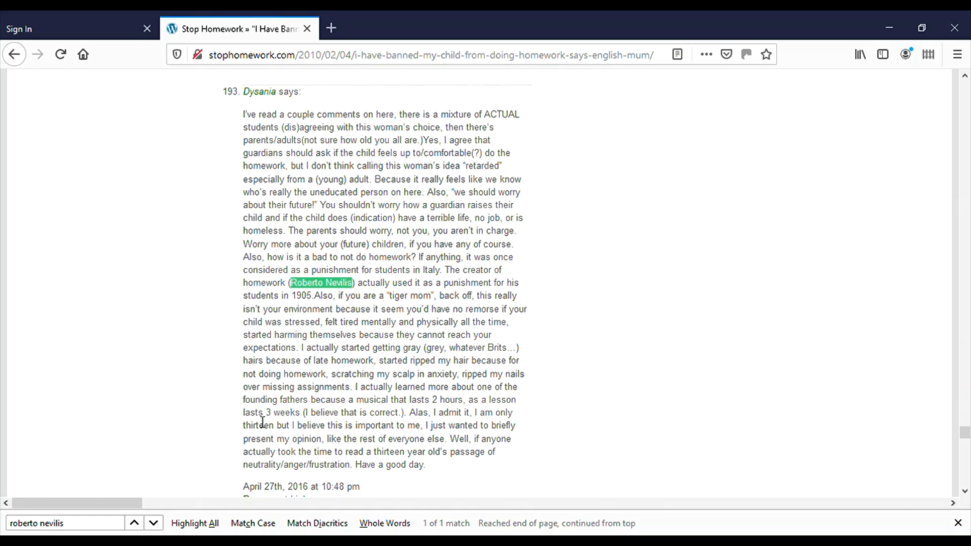
scroll(262, 422, down, 3)
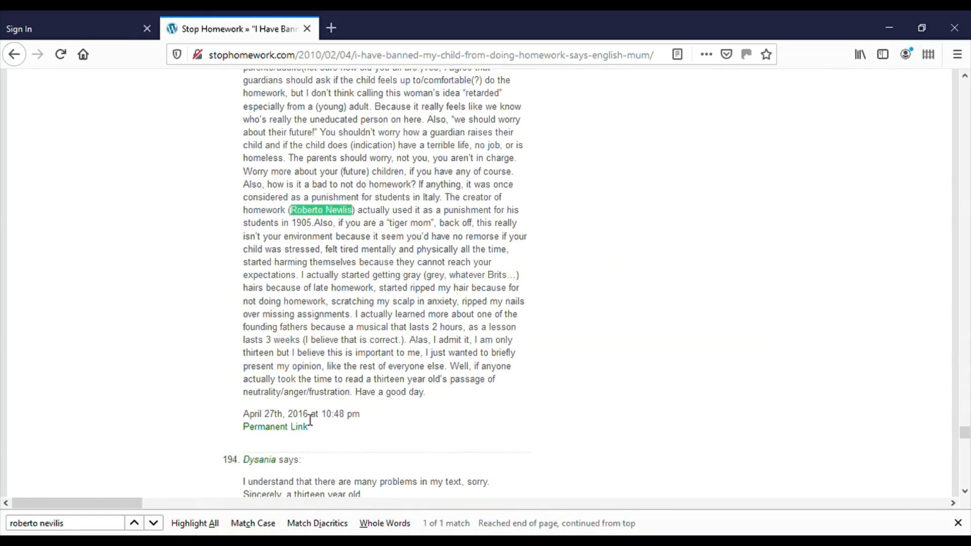
double_click(298, 414)
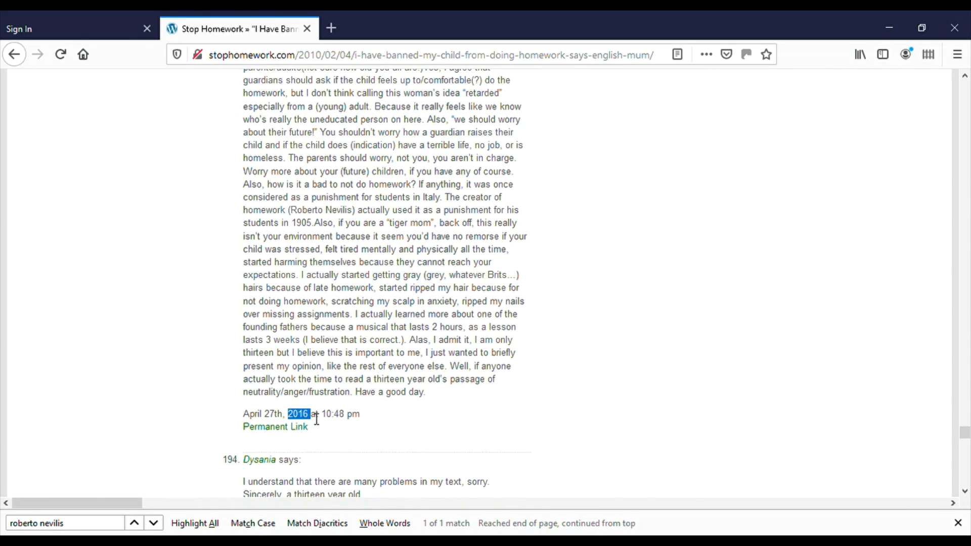
click(22, 58)
scroll(278, 203, up, 2)
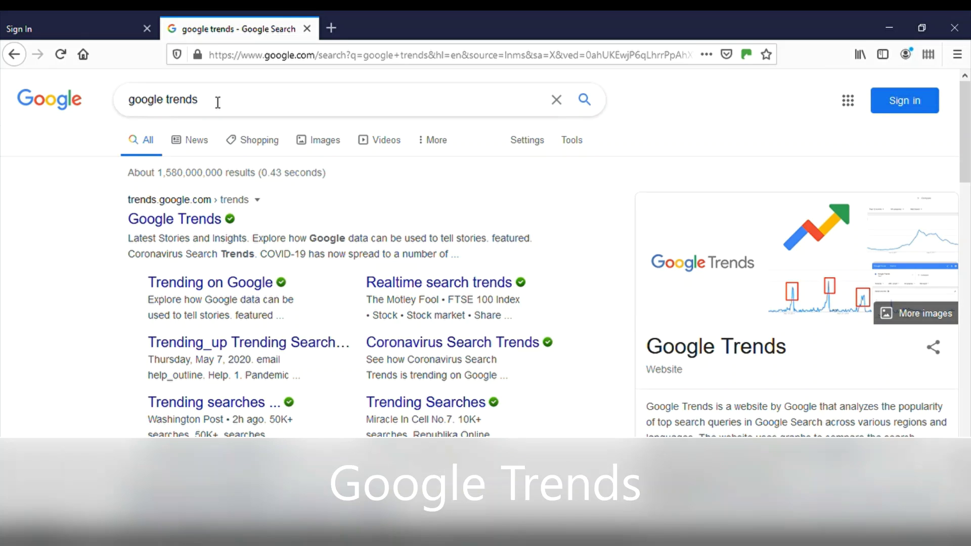
Open Google Trends from the search results and explore the search term "roberto nevilis".
click(165, 221)
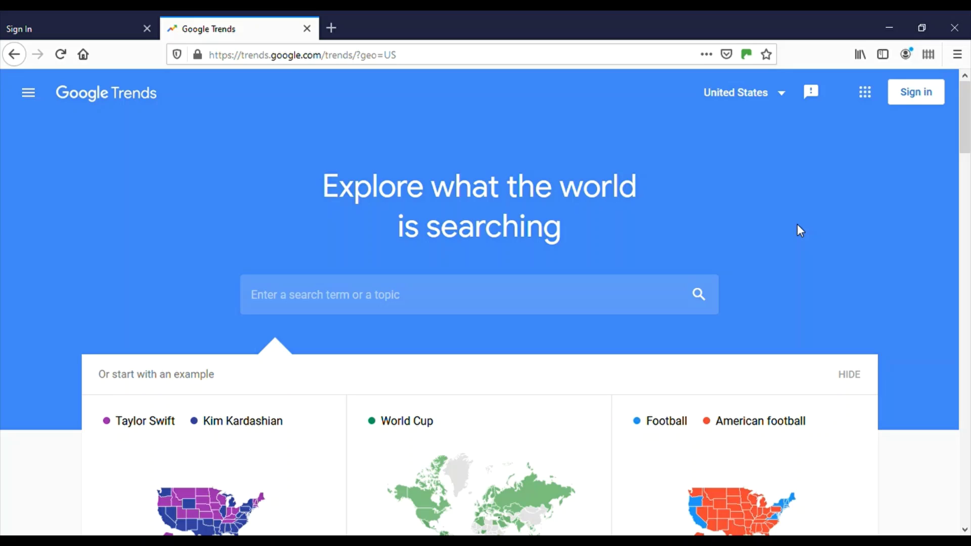
click(442, 306)
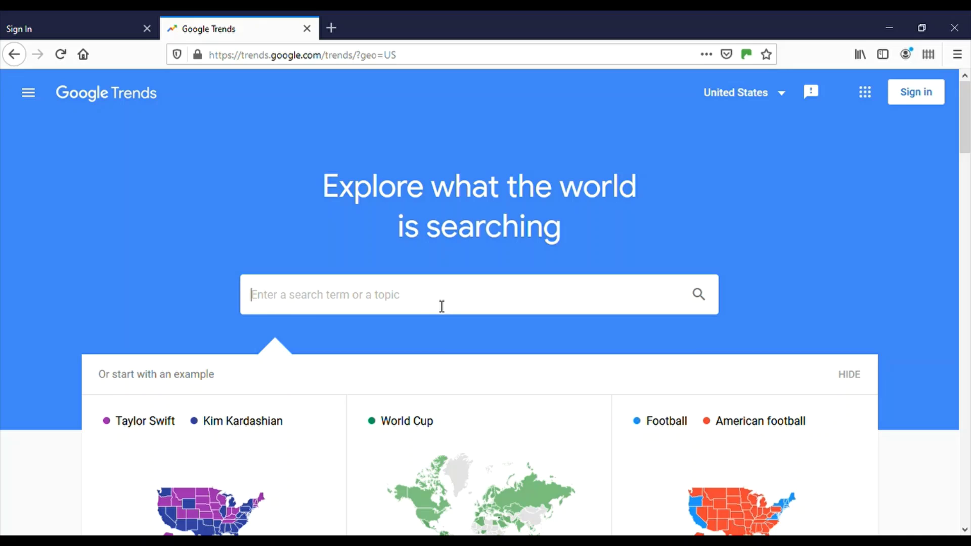
text(roberto)
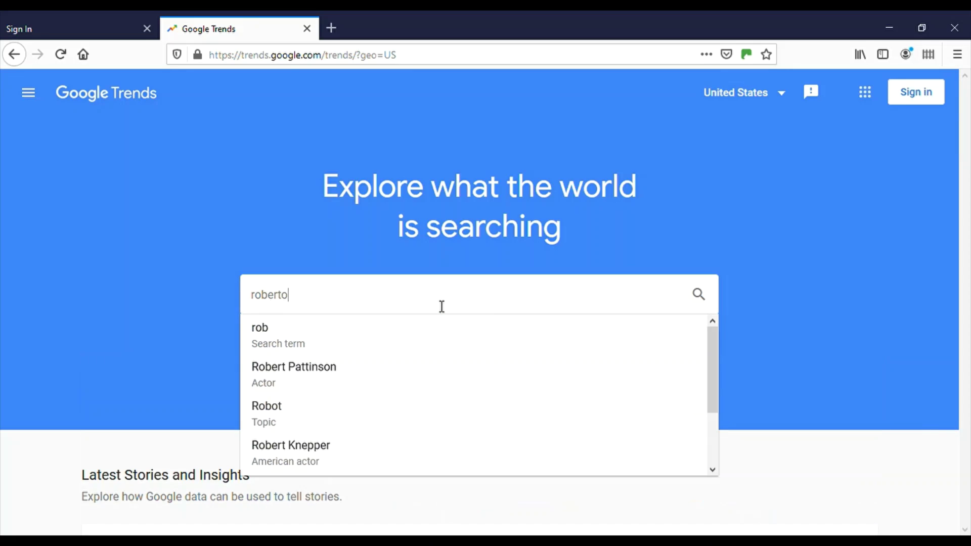
text( nevilis)
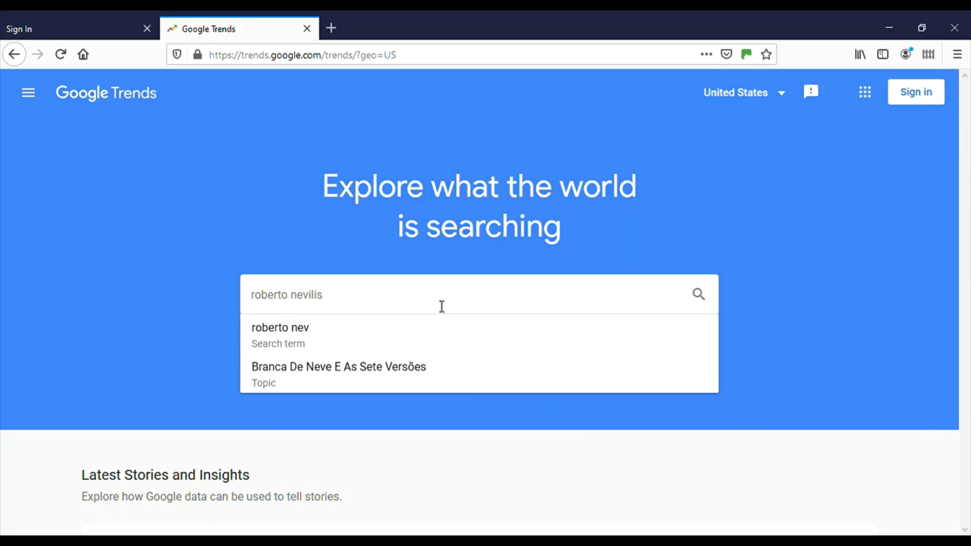
key(Return)
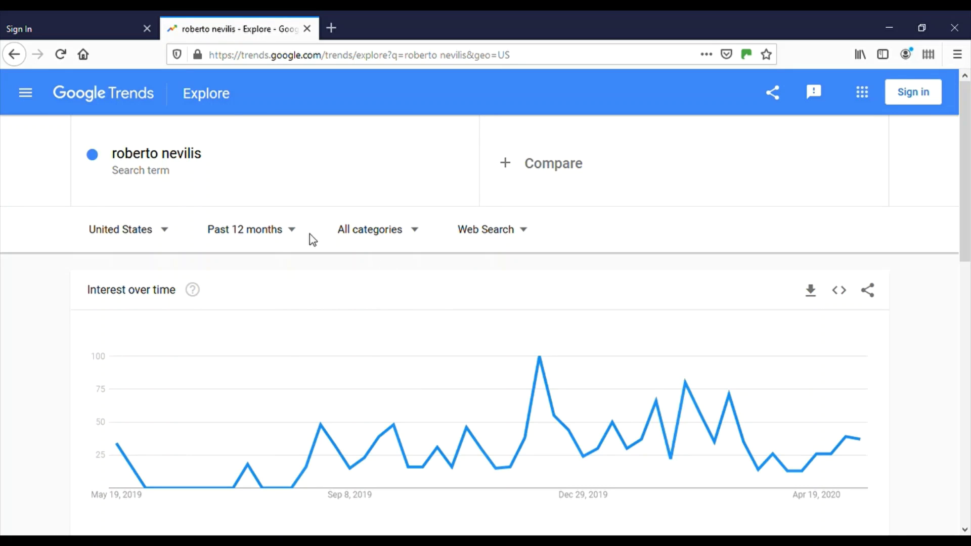
Set the trend's region to Worldwide and its period to 2004 - present, and examine the interest-over-time graph.
click(166, 231)
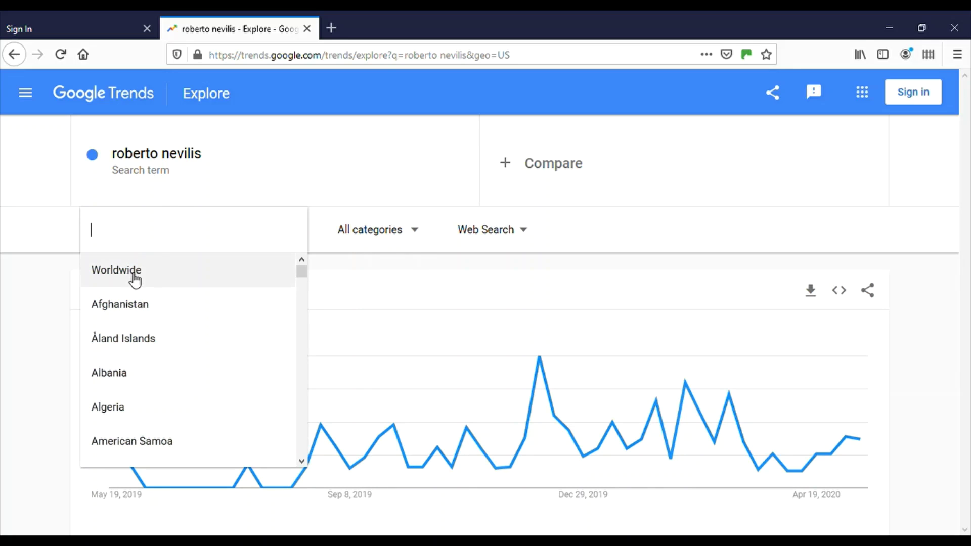
click(134, 281)
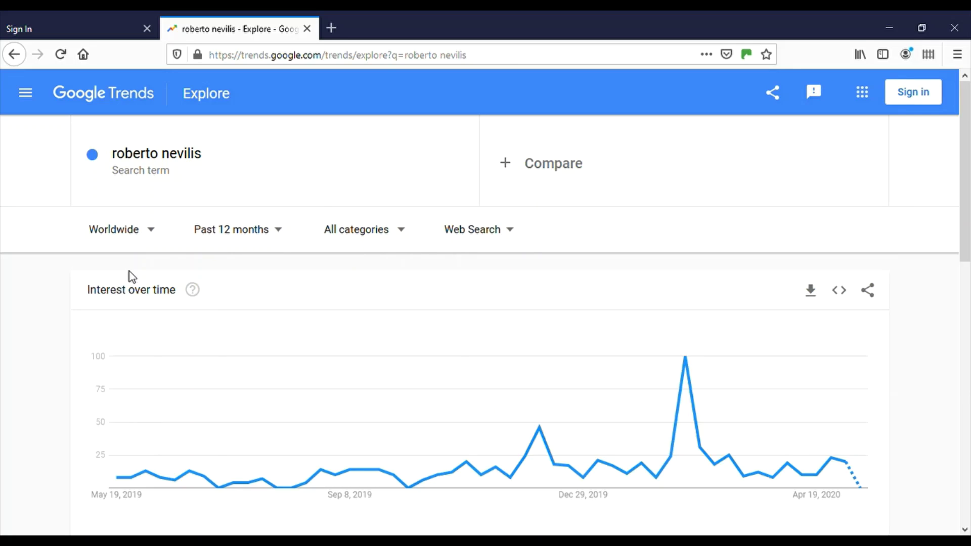
click(284, 238)
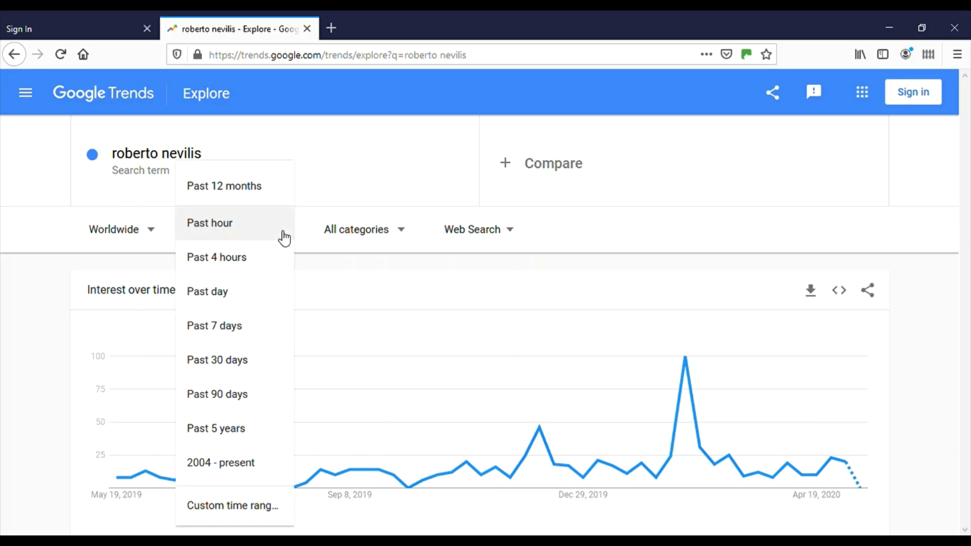
click(227, 470)
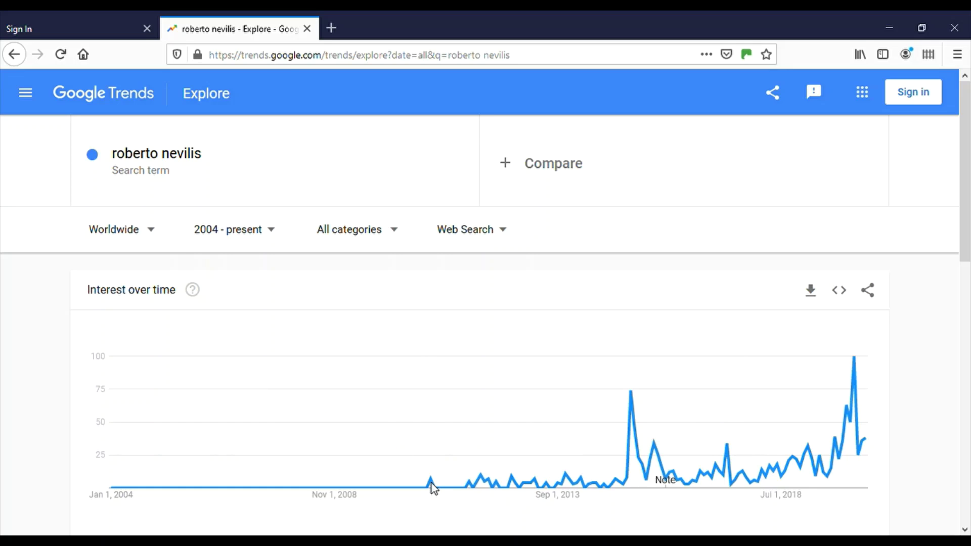
mouse_move(431, 484)
mouse_move(572, 469)
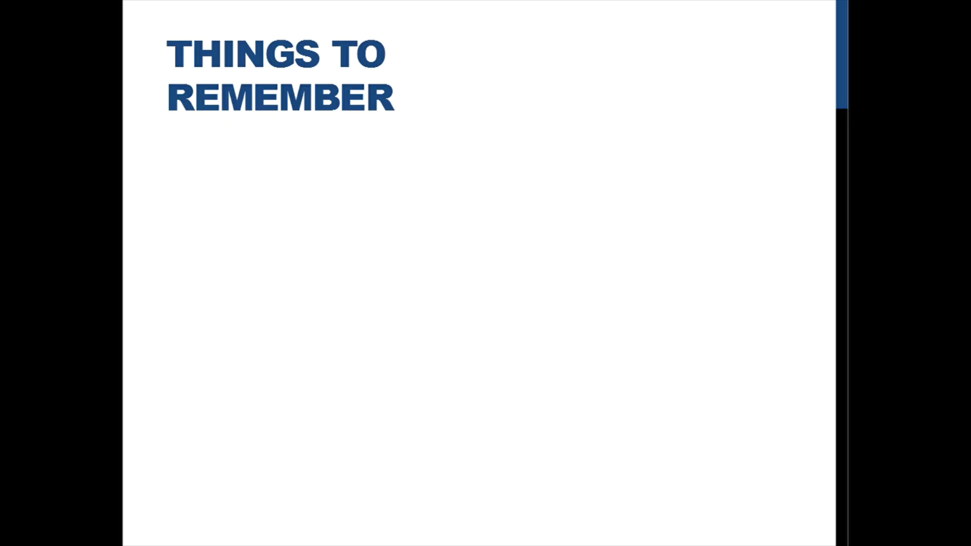
key(Right)
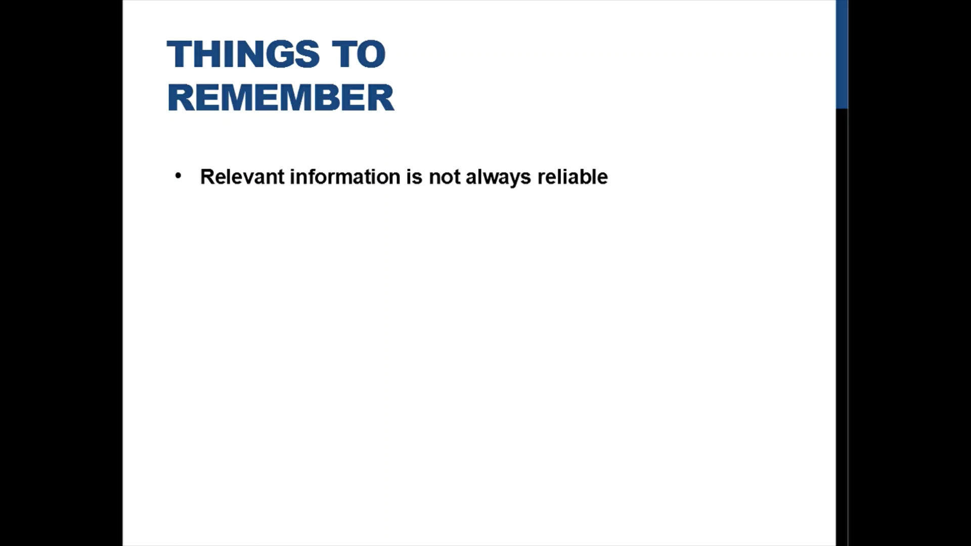